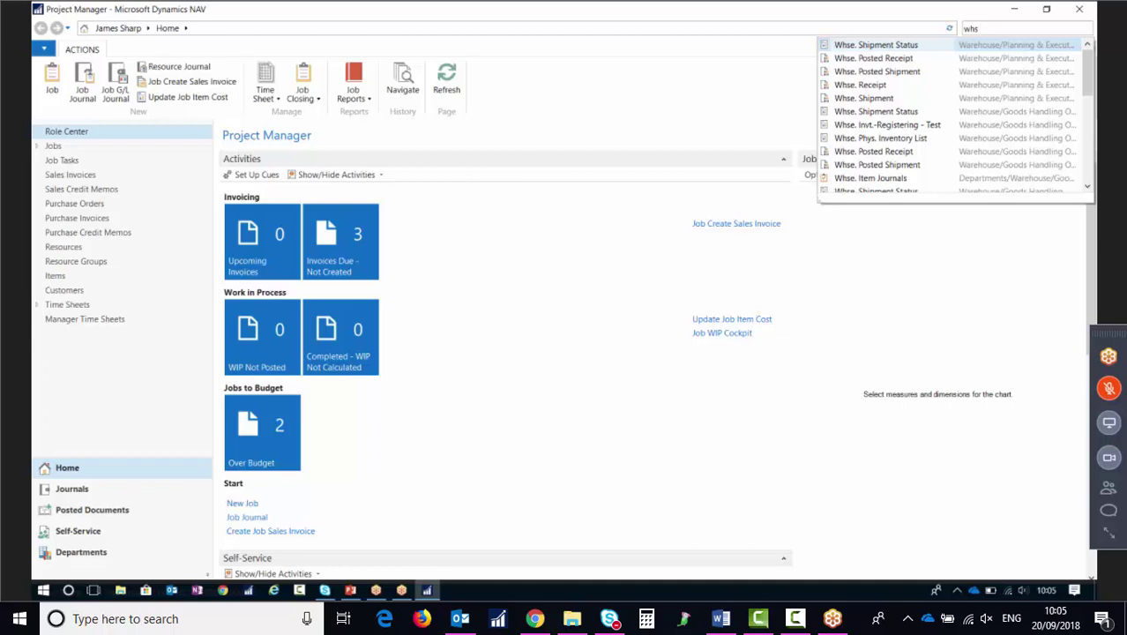
Step: Search for the warehouse journal templates with "whs jou t" and open the Whse. Journal Templates page
type("jou t")
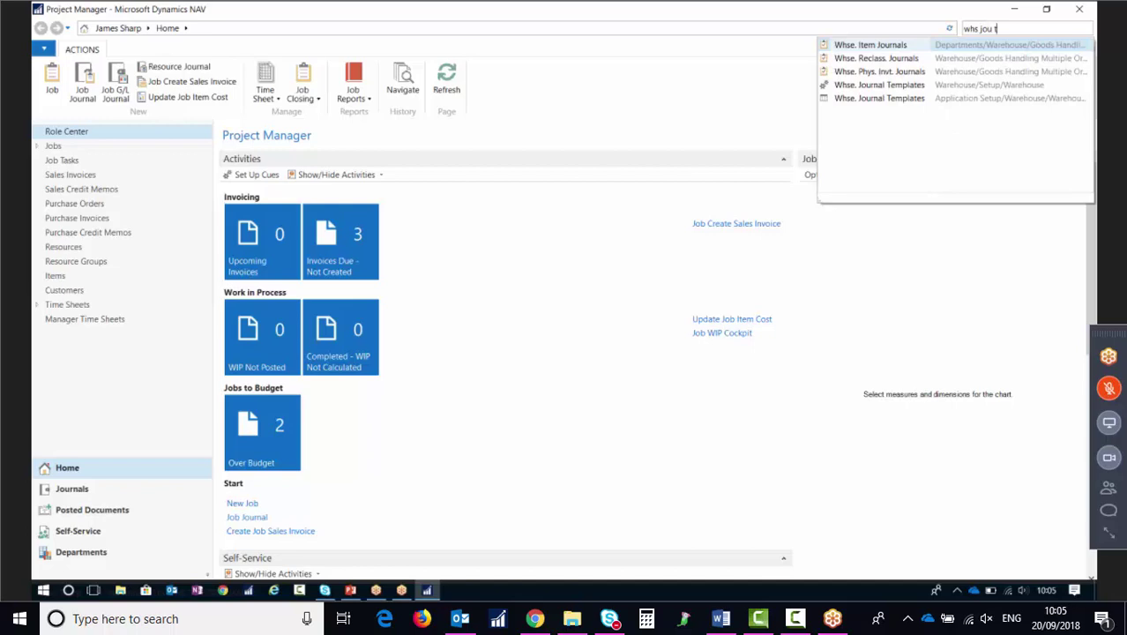
key("Down")
key("Down")
key("Return")
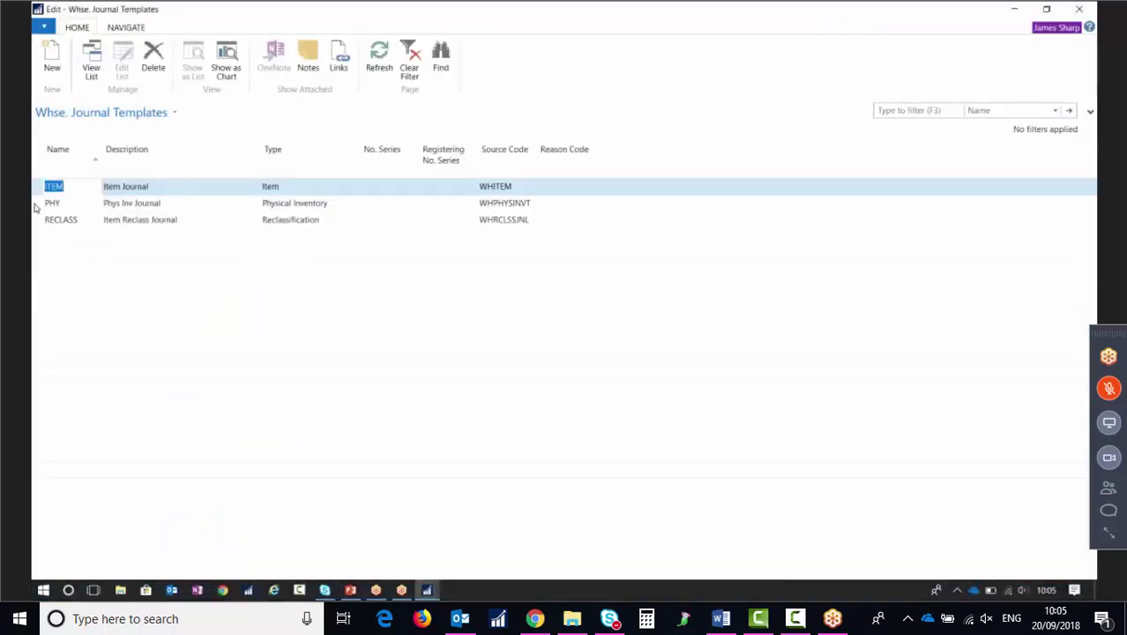
Step: Check the source code and its available options for the PHY physical inventory template, leaving the selection as it is
left_click(36, 206)
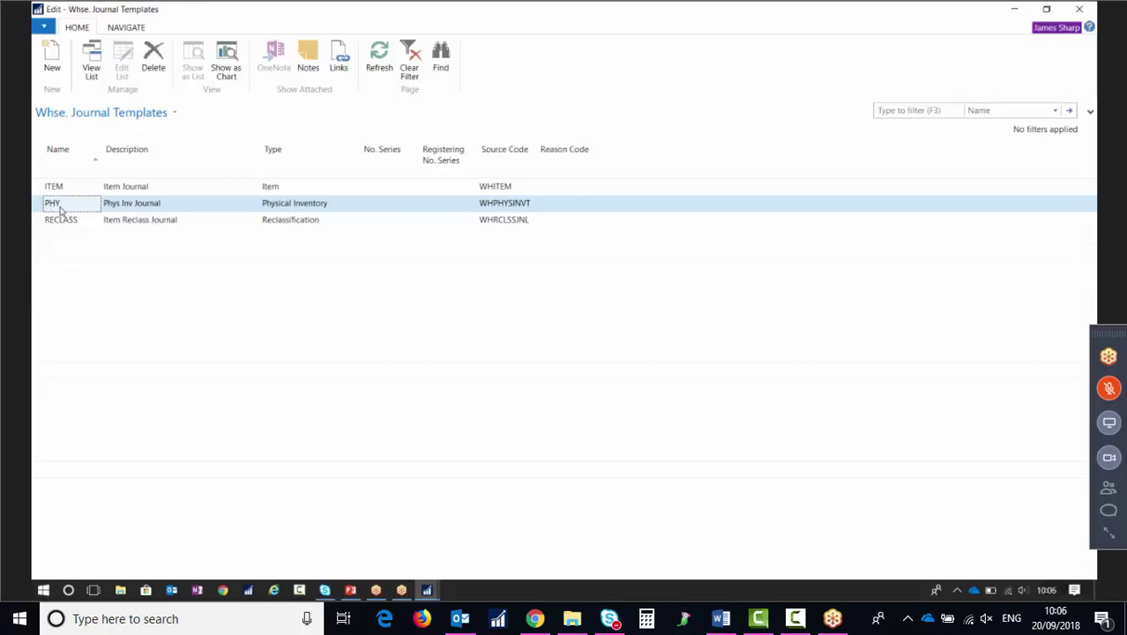
left_click(505, 203)
left_click_drag(505, 203, 537, 204)
left_click(530, 203)
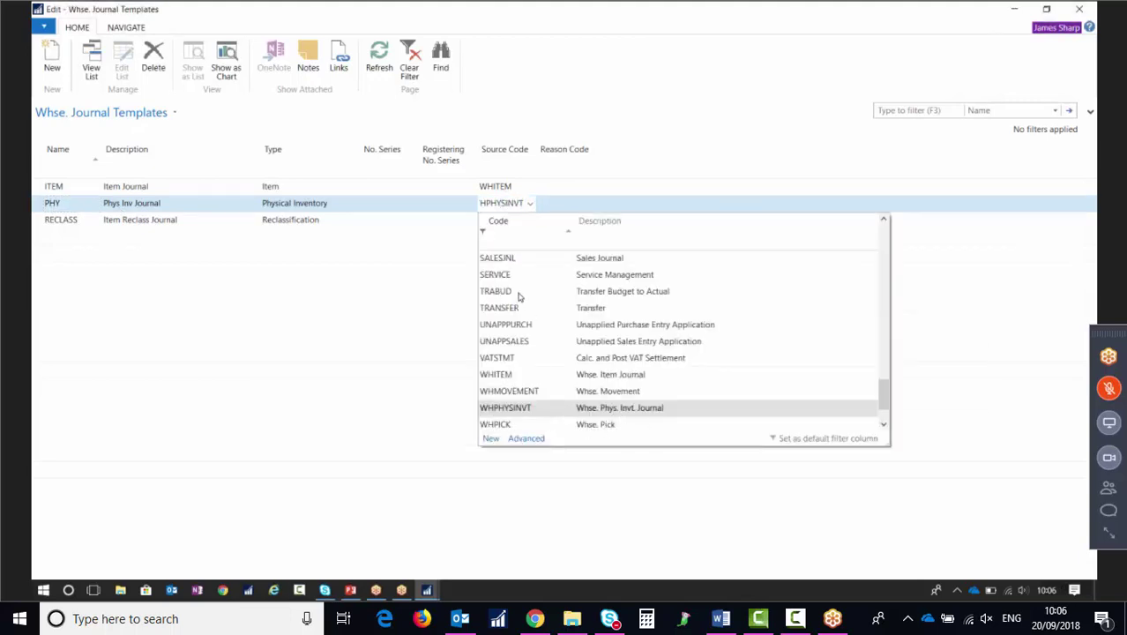
left_click(39, 206)
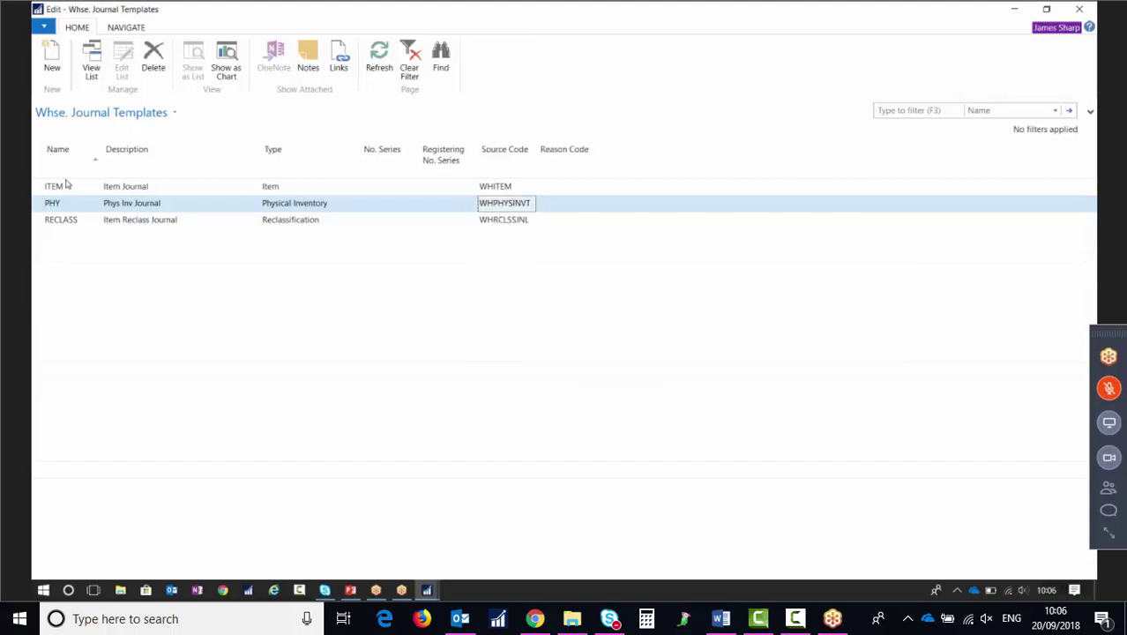
Step: View the journal batches of the PHY template, and close both the batches and templates pages
left_click(124, 27)
left_click(51, 60)
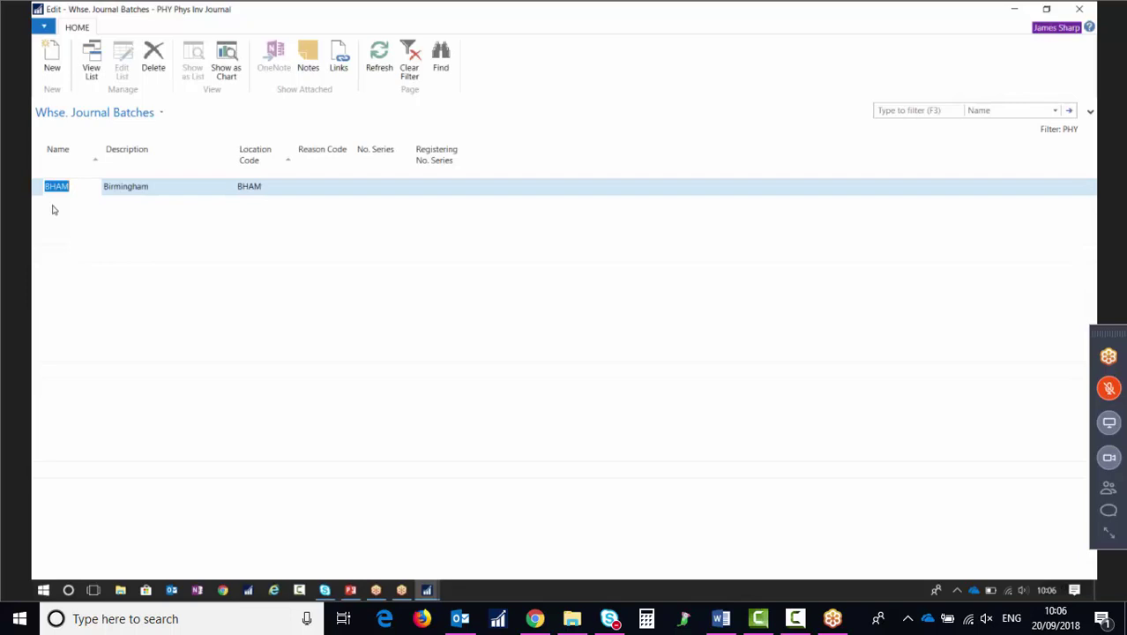
left_click(1081, 10)
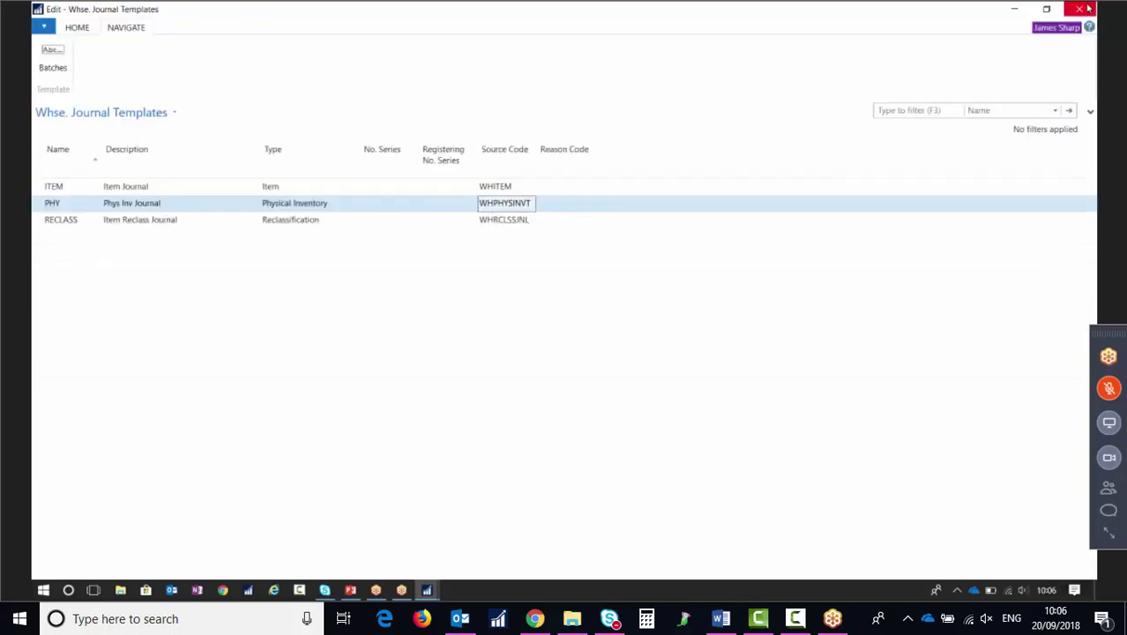
left_click(1081, 10)
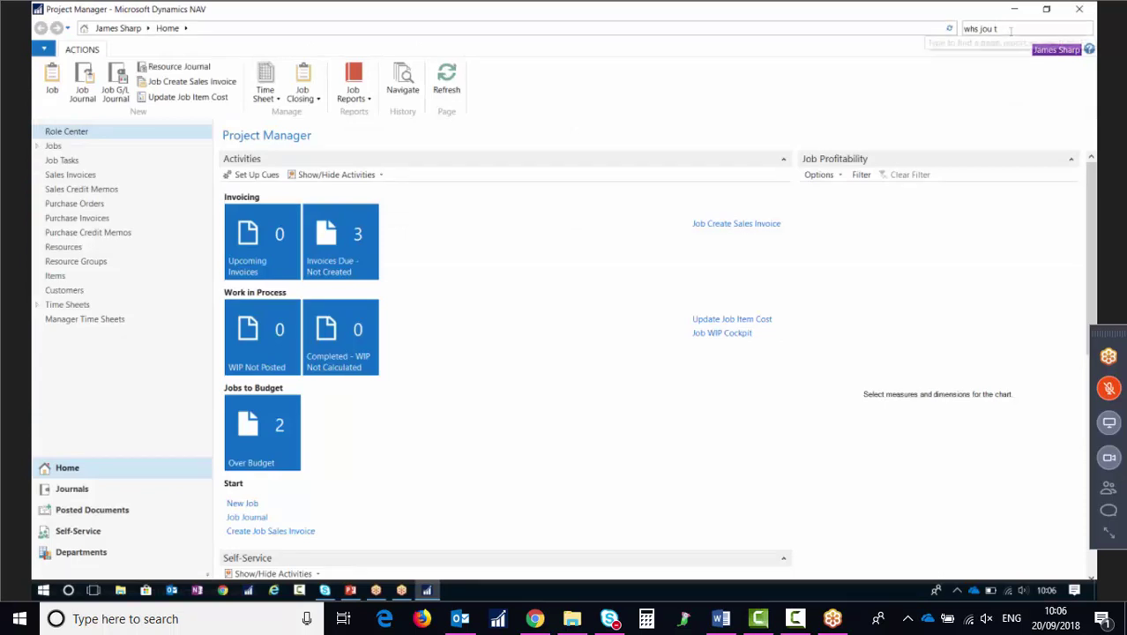
Step: Find the Whse. Phys. Invt. Journals page with "whs phy in j", open it maximized and choose the BHAM batch
type("t")
key("BackSpace")
key("BackSpace")
key("BackSpace")
key("BackSpace")
key("BackSpace")
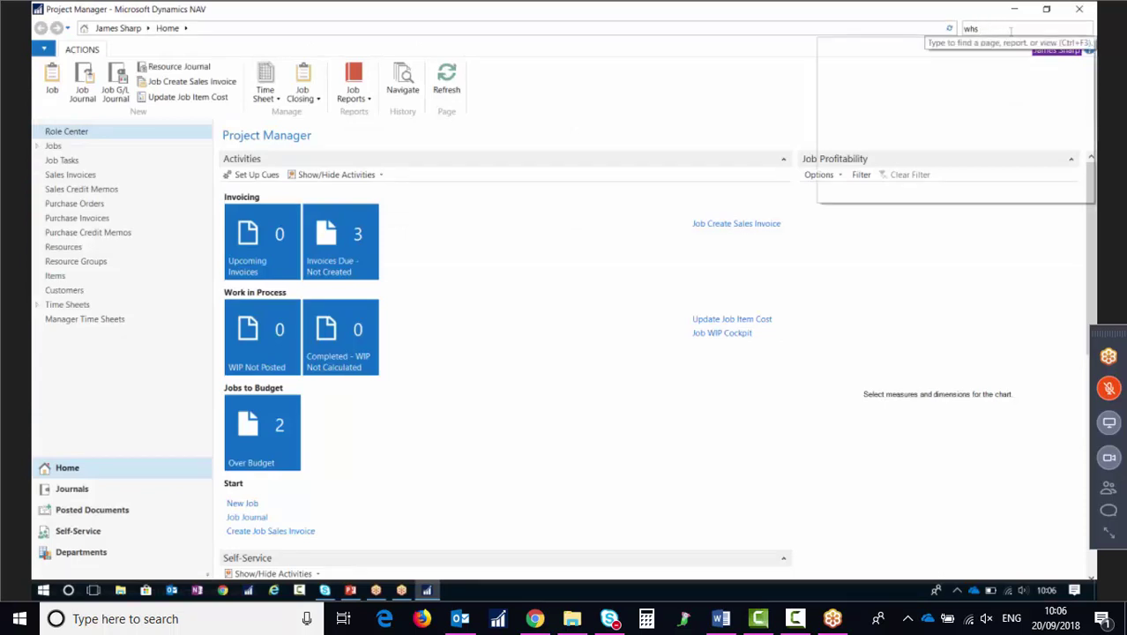
type("phy in ")
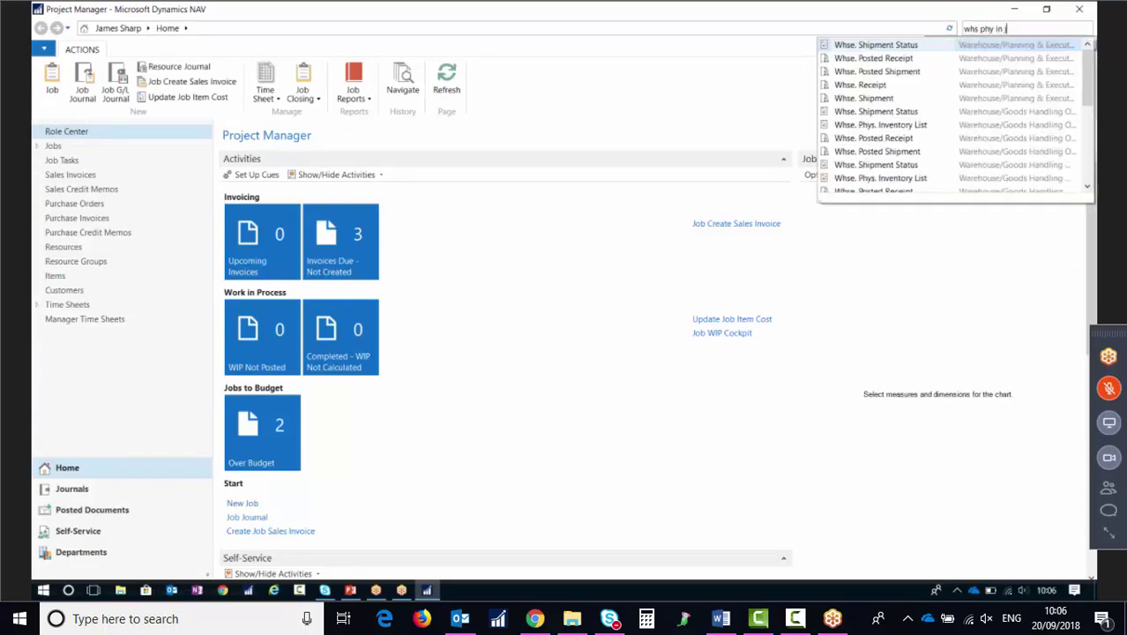
type("j")
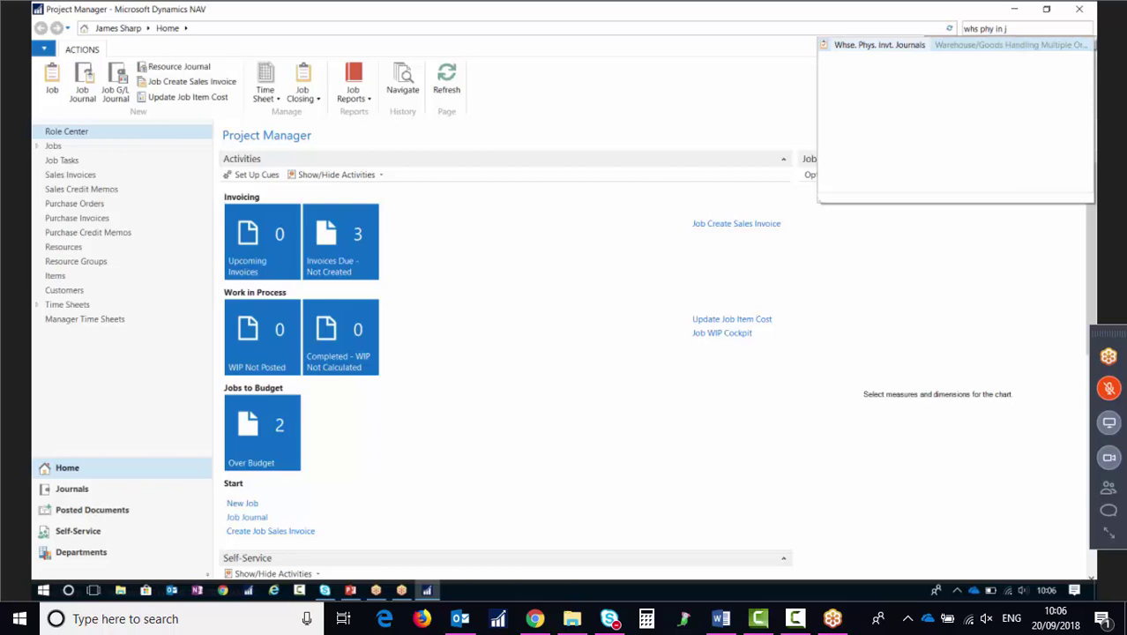
left_click(901, 45)
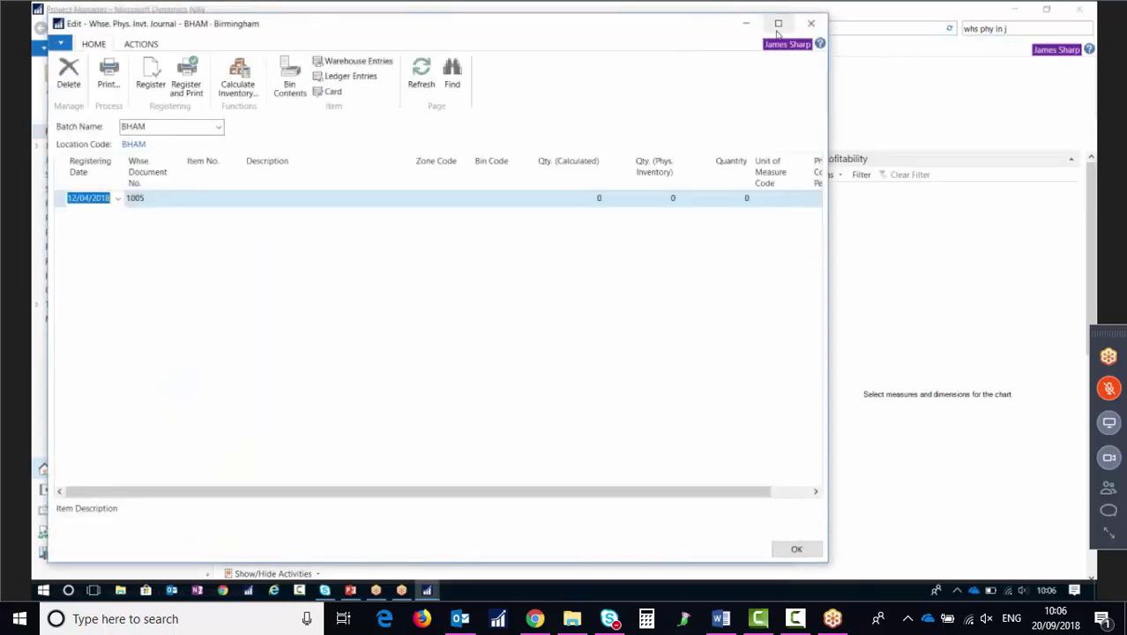
left_click(777, 23)
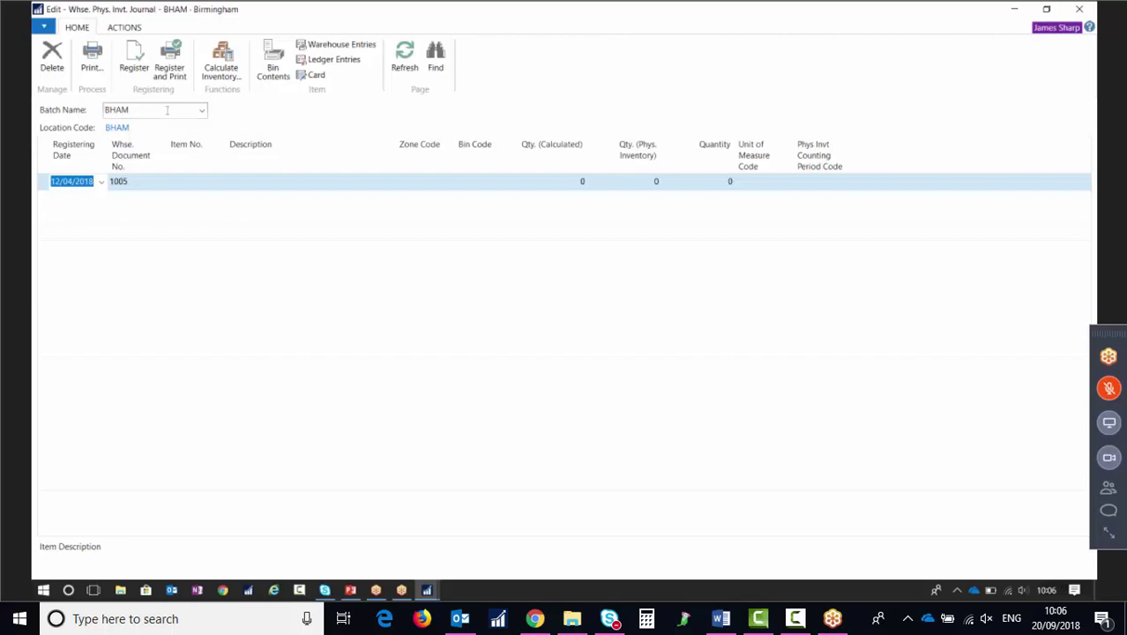
left_click(202, 110)
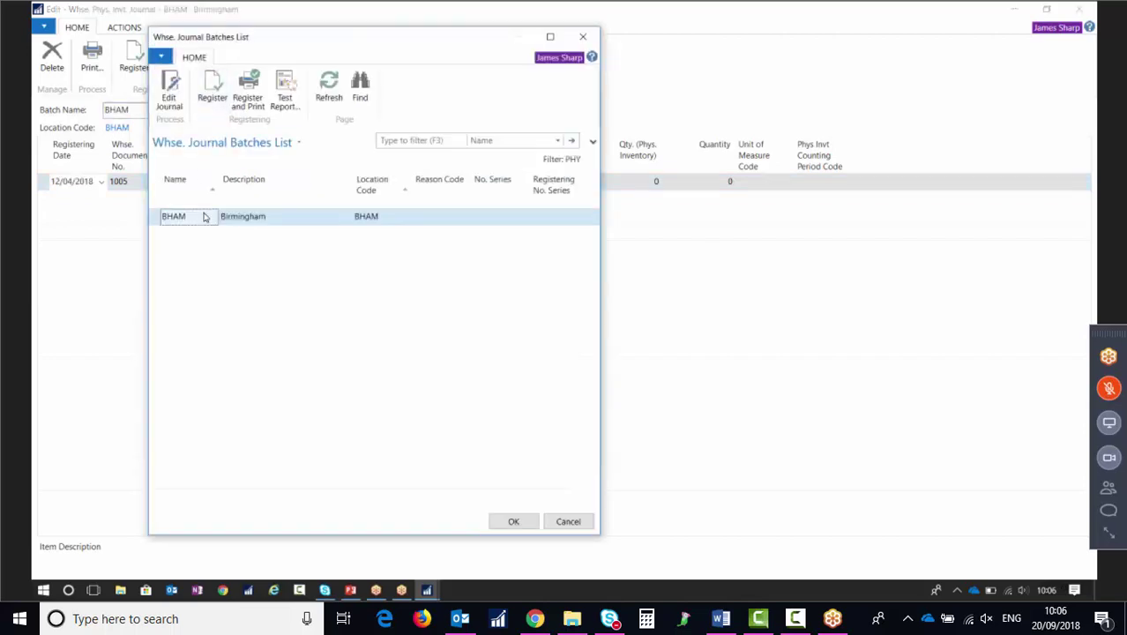
left_click(515, 522)
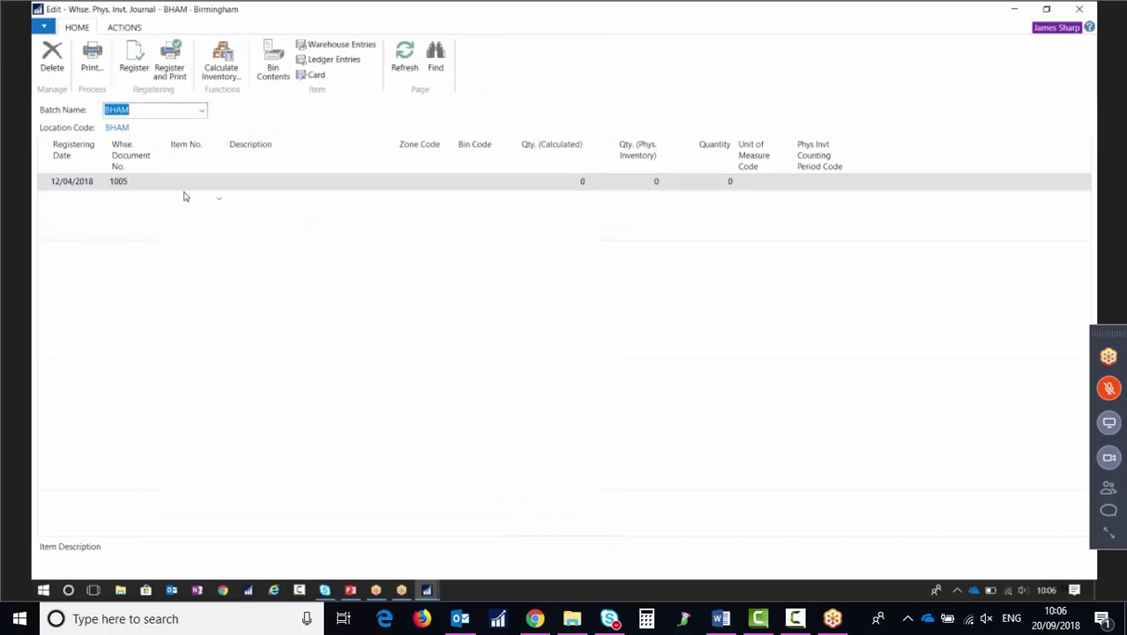
Step: Calculate the warehouse inventory for location BHAM with Whse. Document No. 1001 and registering date 01/01/2018
left_click(221, 62)
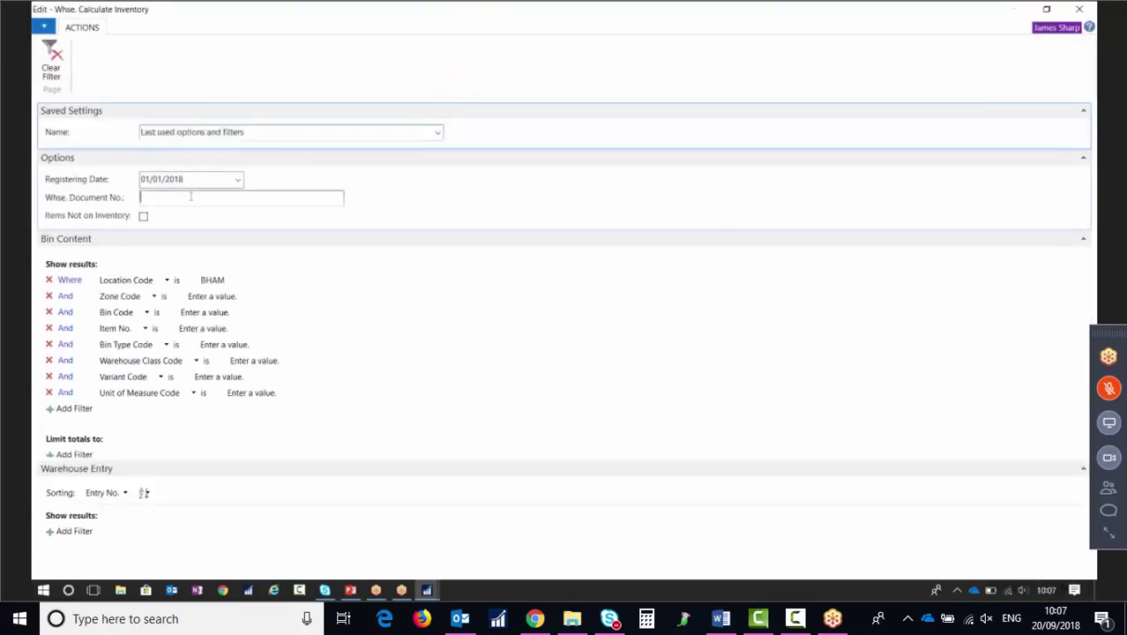
type("1001")
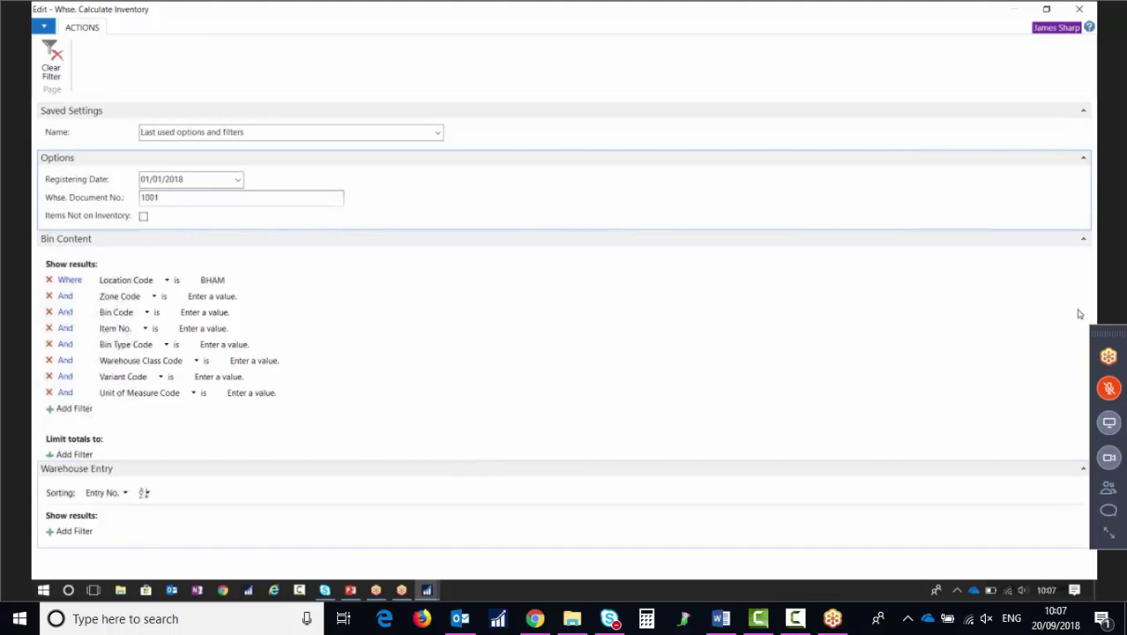
left_click(1083, 469)
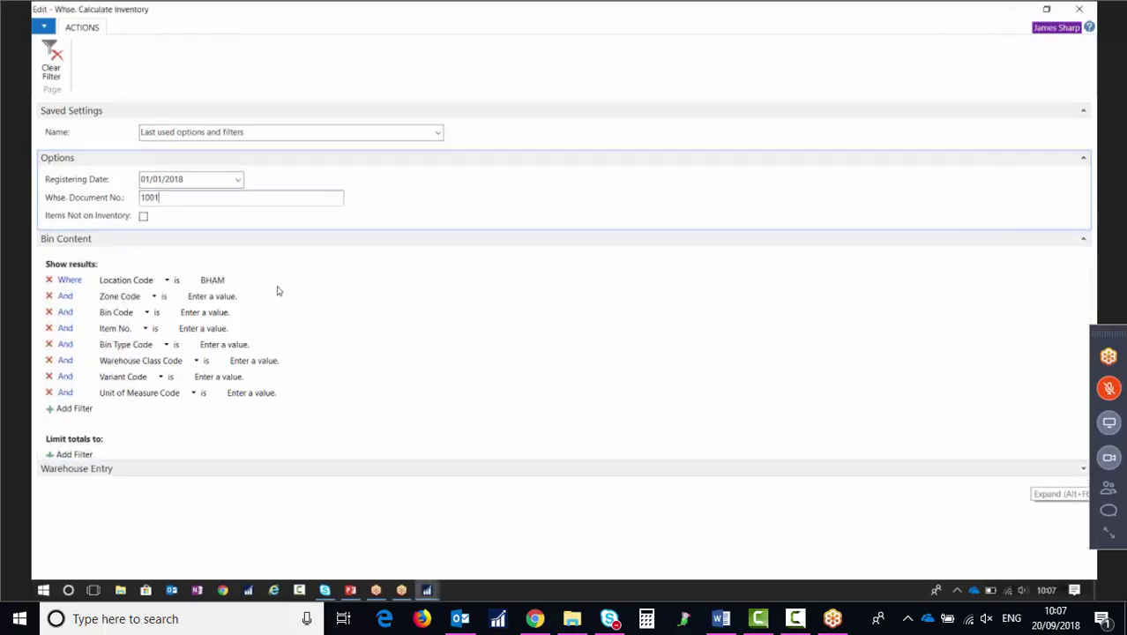
left_click(1046, 8)
left_click(304, 268)
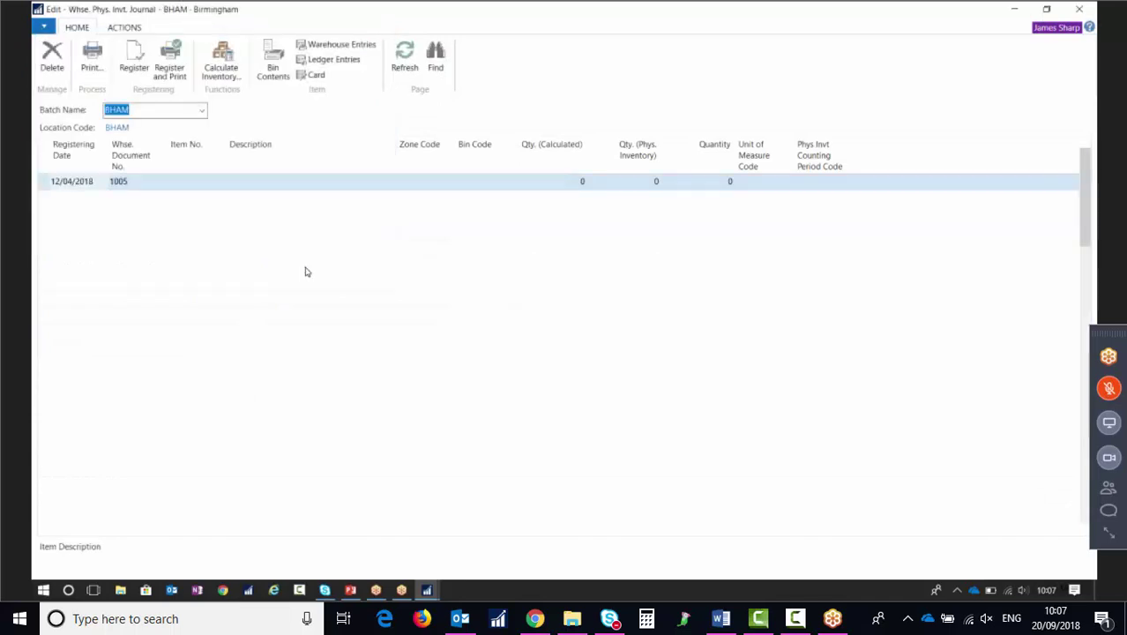
Step: Delete the blank journal line with document number 1005 above the calculated lines
right_click(44, 184)
left_click(97, 240)
left_click(542, 323)
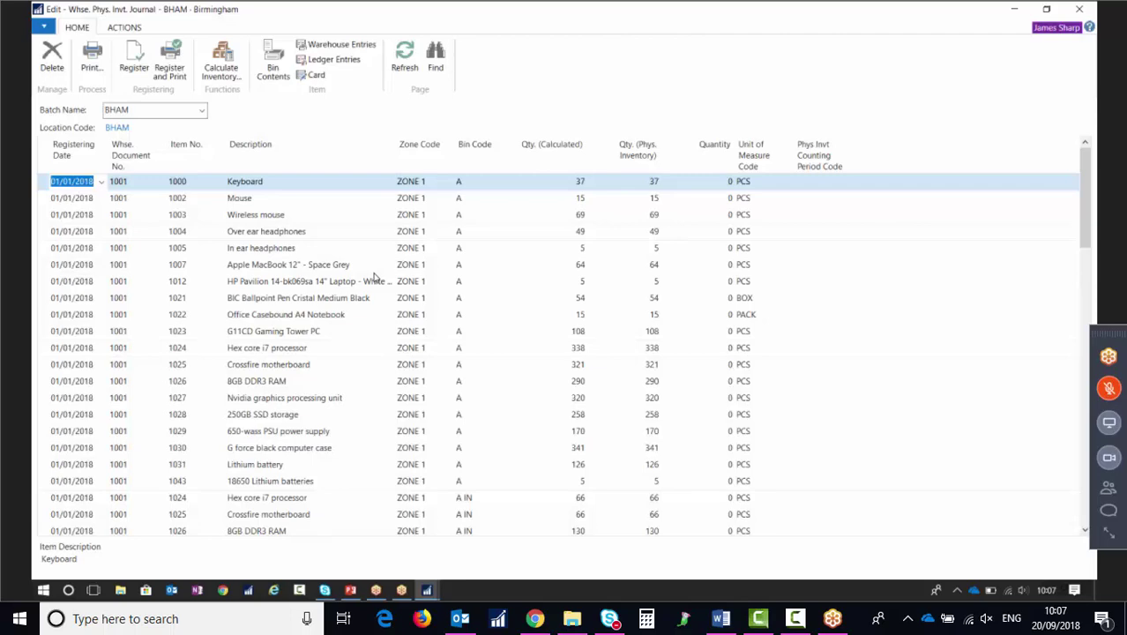
Step: Look through the calculated journal lines and sort them by Item No
scroll(374, 277, "down", 10)
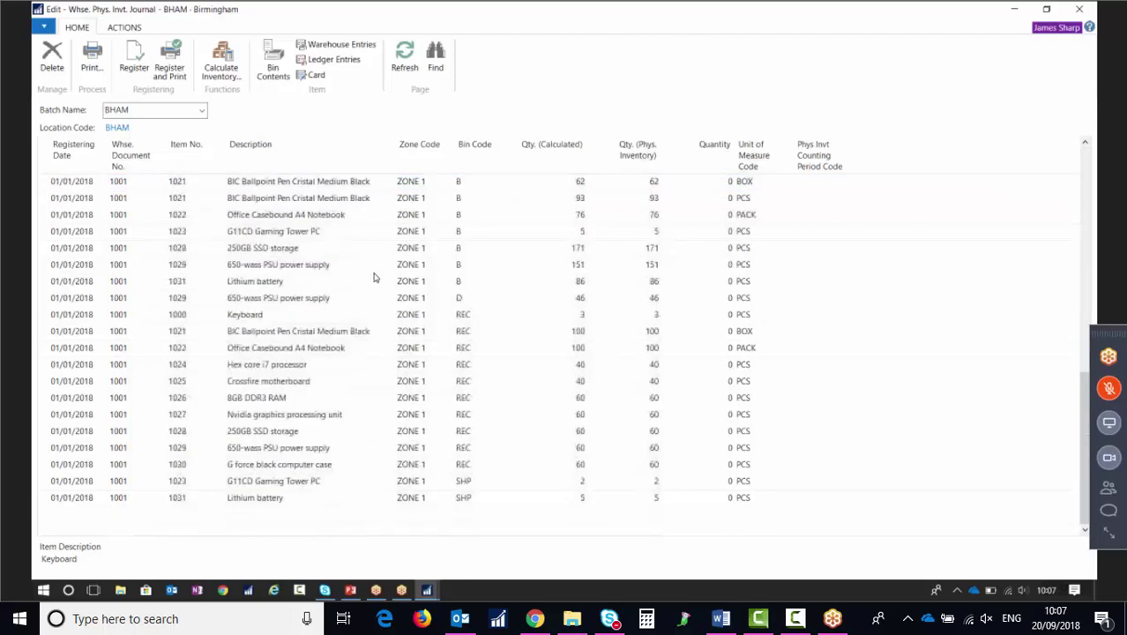
scroll(374, 277, "up", 10)
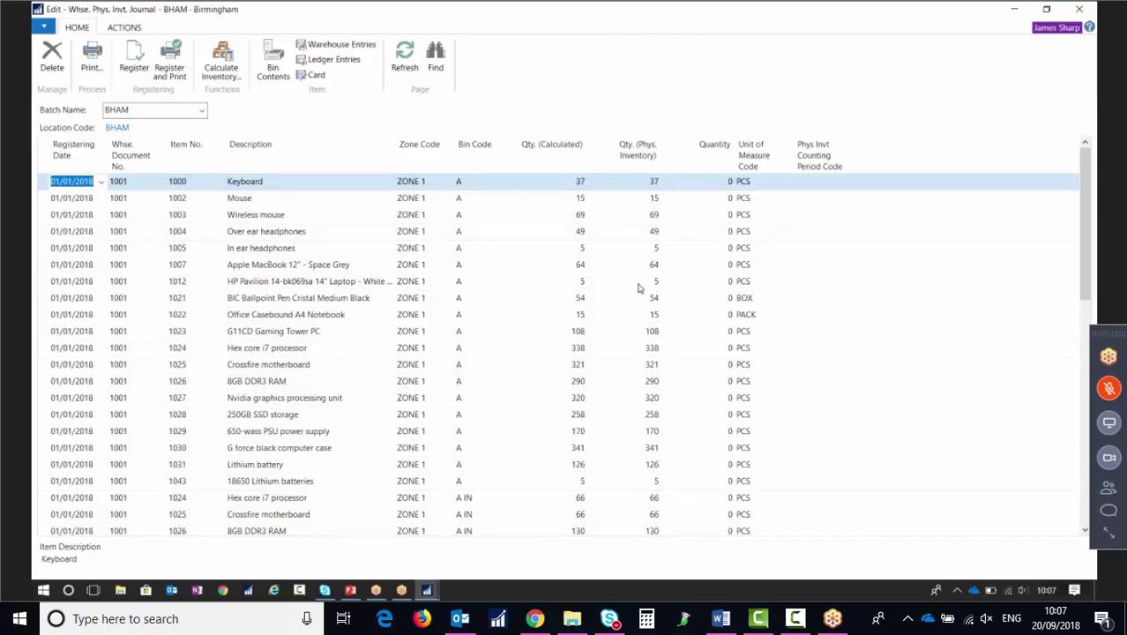
scroll(636, 291, "down", 10)
scroll(616, 362, "up", 10)
left_click(192, 162)
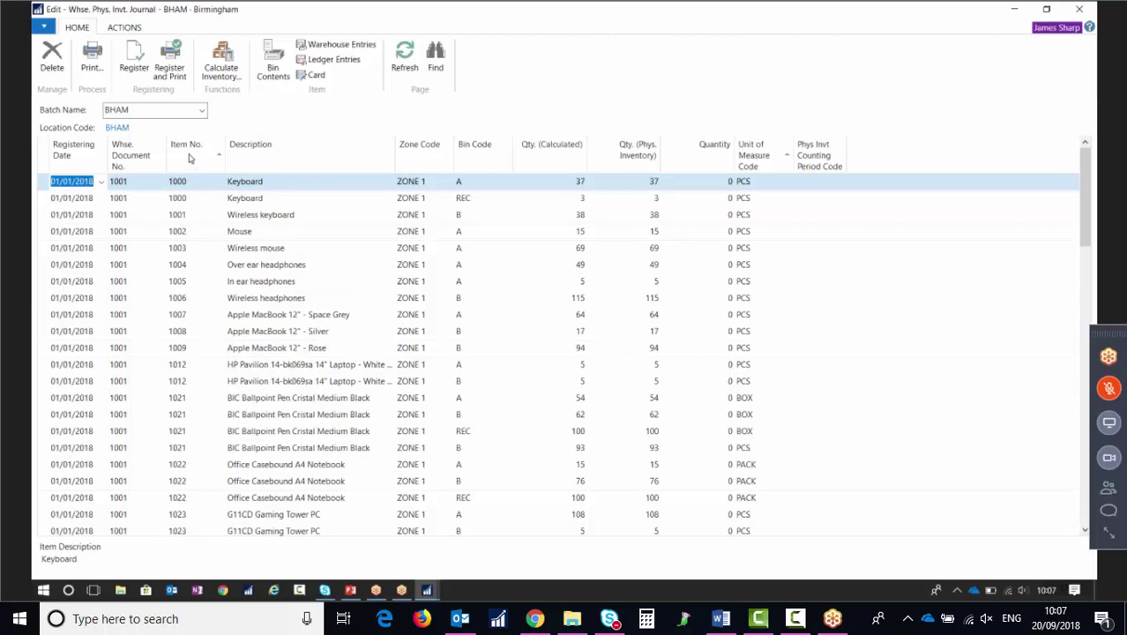
Step: Compare the two Keyboard lines for item 1000 in bins A and REC
left_click(44, 185)
left_click(44, 200, "shift")
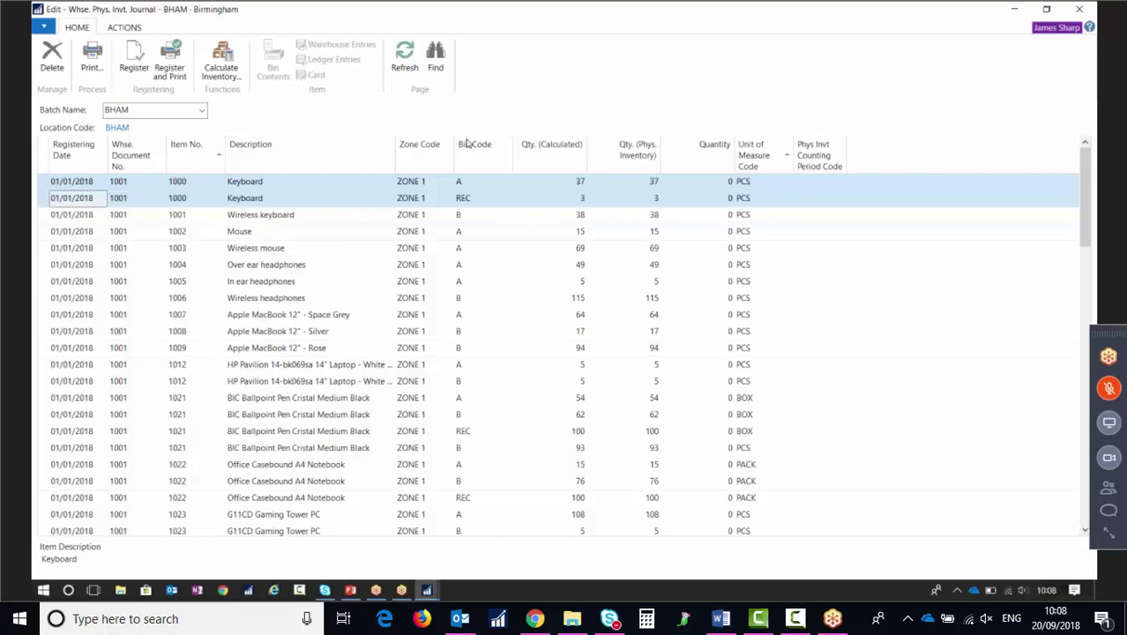
left_click(45, 182)
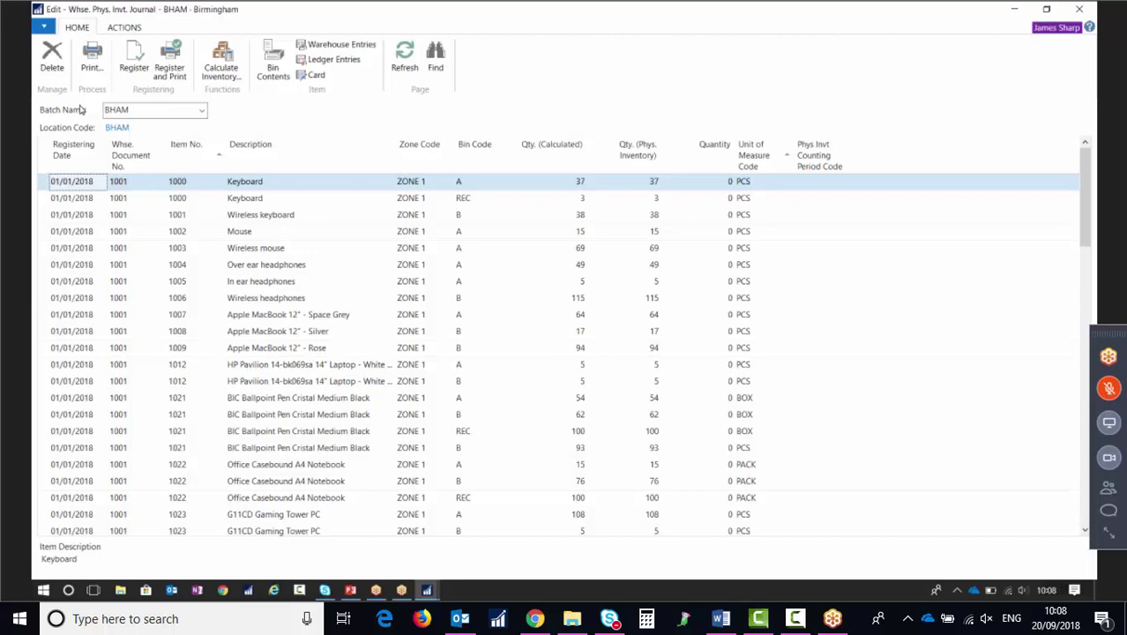
Step: Output the Whse. Phys. Inventory List as a PDF with Show Qty. (Calculated) enabled, and open the file
left_click(97, 66)
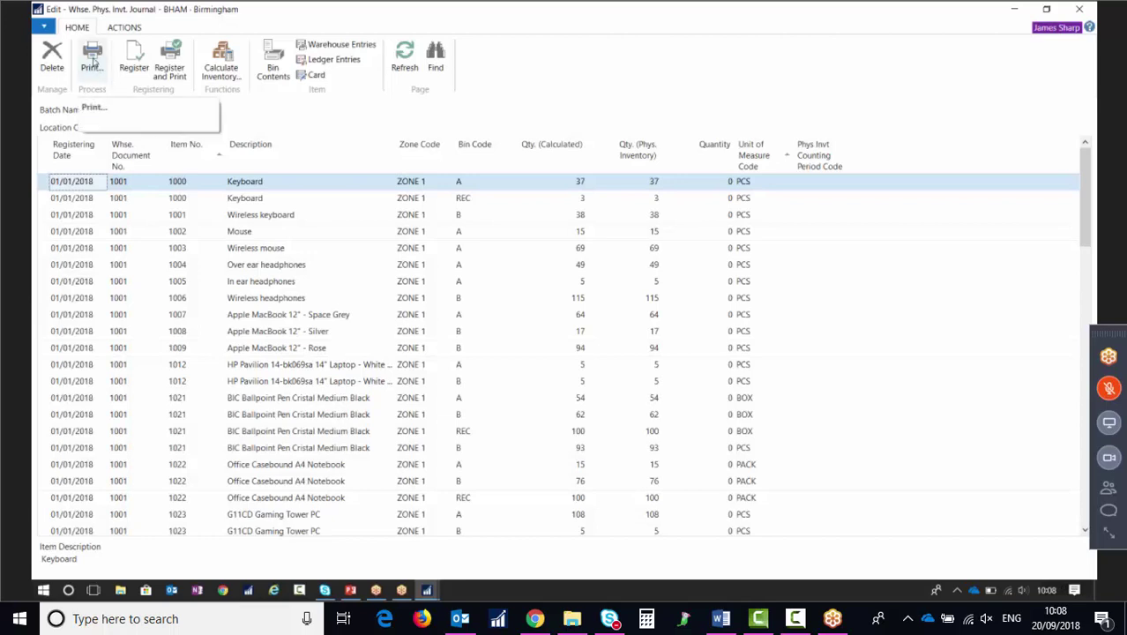
left_click(91, 106)
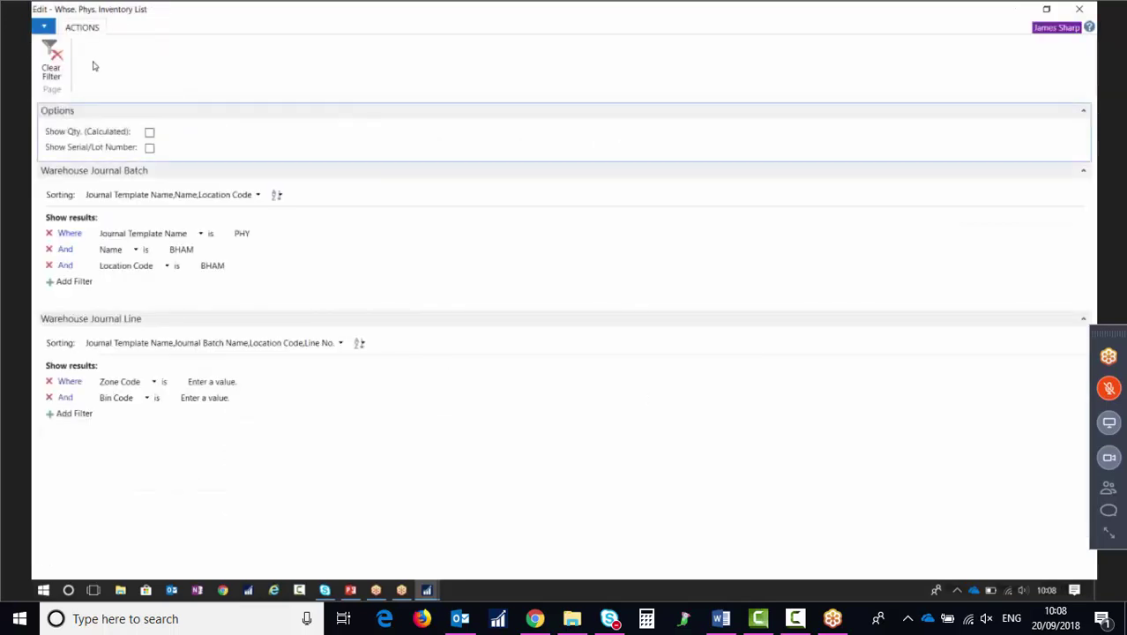
left_click(149, 134)
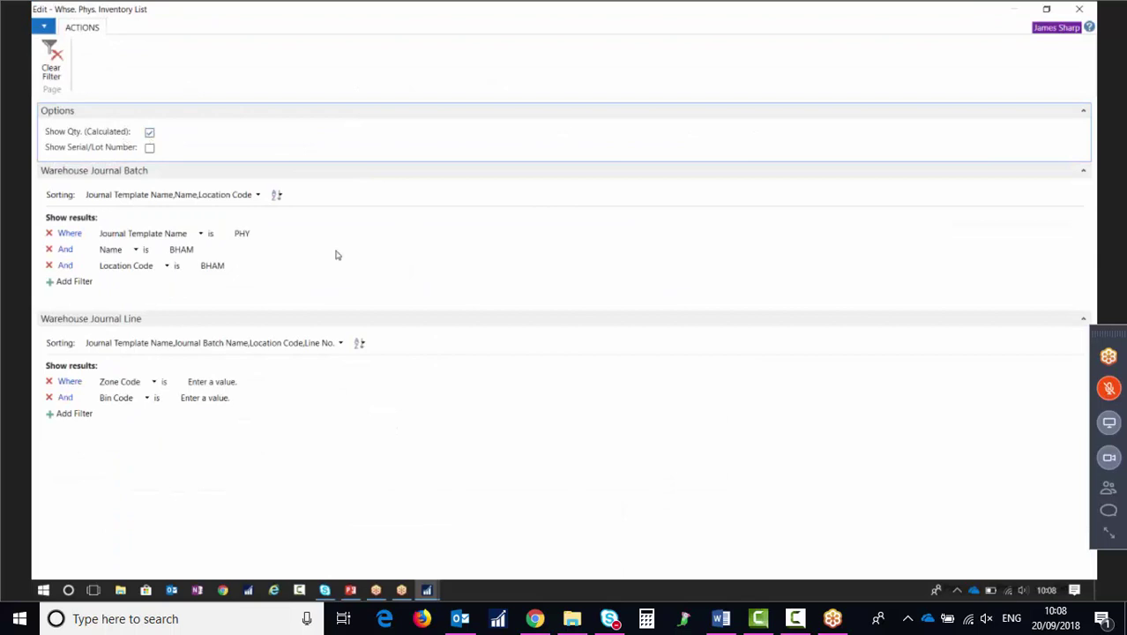
left_click(1046, 10)
left_click(269, 383)
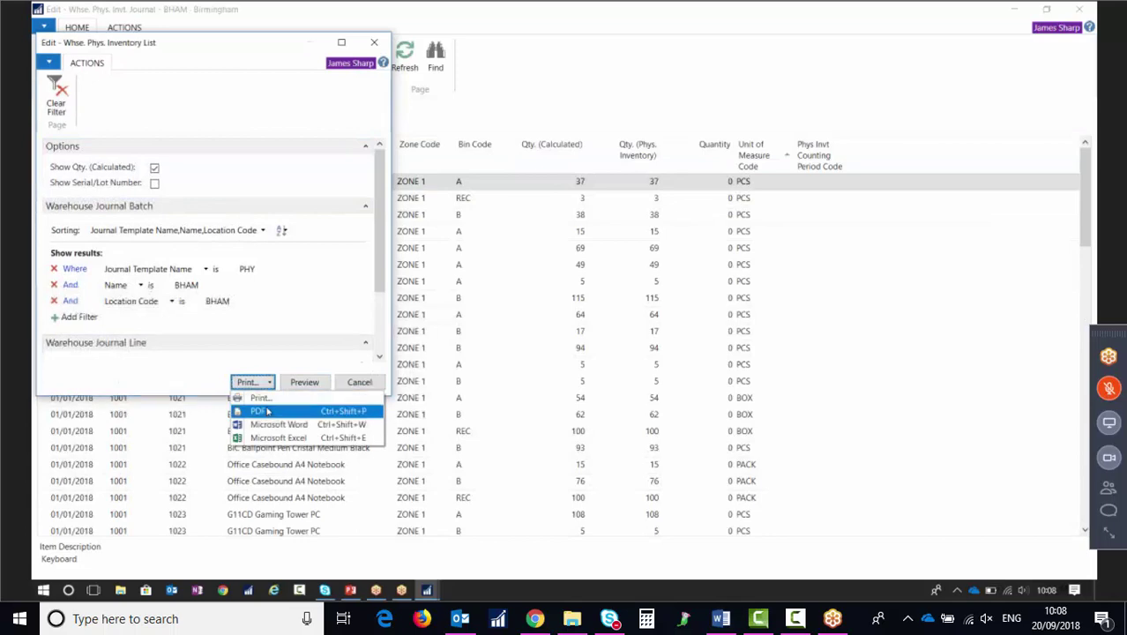
left_click(260, 411)
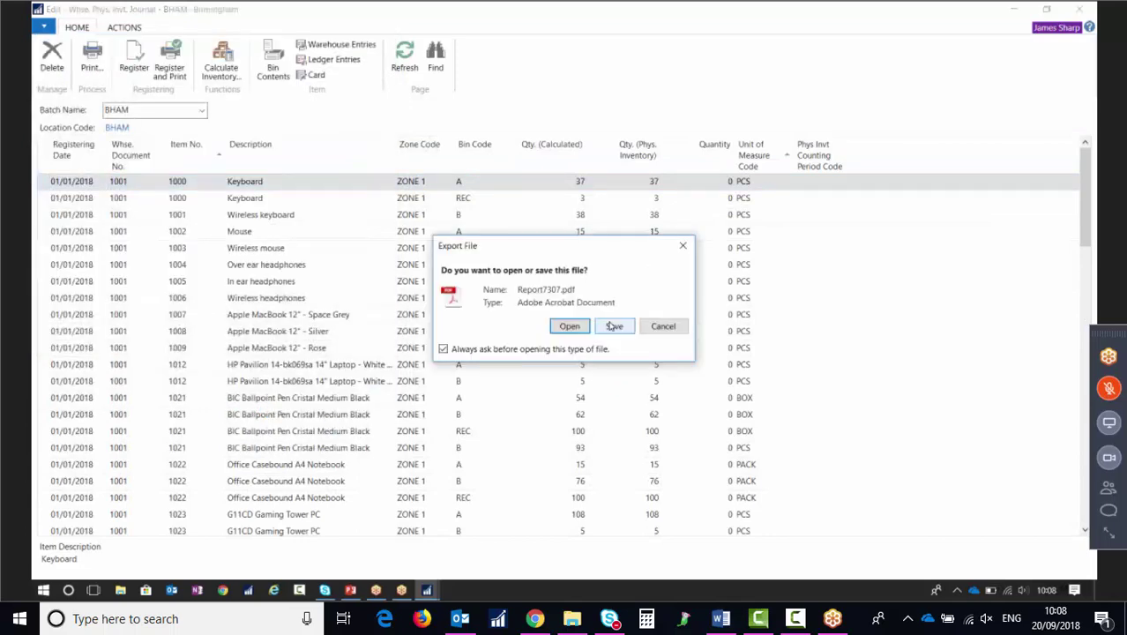
left_click(569, 326)
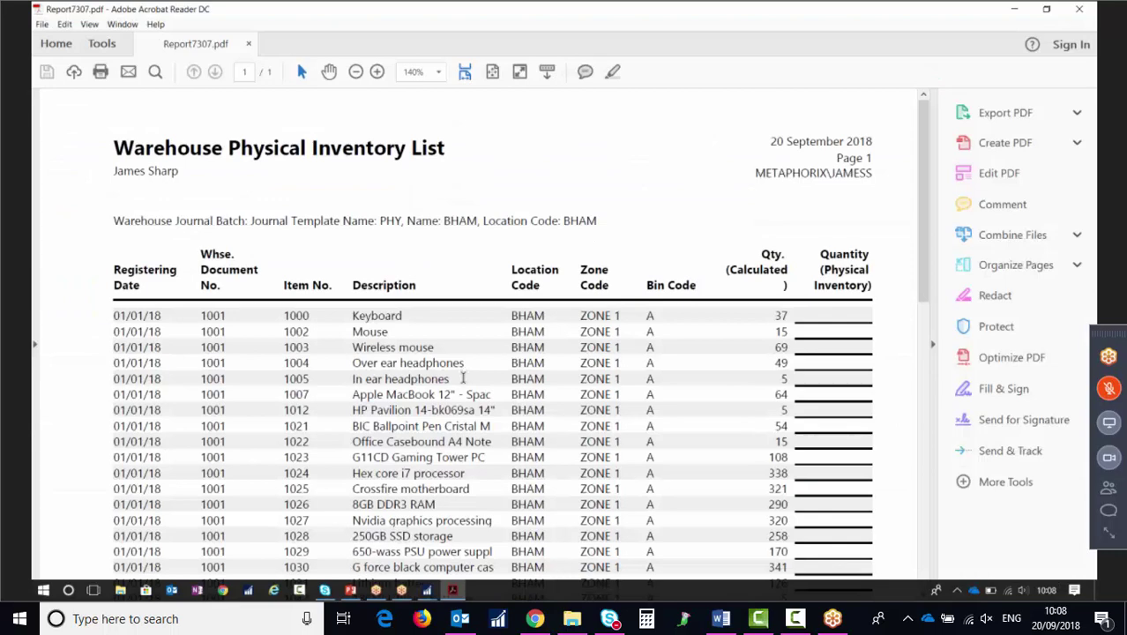
Step: Review the calculated and physical quantity columns in the PDF inventory list, and close the report
scroll(461, 375, "down", 4)
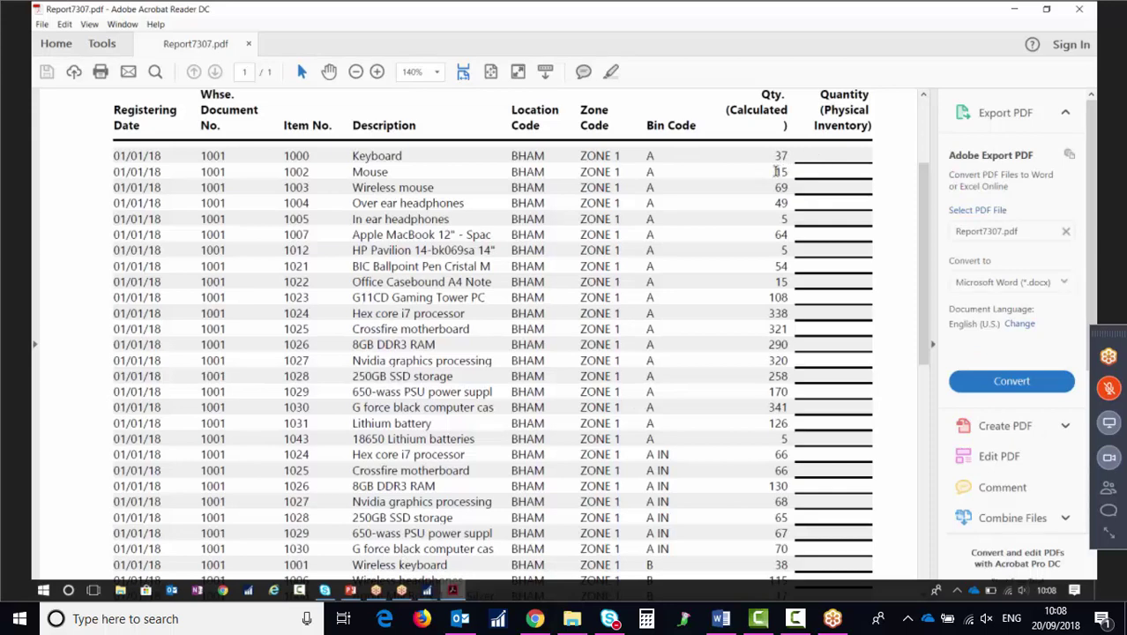
scroll(715, 241, "up", 3)
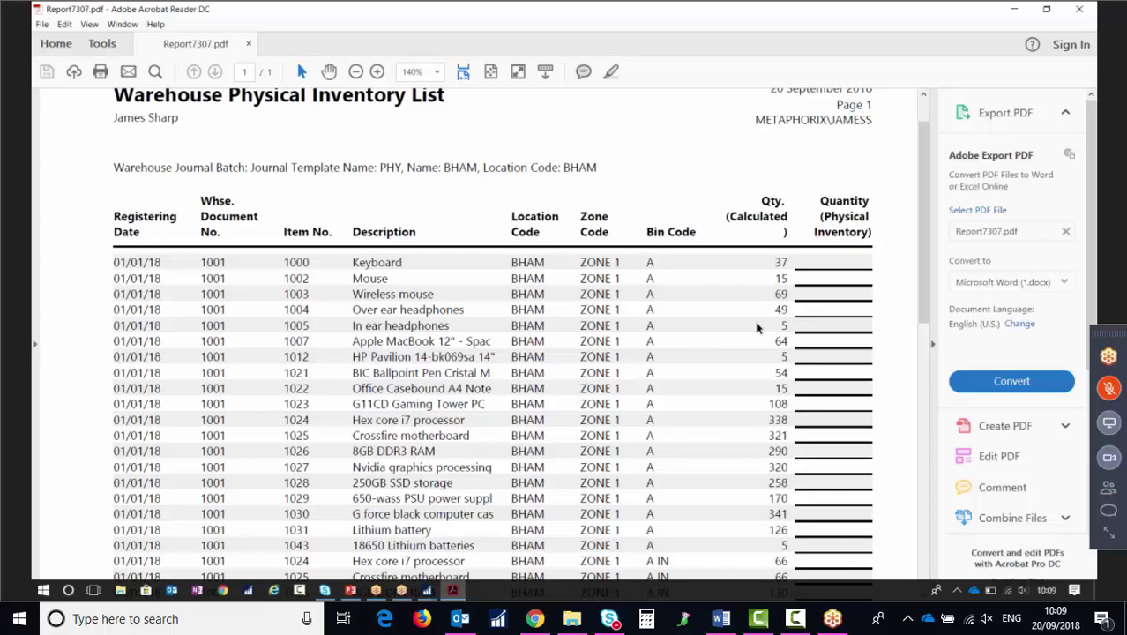
left_click(1079, 9)
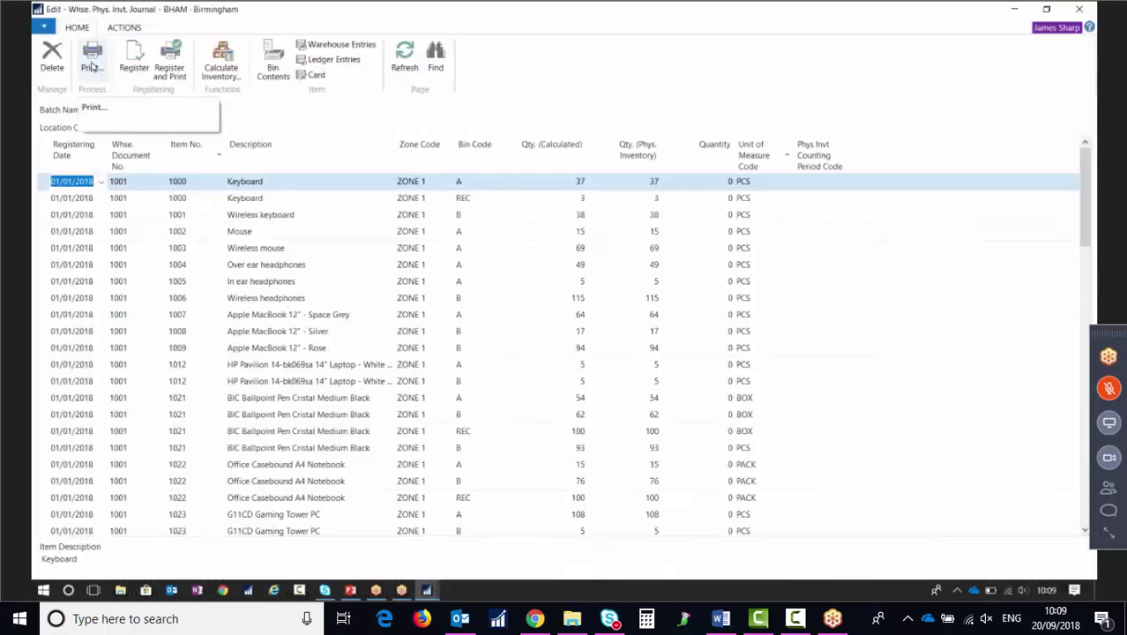
Step: Output the Whse. Phys. Inventory List as a PDF with Show Qty. (Calculated) disabled, view the file, and close it
left_click(93, 67)
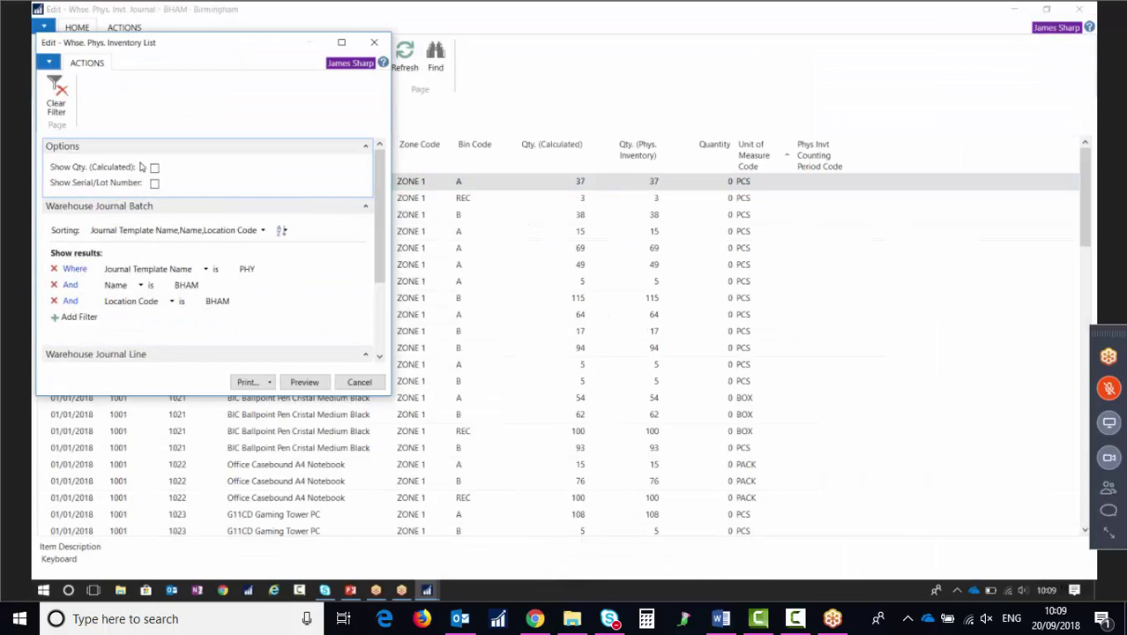
left_click(249, 382)
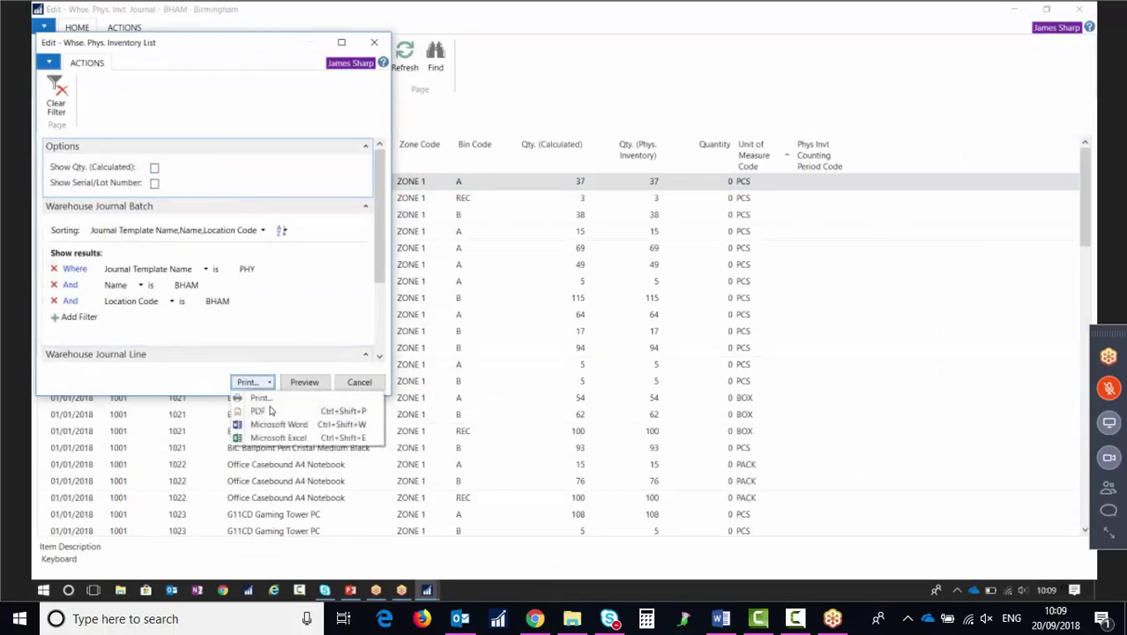
left_click(256, 398)
left_click(568, 326)
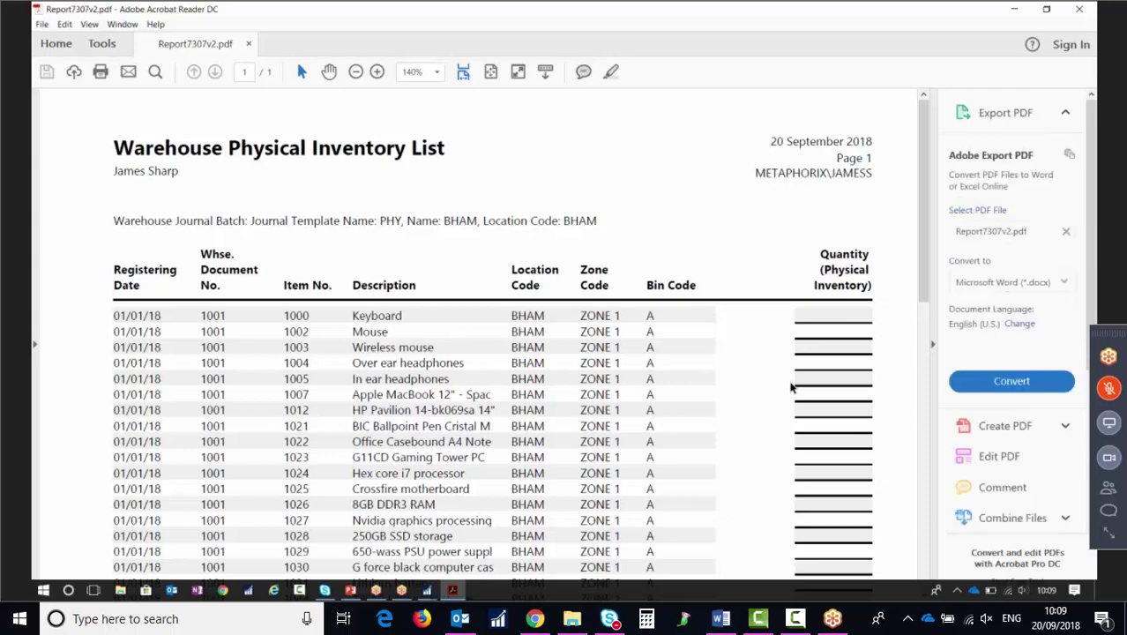
left_click(1078, 9)
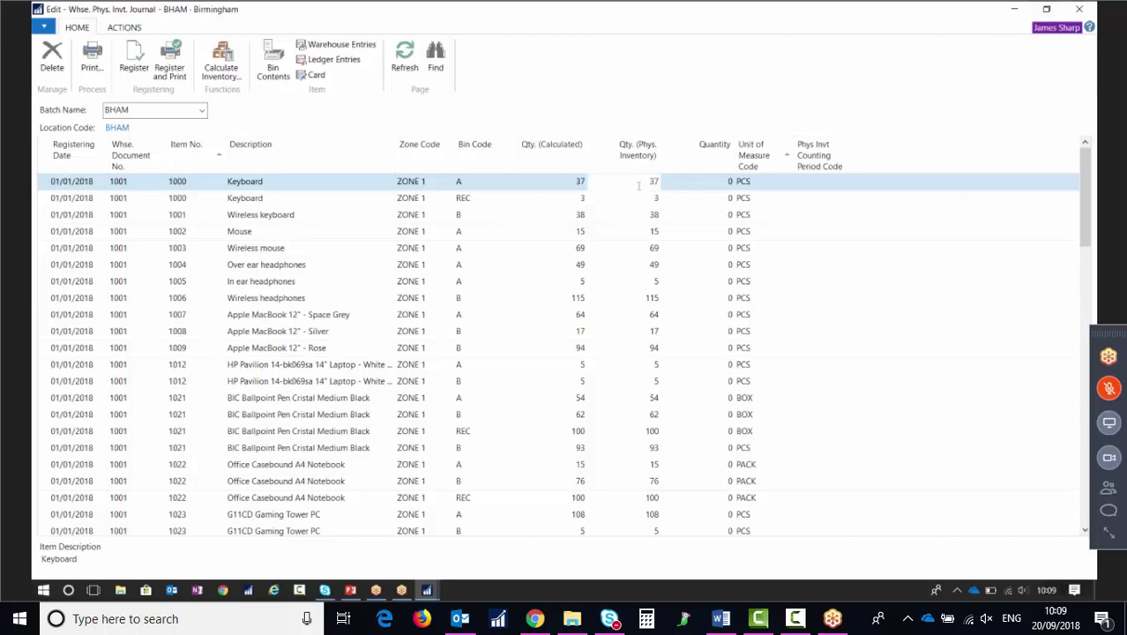
Step: Set Qty. (Phys. Inventory) to 36 for the Keyboard line of item 1000 in bin A
left_click(665, 199)
left_click(665, 217)
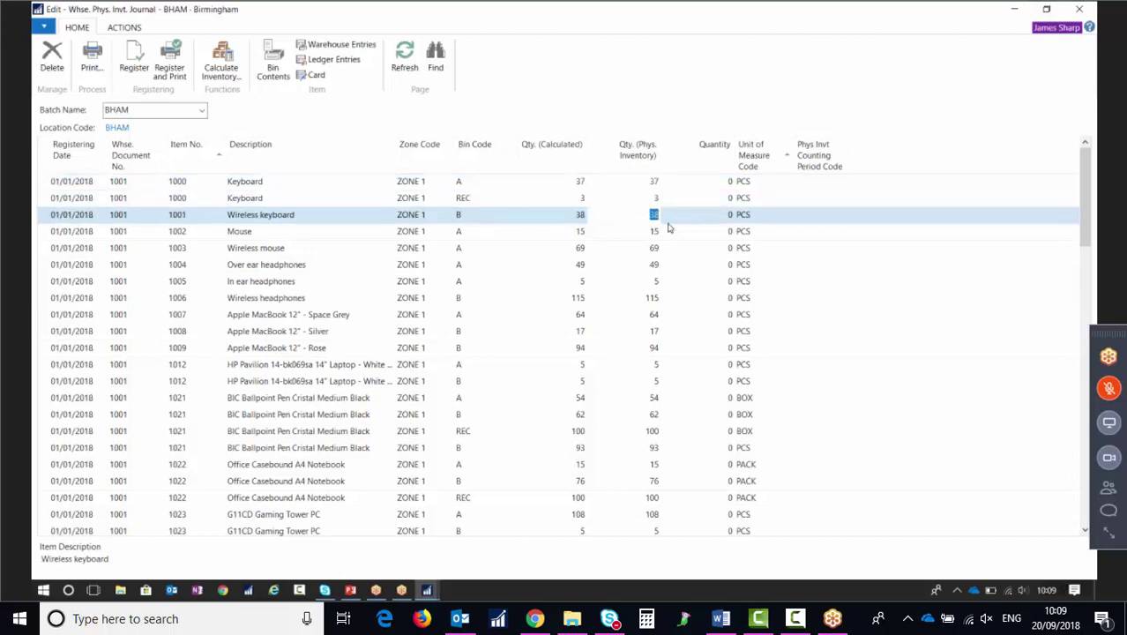
left_click(520, 183)
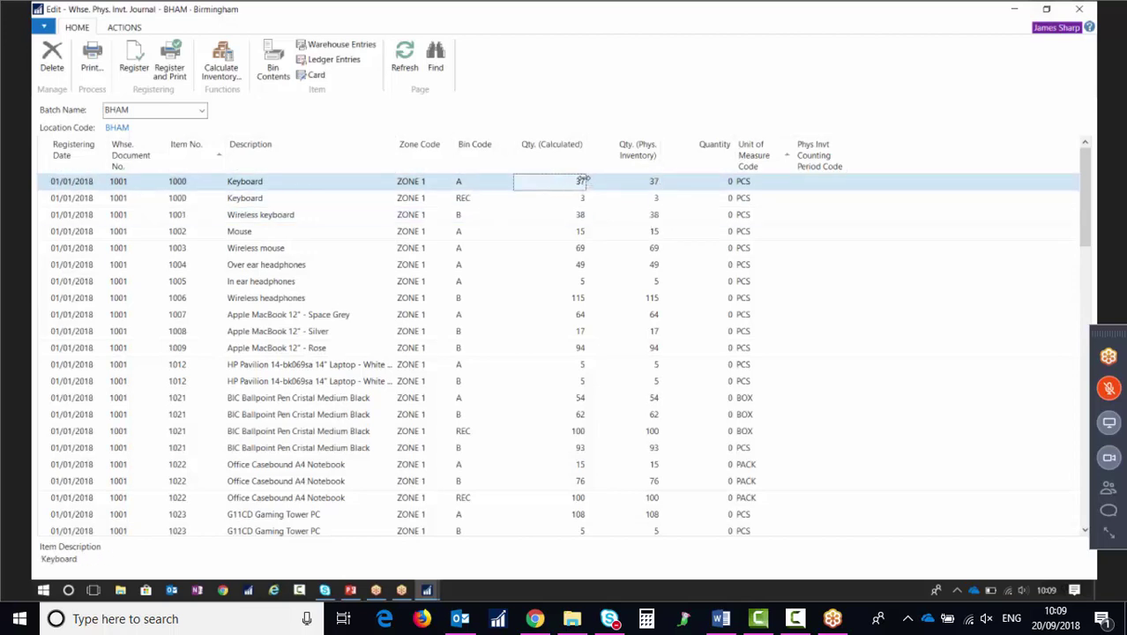
left_click(638, 182)
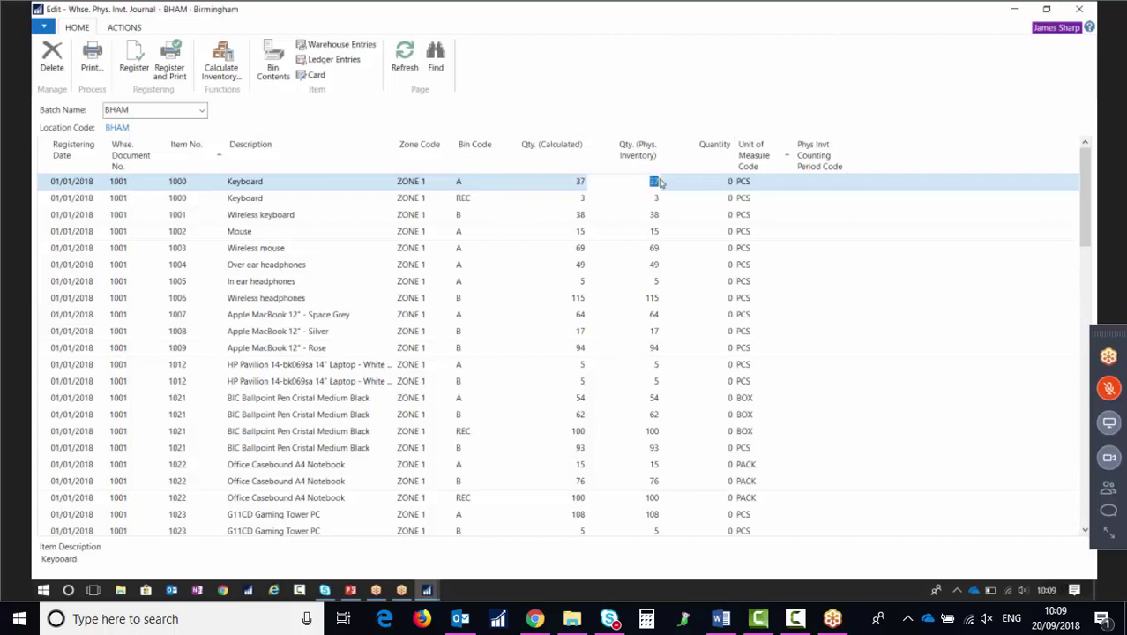
type("36")
key("Tab")
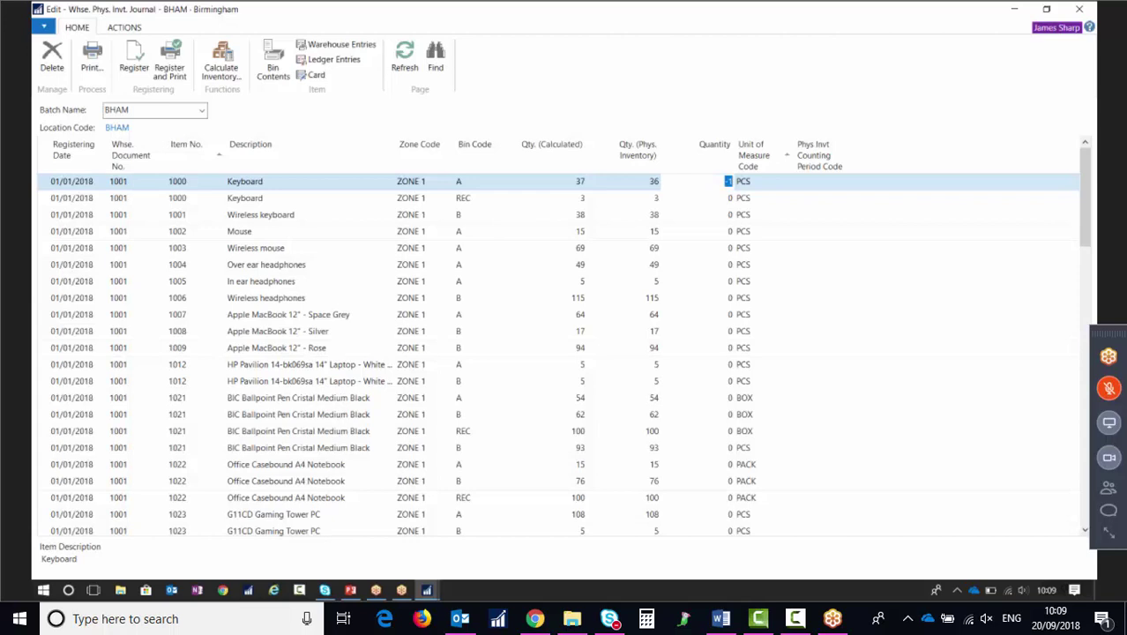
left_click_drag(715, 181, 753, 182)
Step: Set Qty. (Phys. Inventory) to 37 for the Wireless keyboard and to 50 for the Over ear headphones
left_click(642, 219)
left_click_drag(649, 219, 686, 217)
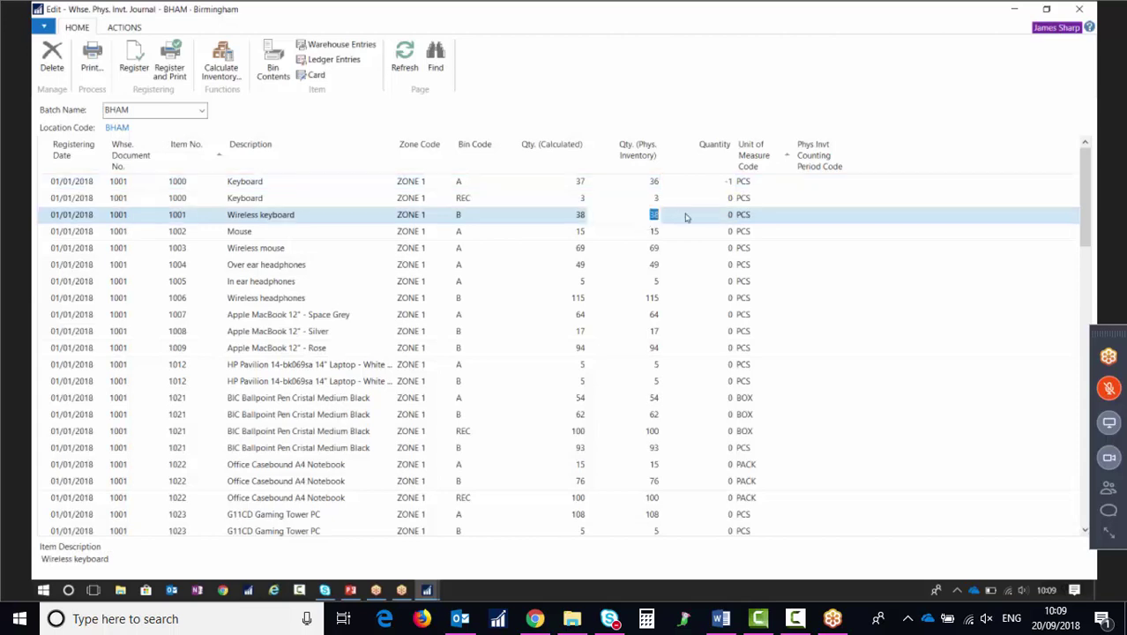
type("3")
left_click(653, 264)
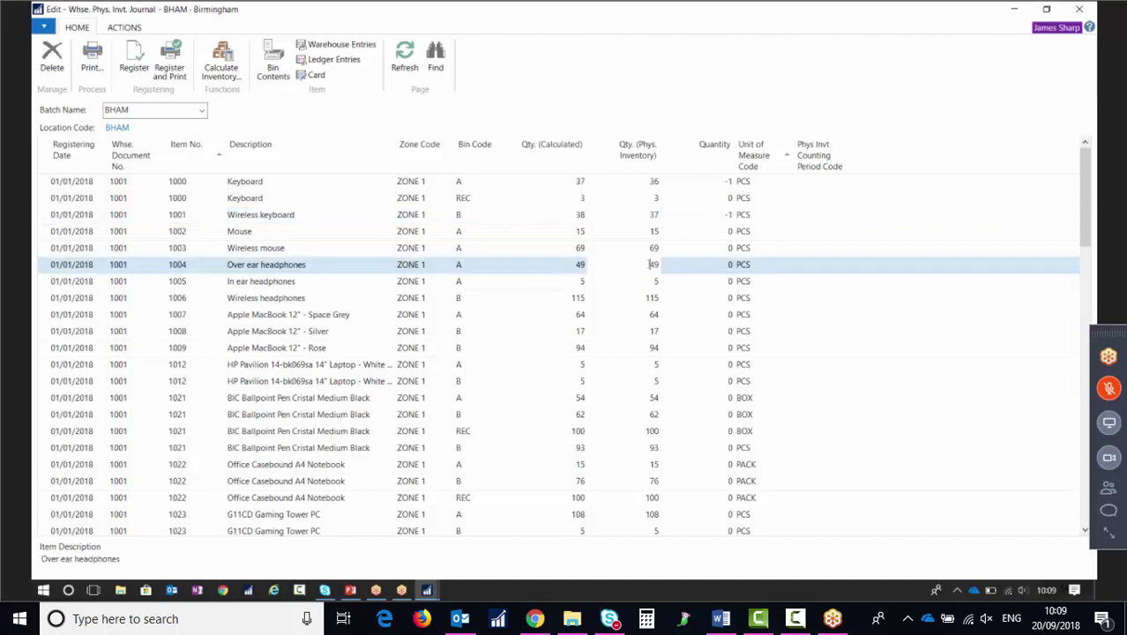
left_click_drag(661, 264, 691, 276)
type("50")
key("Tab")
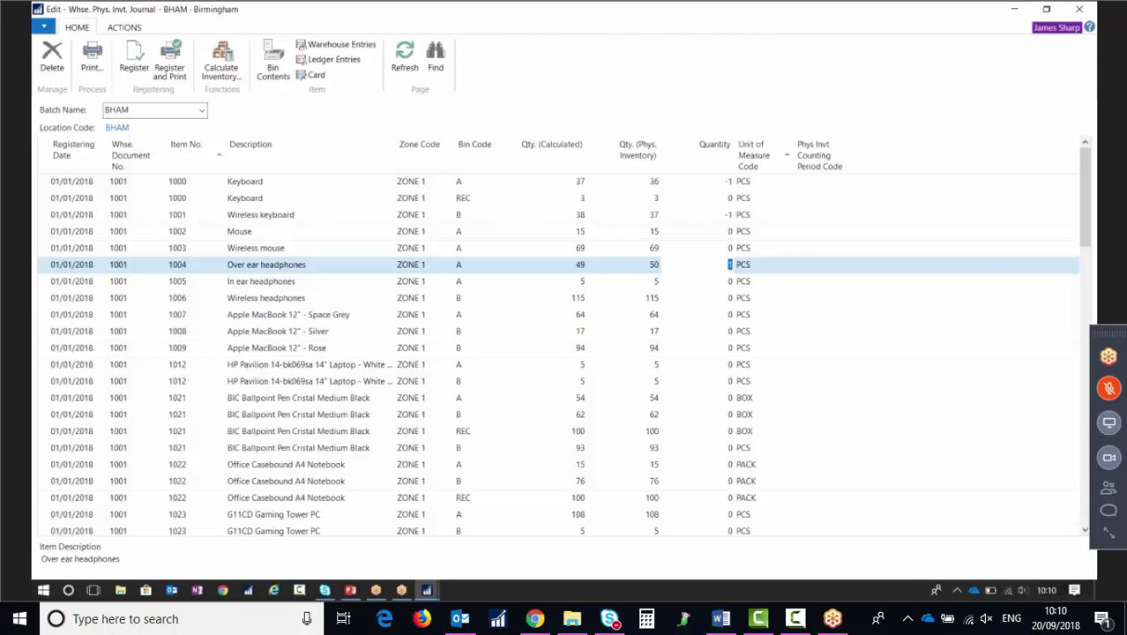
Step: Compare the calculated, physical and difference quantities on the Keyboard, Wireless keyboard and Over ear headphones lines
left_click(579, 185)
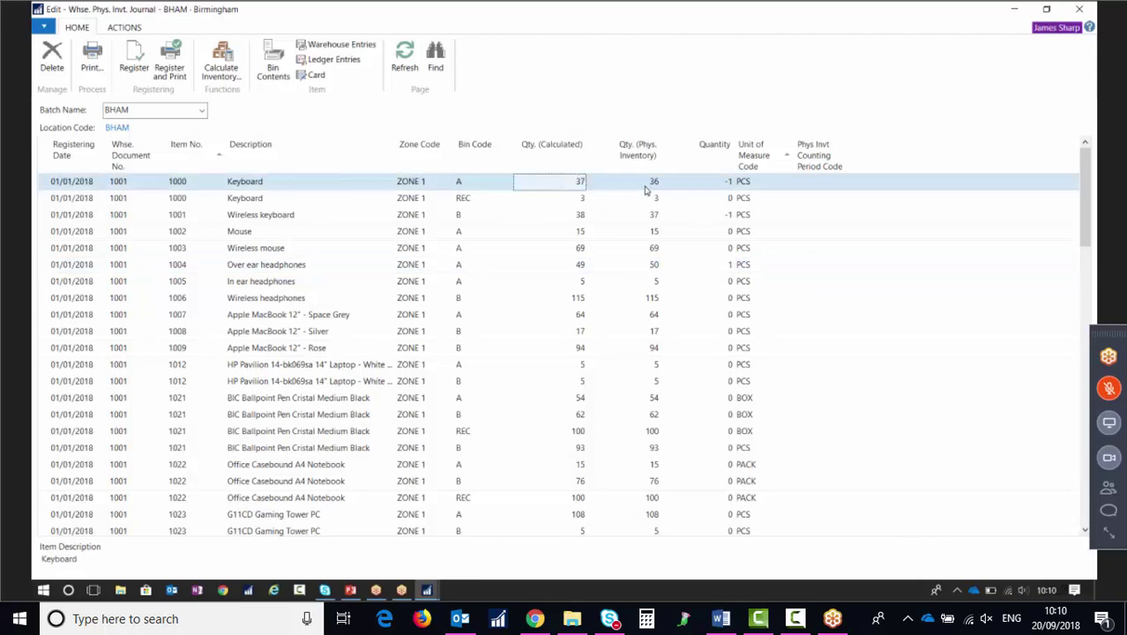
left_click(734, 183)
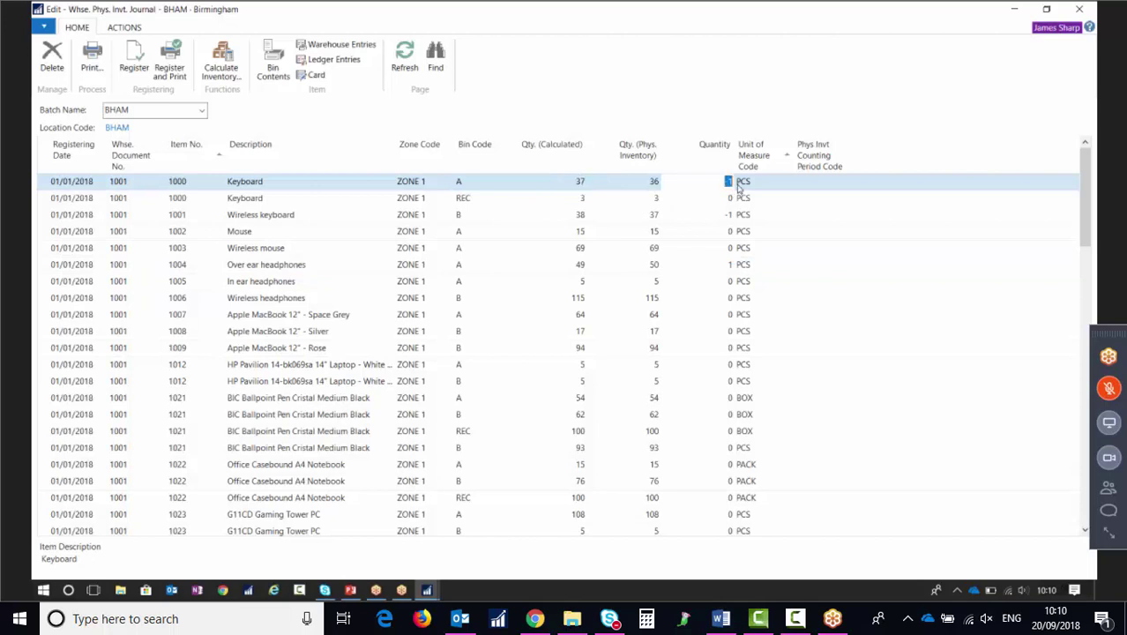
left_click(641, 220)
left_click(579, 221)
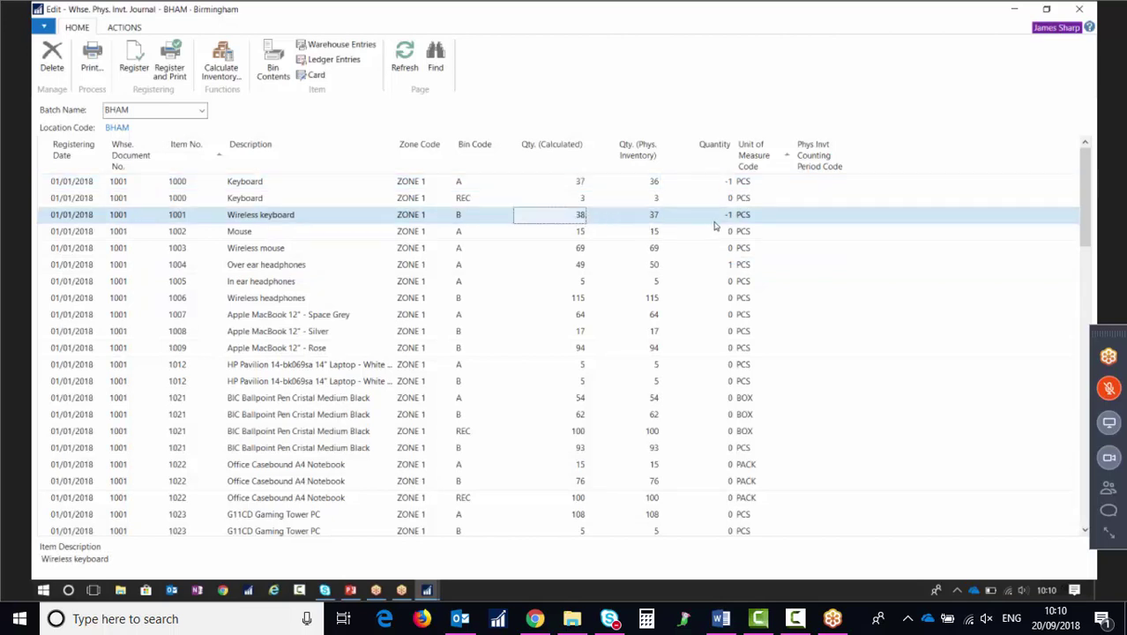
left_click(578, 268)
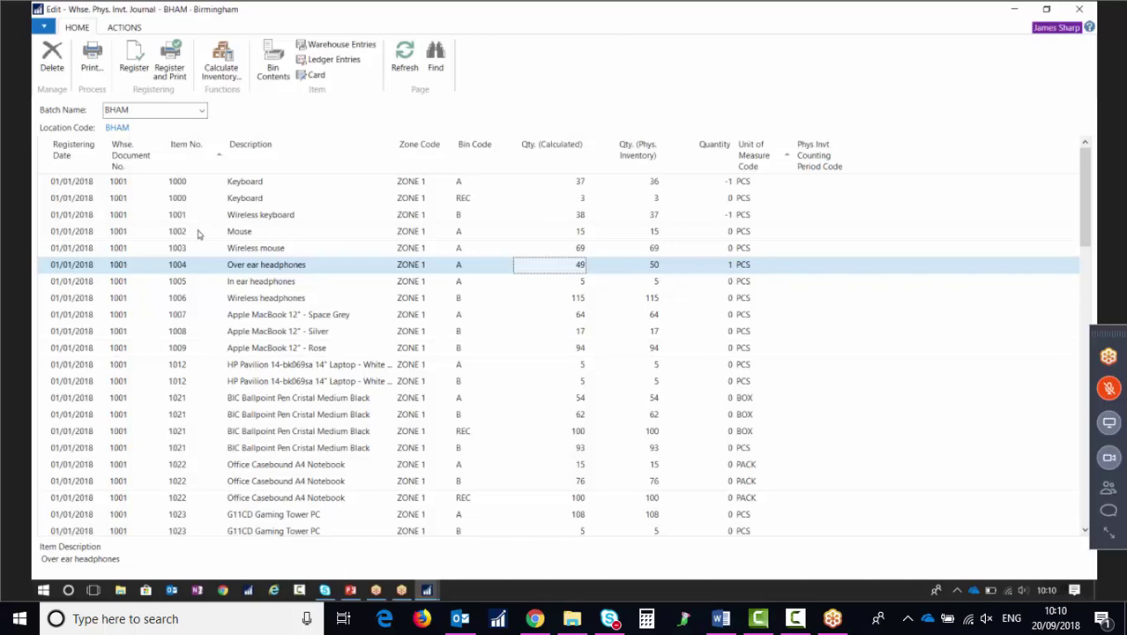
scroll(574, 410, "down", 5)
scroll(558, 393, "up", 5)
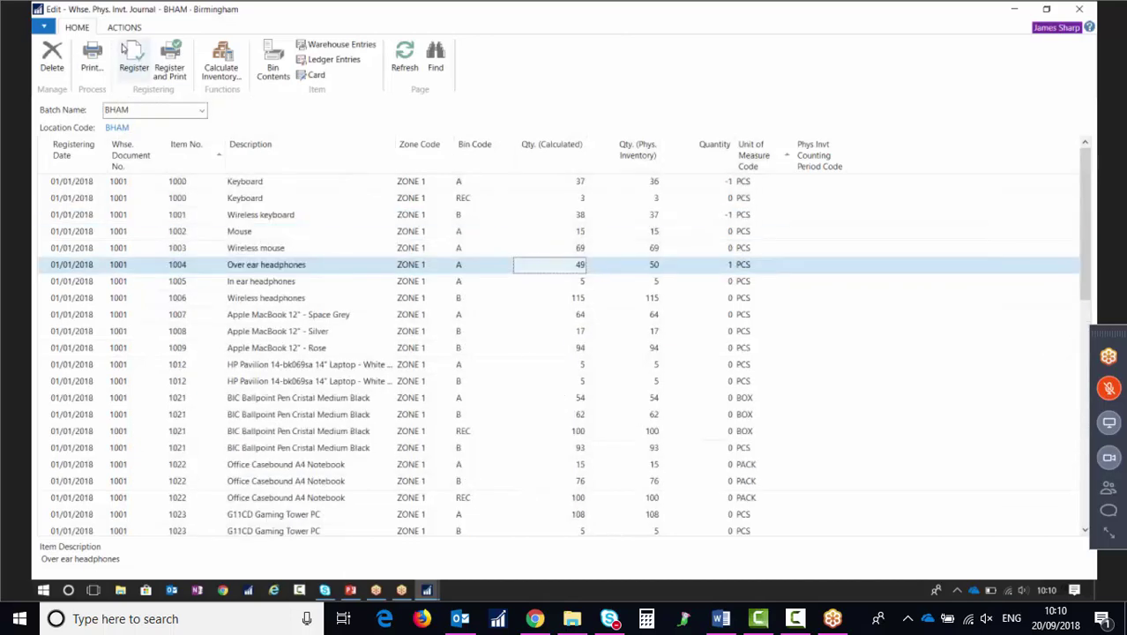
Step: Register the warehouse physical inventory journal lines of the BHAM batch
left_click(134, 60)
left_click(573, 322)
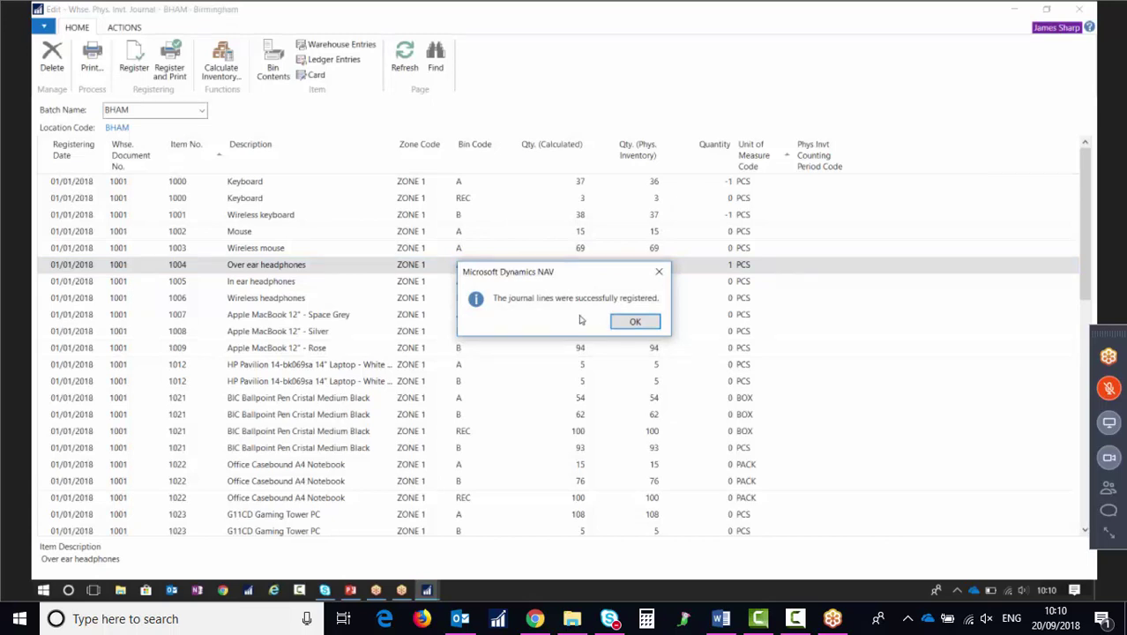
left_click(634, 322)
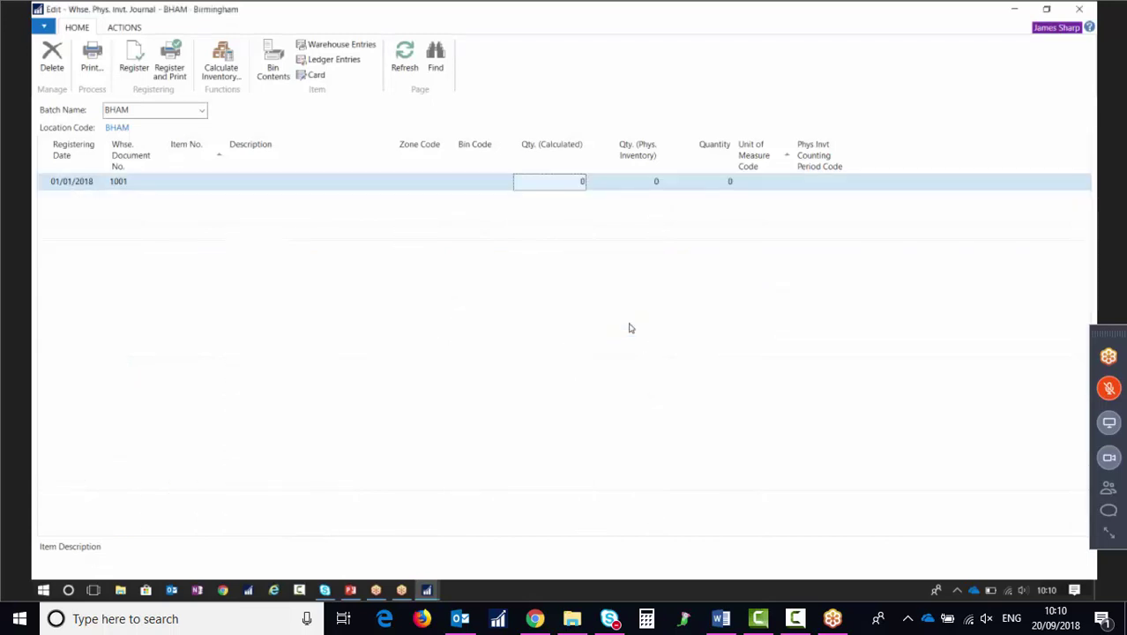
Step: Close the warehouse journal, search for Item Journals, and open the DEFAULT batch for editing
left_click(1076, 10)
key("ctrl+a")
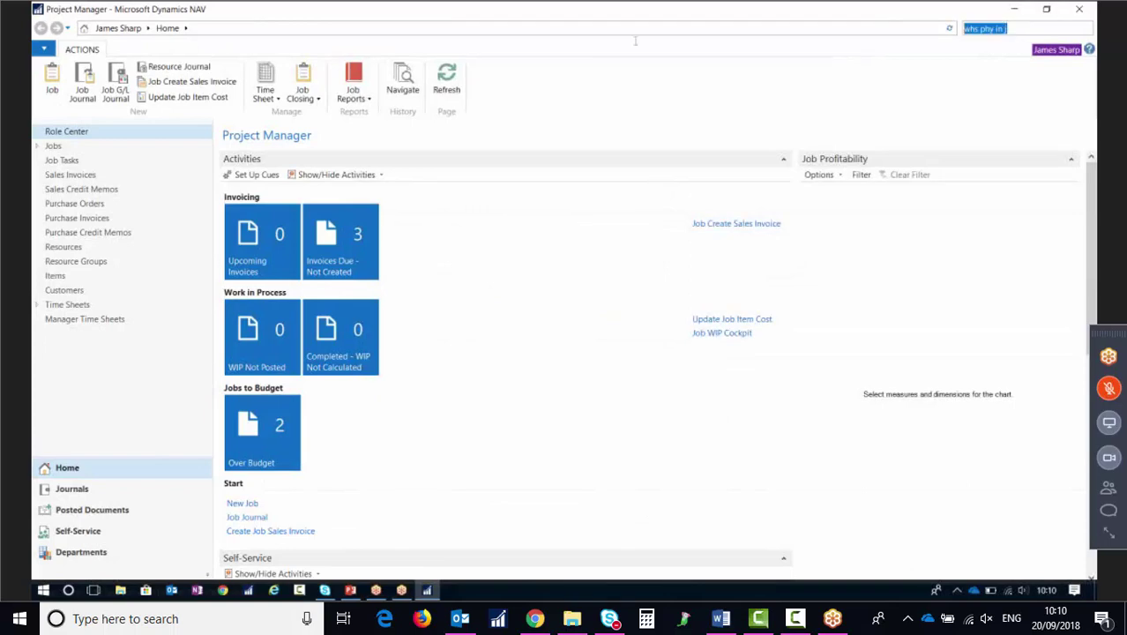
type("item jo")
left_click(870, 44)
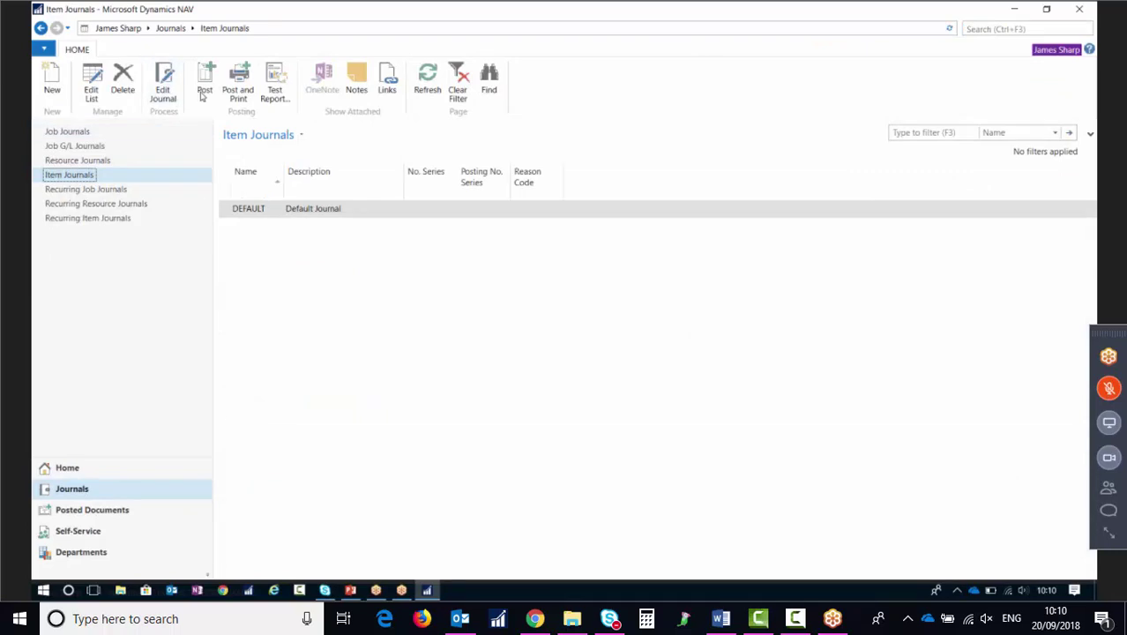
left_click(164, 86)
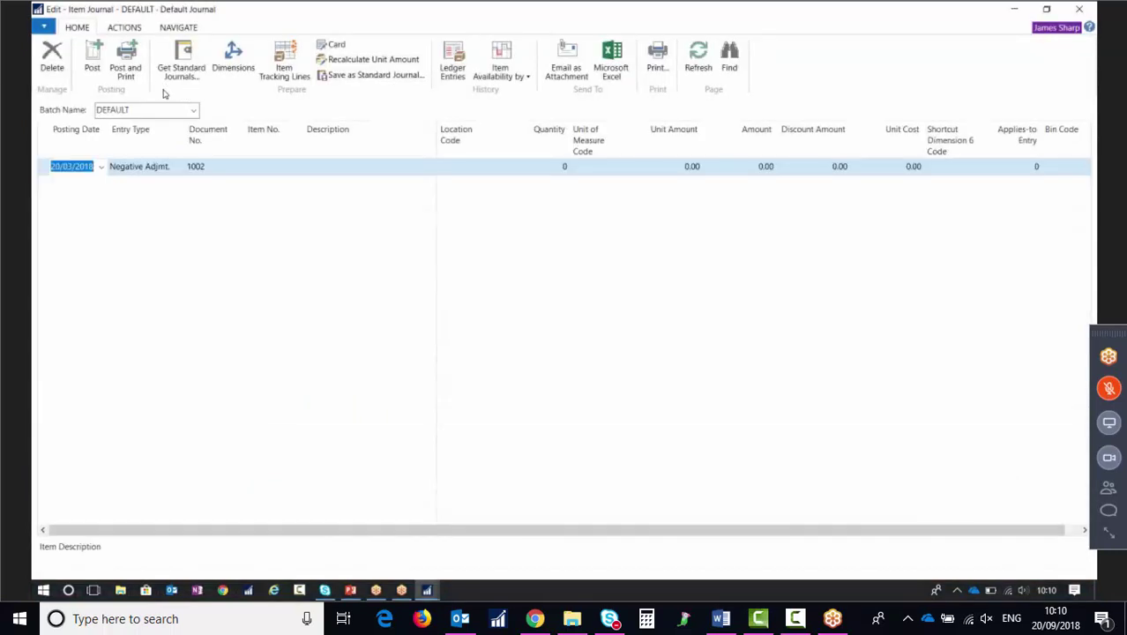
Step: Run Calculate Whse. Adjustment for location BHAM with document number 1001 and posting date 20/03/2018
left_click(125, 27)
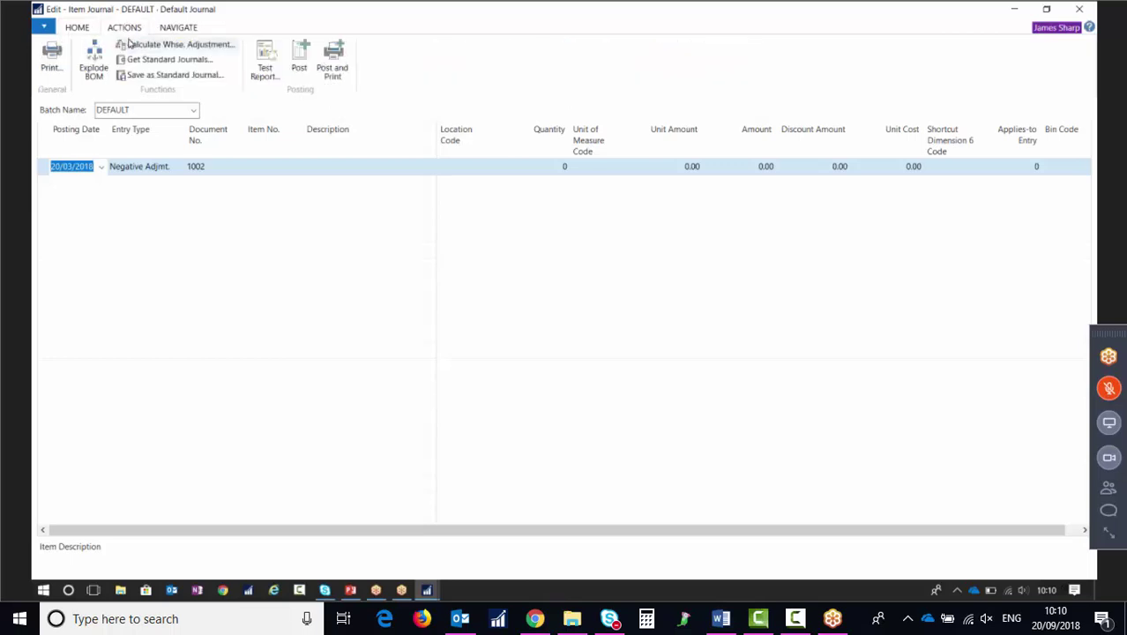
left_click(138, 44)
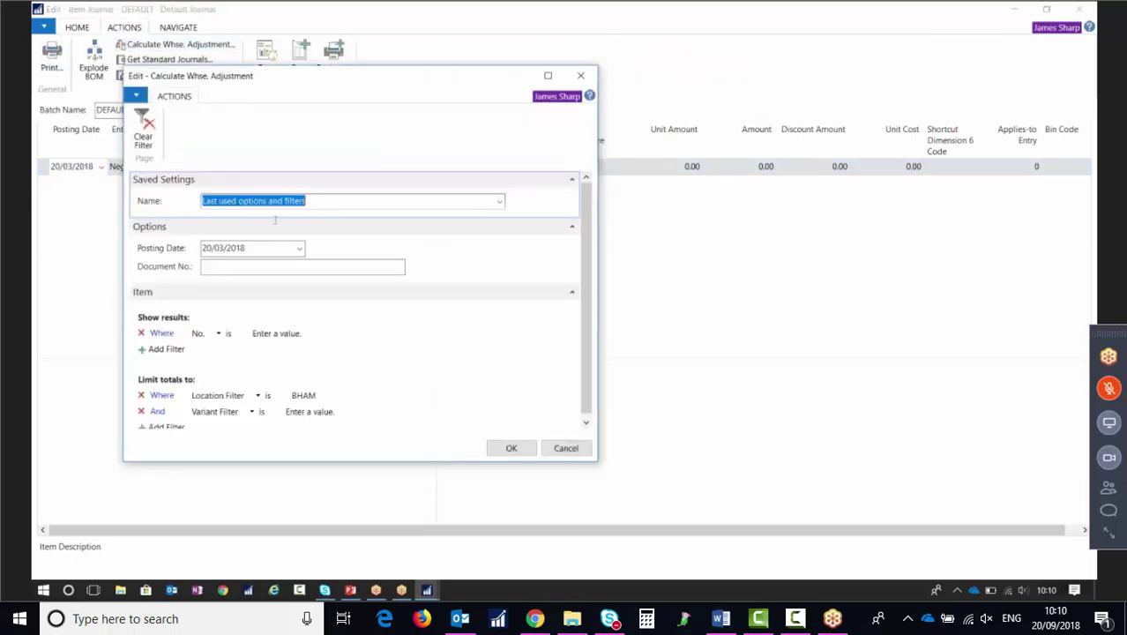
left_click(291, 267)
type("1001")
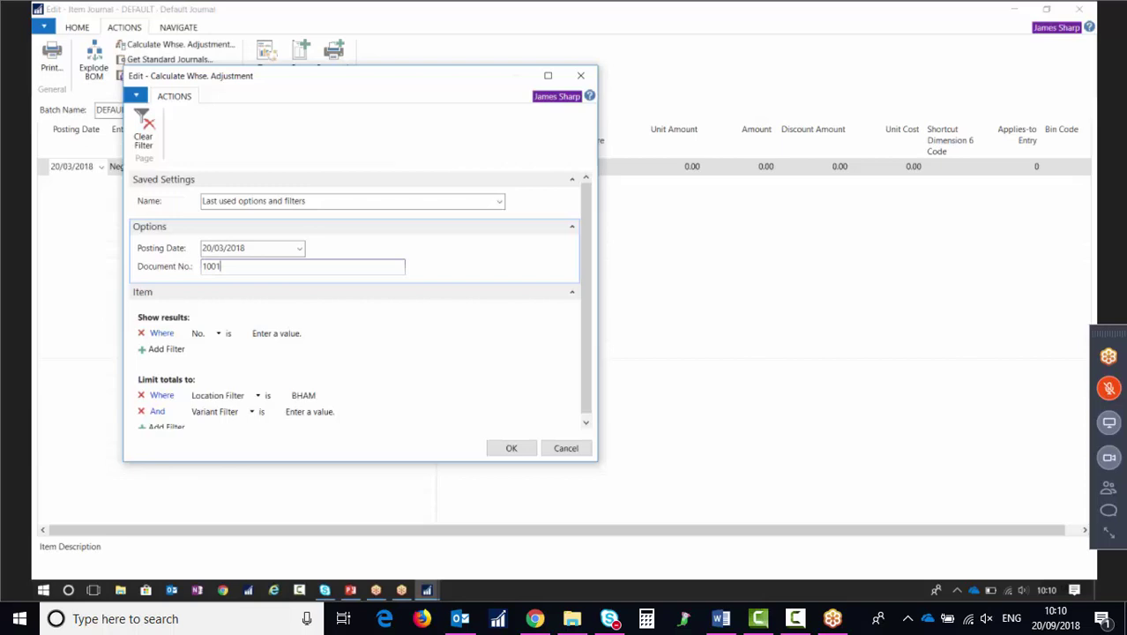
left_click(513, 448)
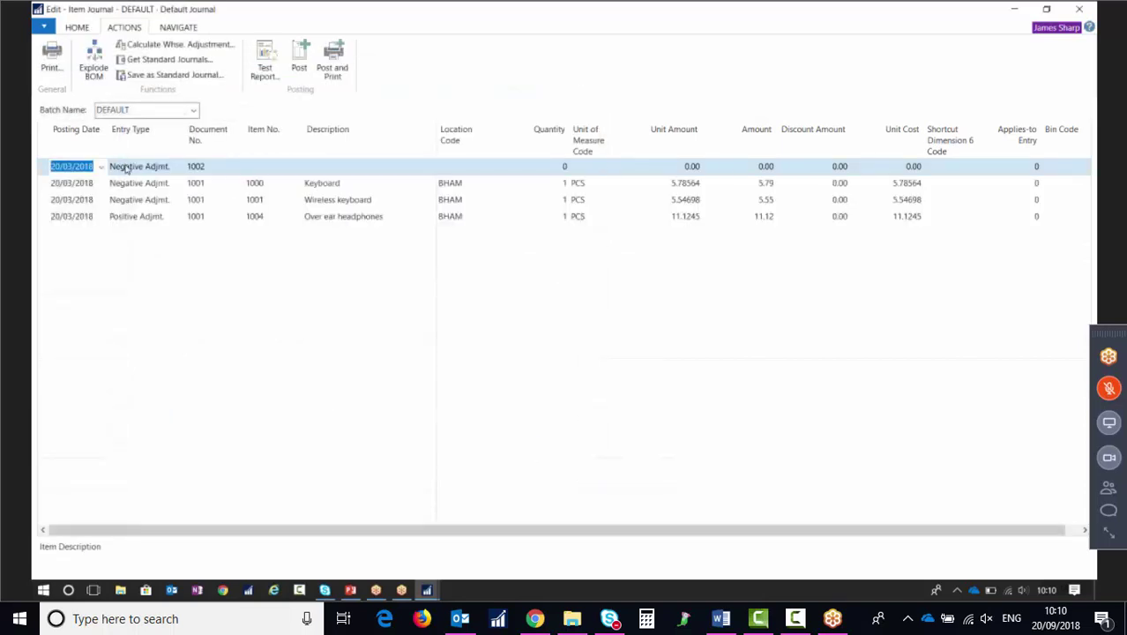
Step: Delete the empty item journal line with document number 1002
right_click(43, 170)
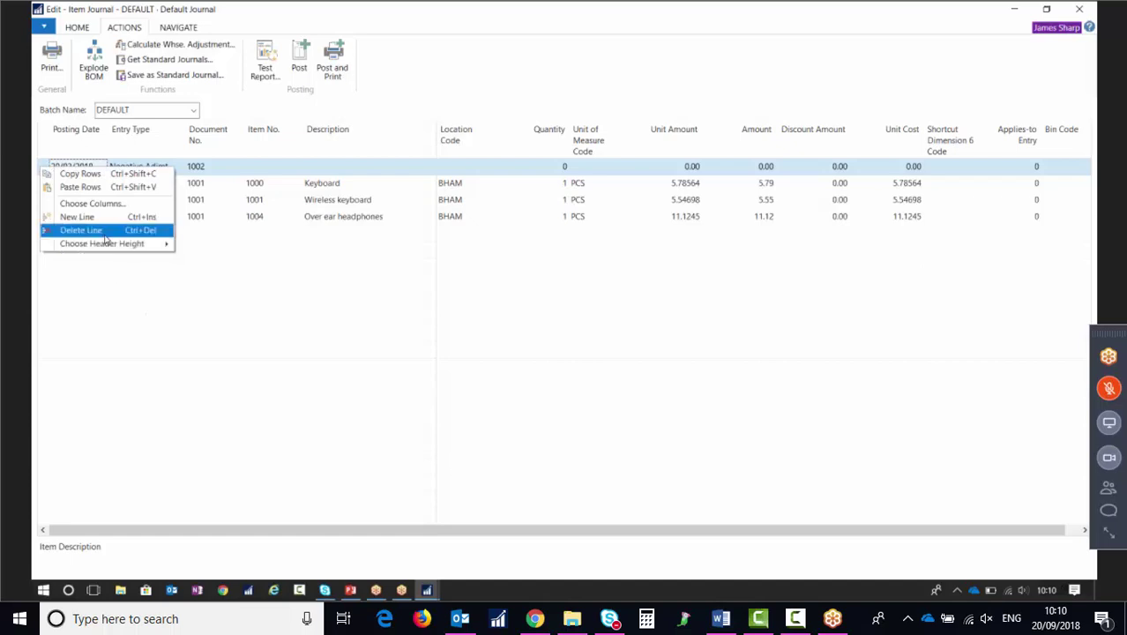
left_click(88, 231)
left_click(553, 322)
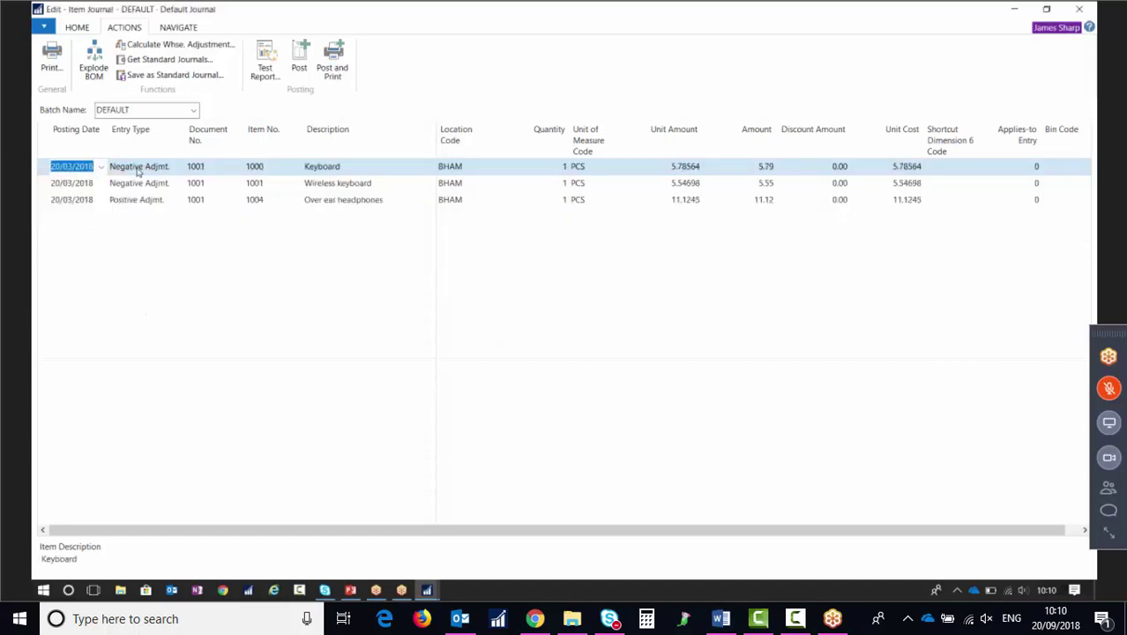
Step: Post the item journal's adjustment lines for the Keyboard, Wireless keyboard and Over ear headphones
left_click(44, 174)
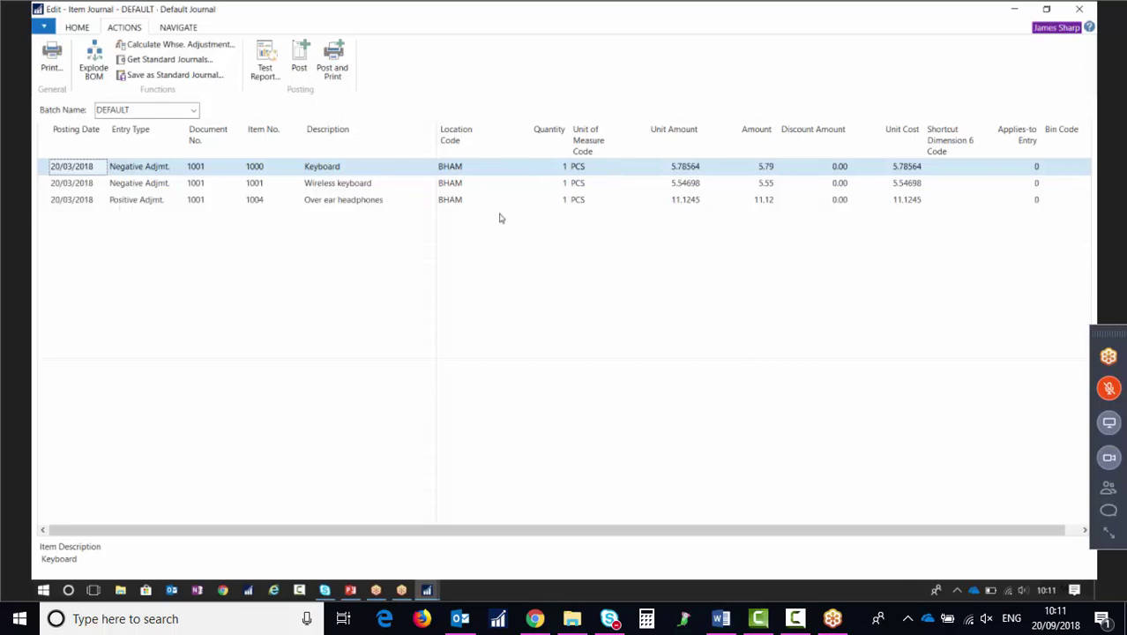
left_click(299, 58)
left_click(565, 321)
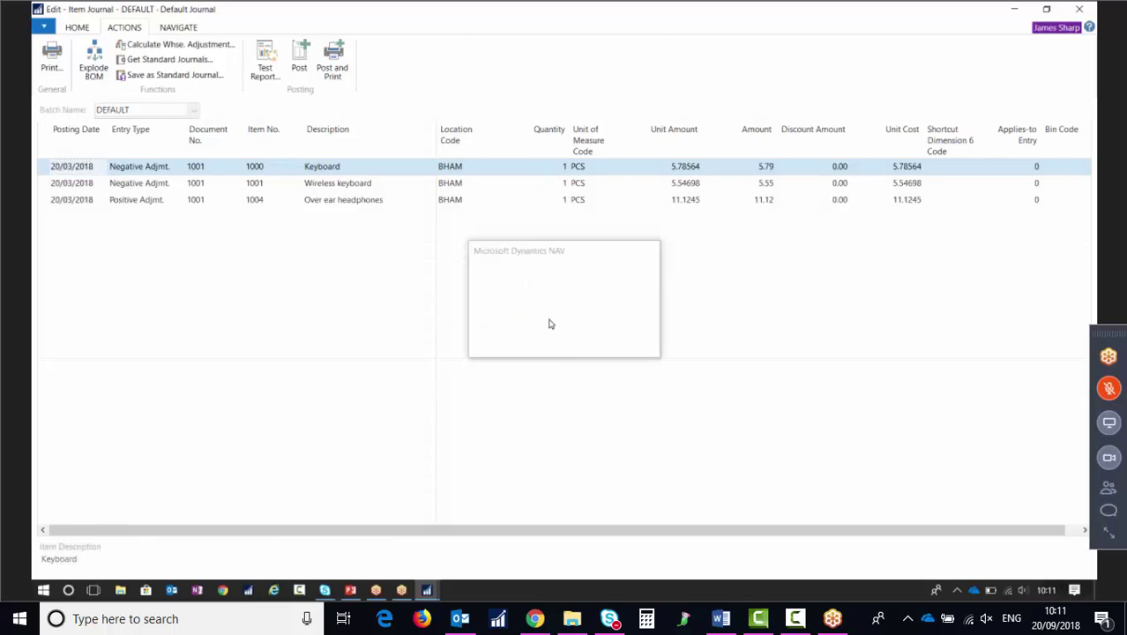
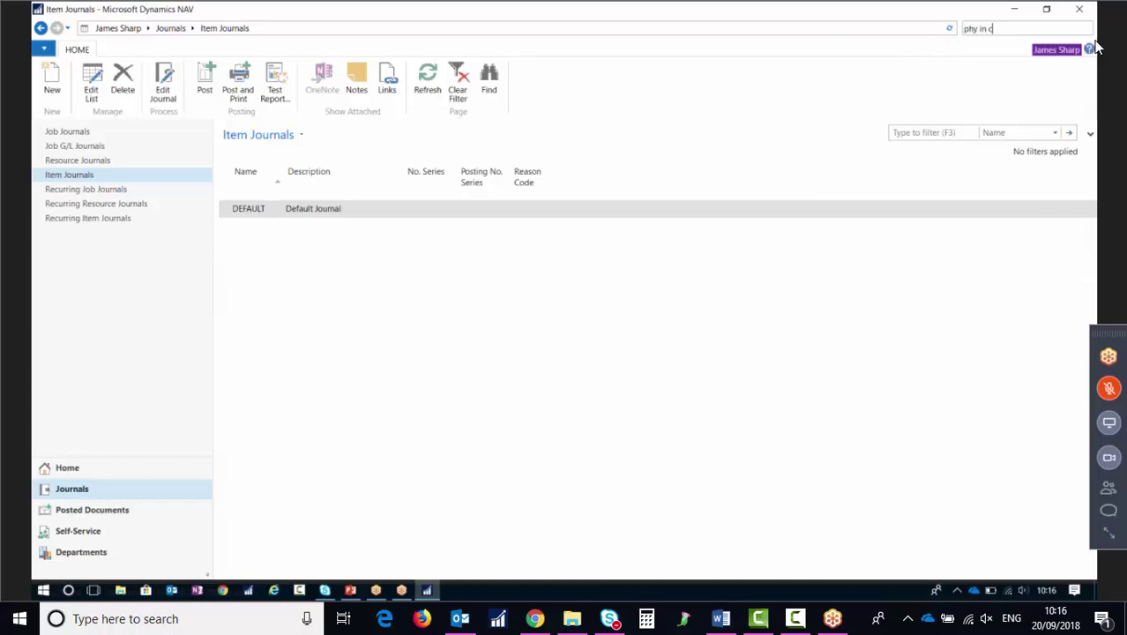
Step: In Phys. Invt. Counting Periods, create period A described as High Value with a count frequency of 12 per year
left_click(923, 44)
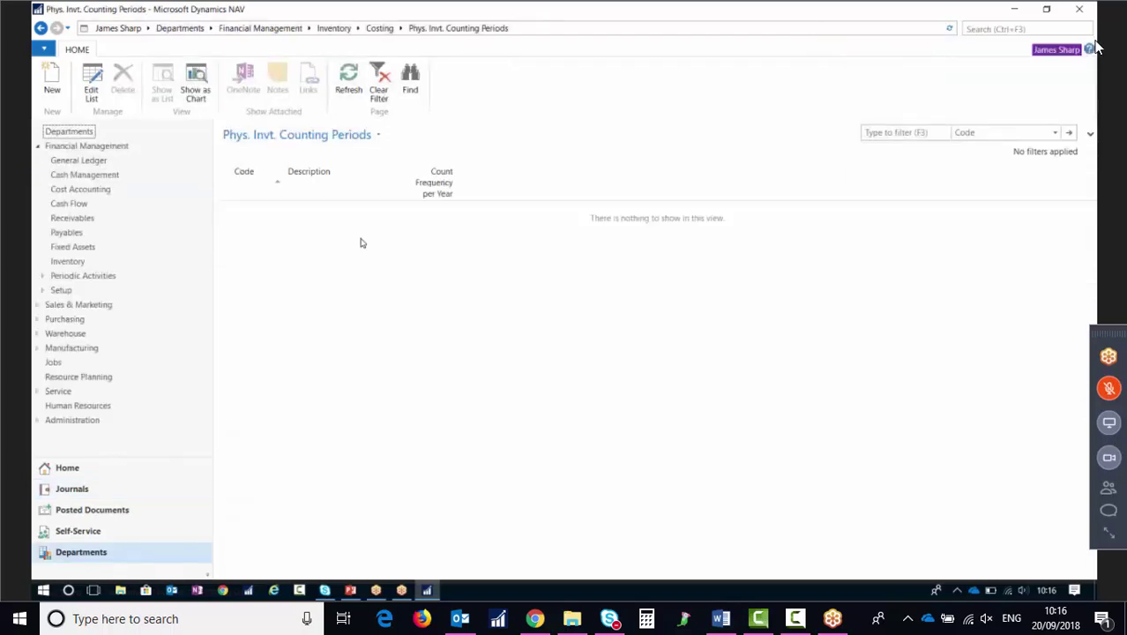
left_click(54, 84)
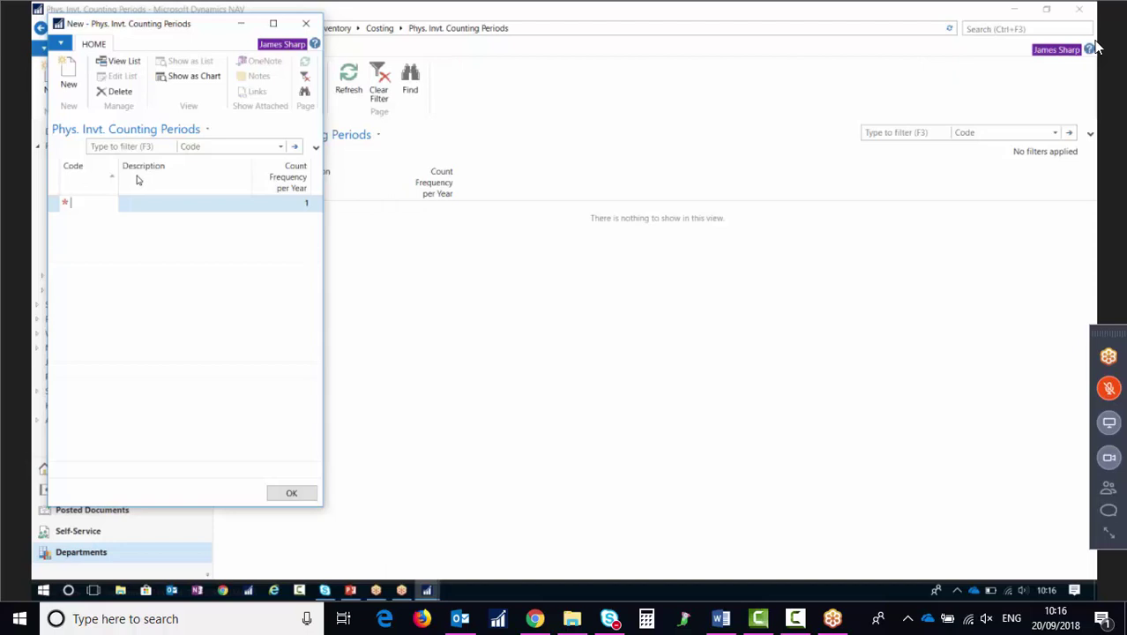
type("A")
key("Tab")
type("Hig")
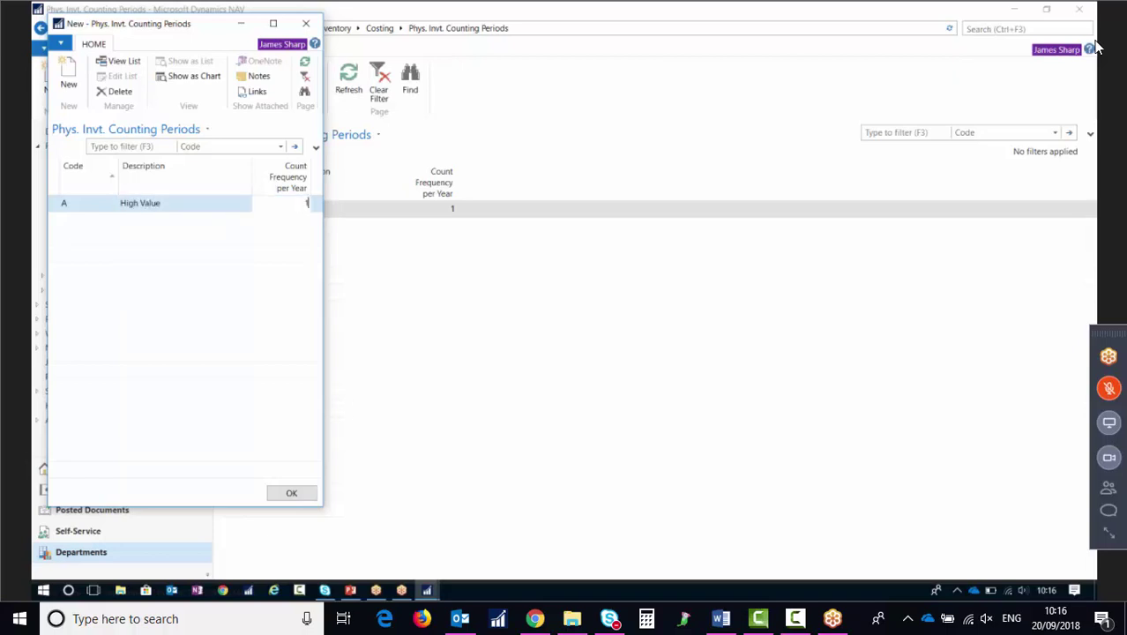
key("Return")
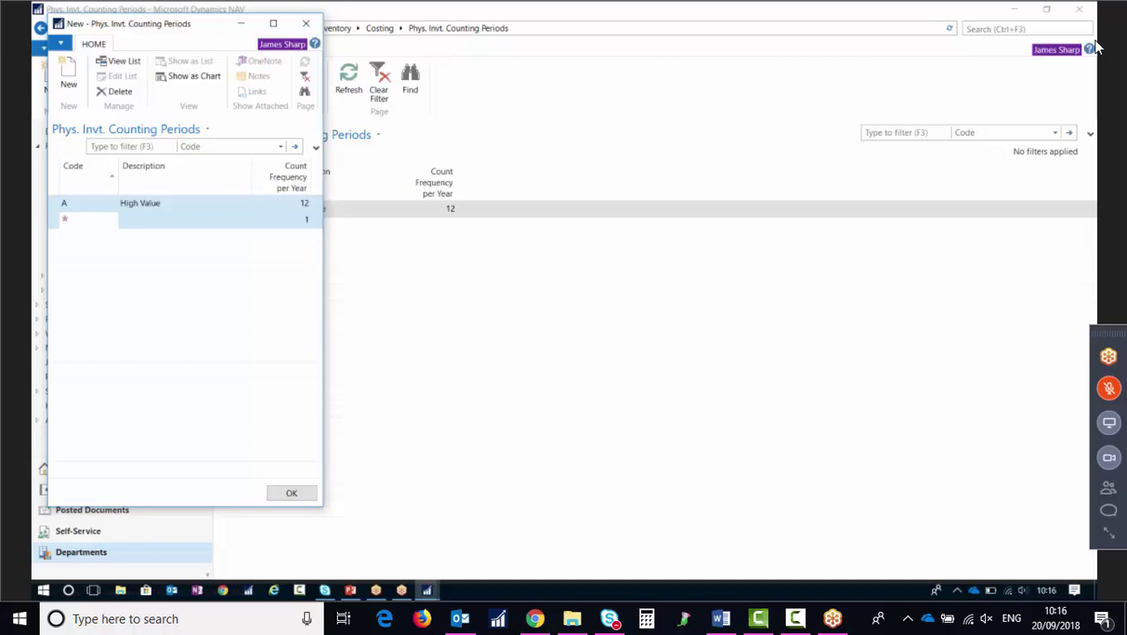
Step: Create counting period B described as Medium Value with a count frequency of 4 per year
key("Tab")
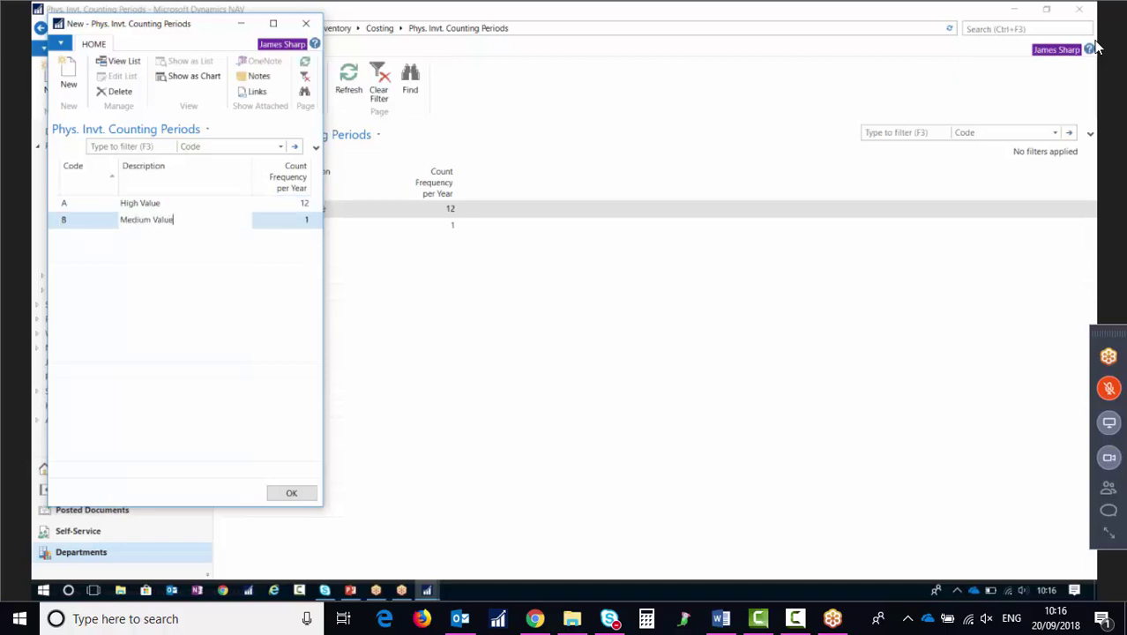
type("Medium Value")
key("Tab")
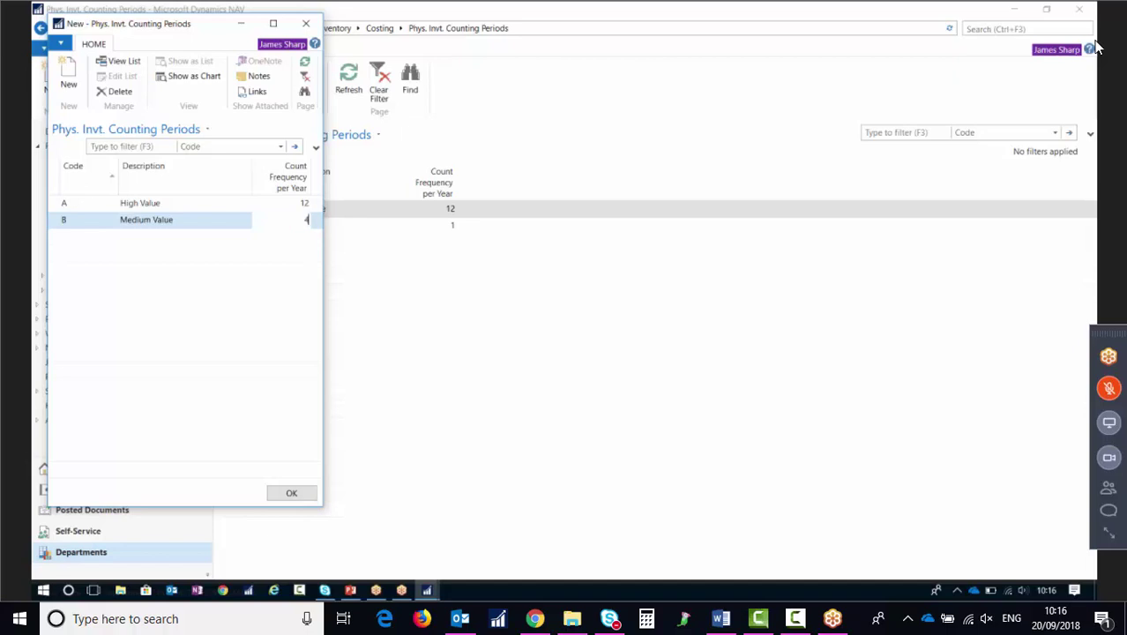
type("4")
key("Return")
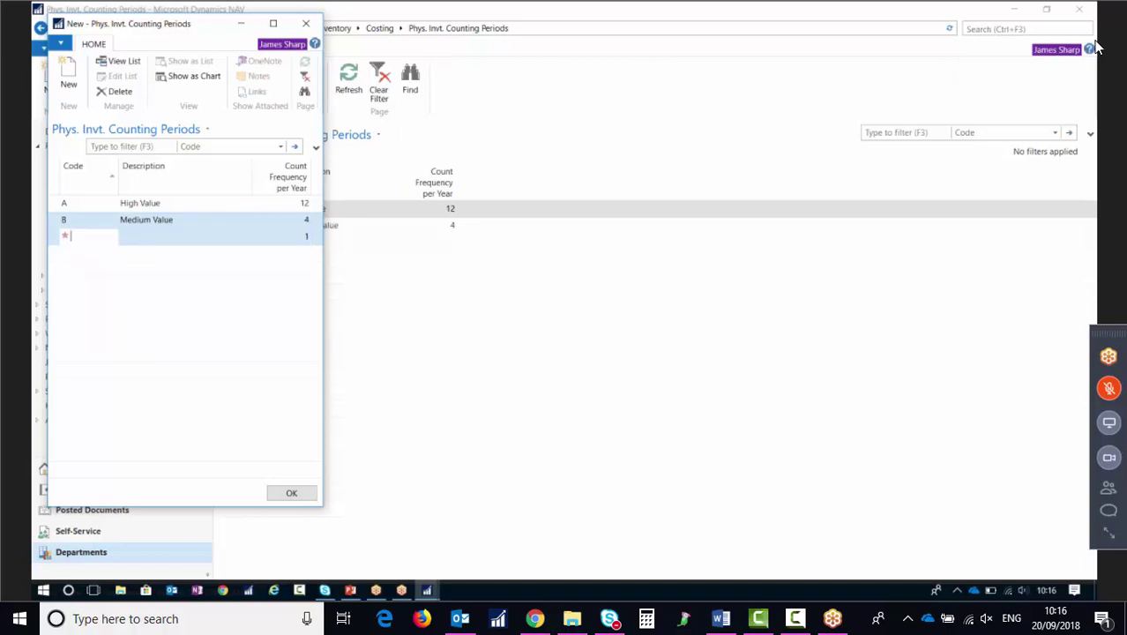
Step: Create counting period C described as Low Value, keep its count frequency of 1 per year, and close the new-period window
type("C")
key("Tab")
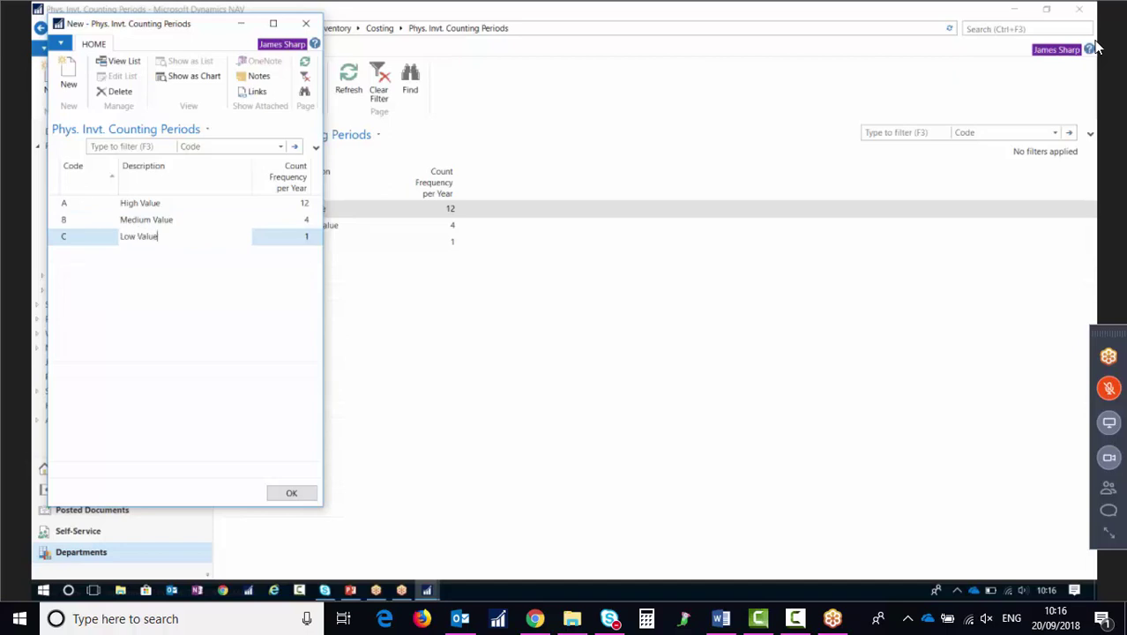
type("Low Value")
key("Tab")
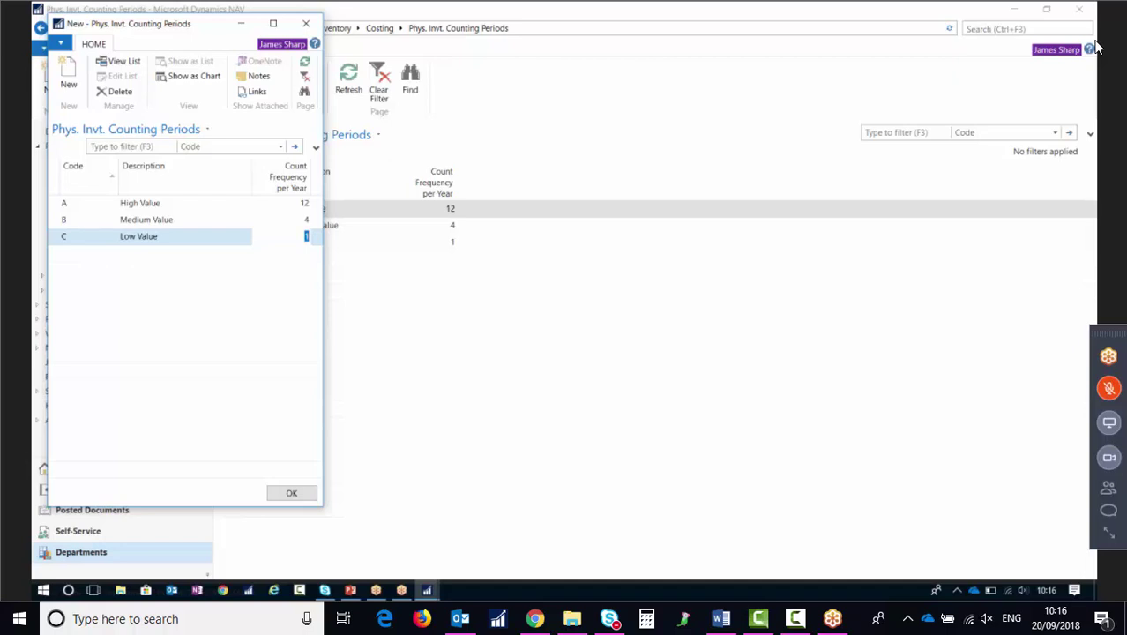
left_click(291, 493)
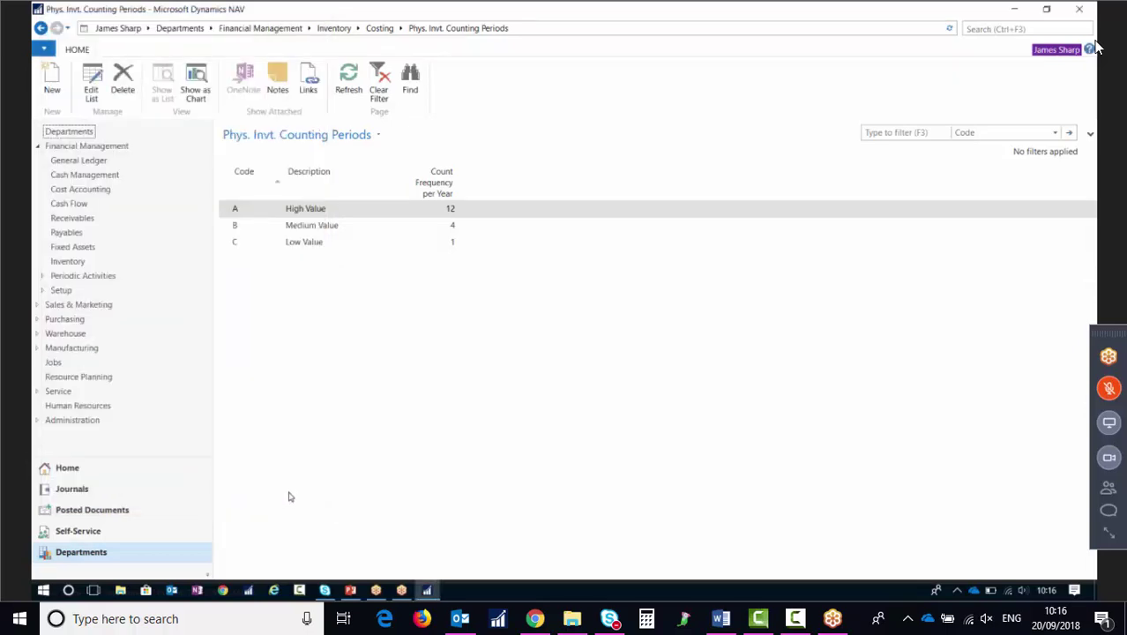
Step: Open the Items list and examine which keyboards, mice, headphones, snacks and MacBooks suit the low, medium and high value counting periods
left_click(1011, 27)
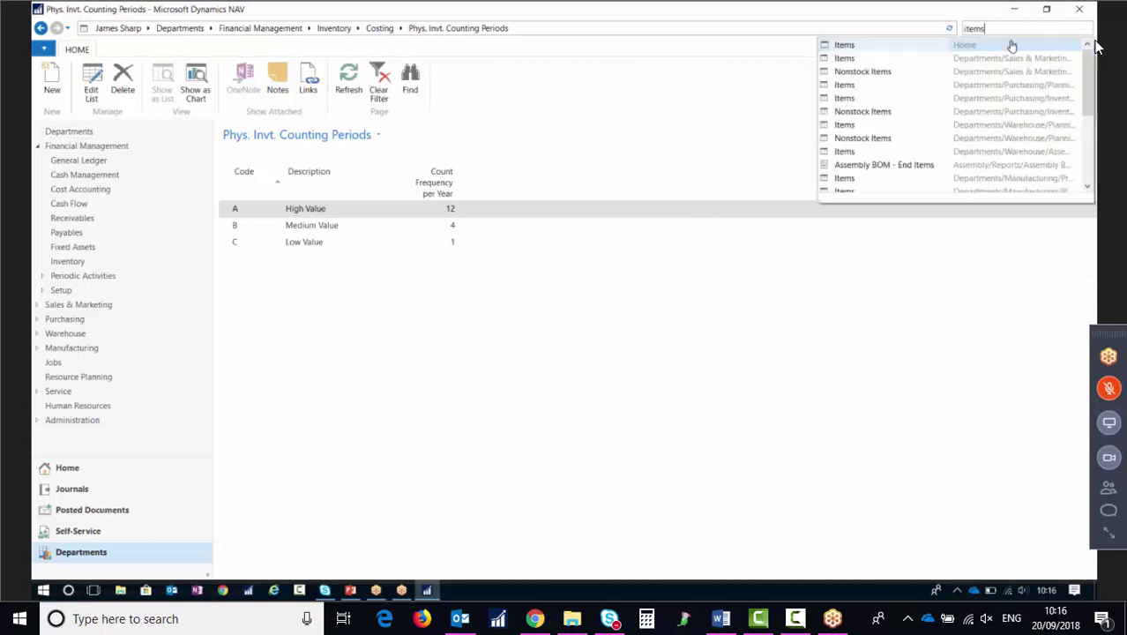
left_click(843, 56)
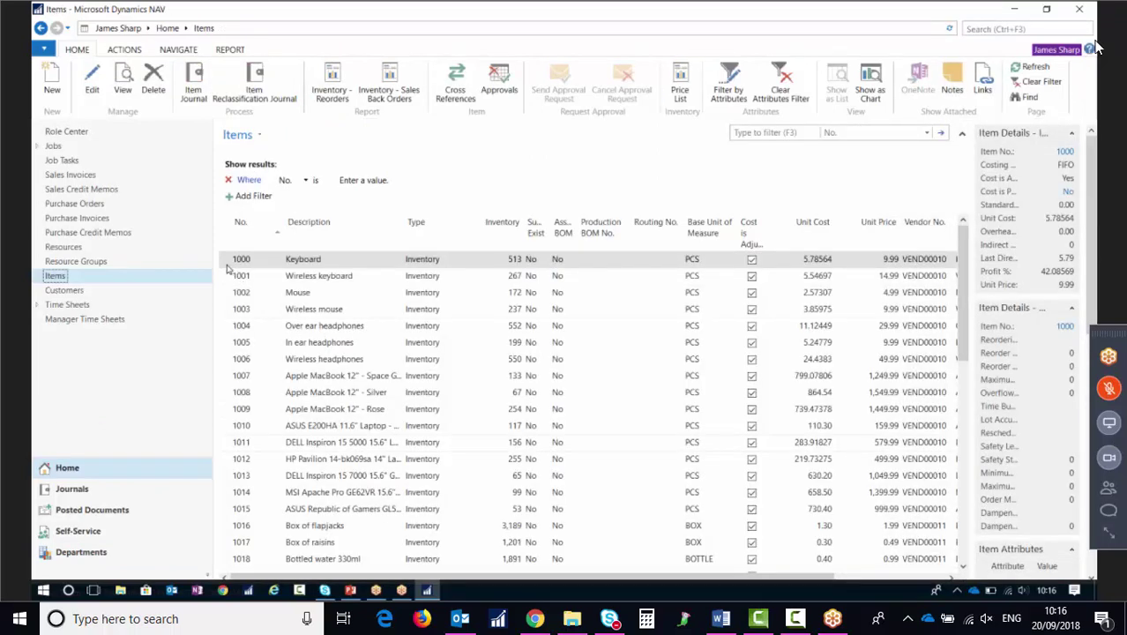
left_click_drag(227, 267, 234, 306)
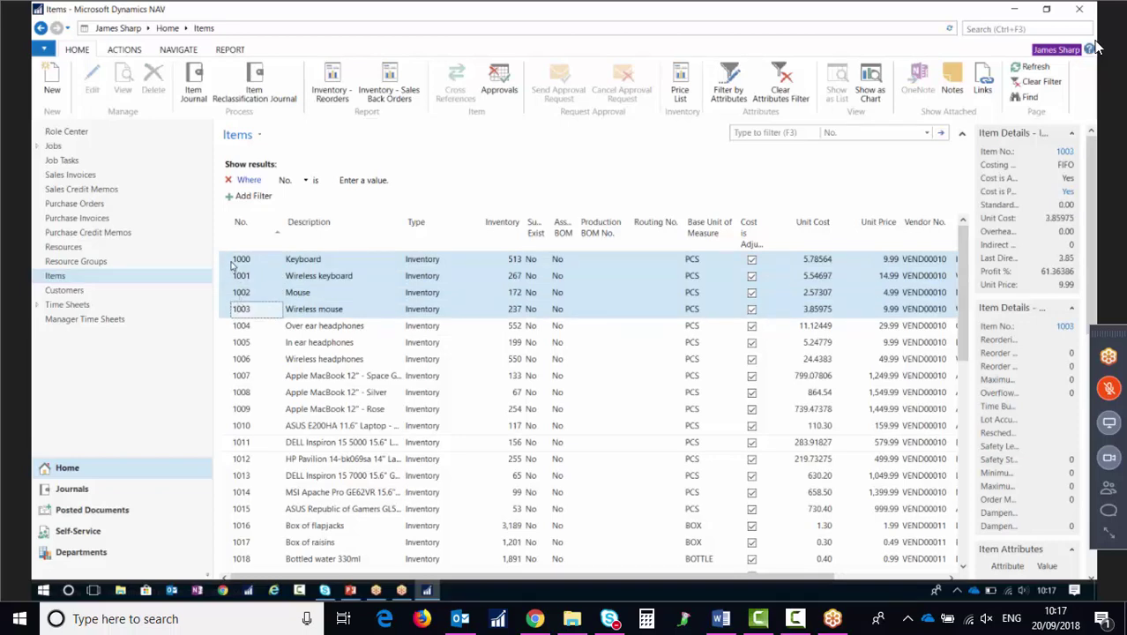
left_click_drag(238, 529, 231, 562)
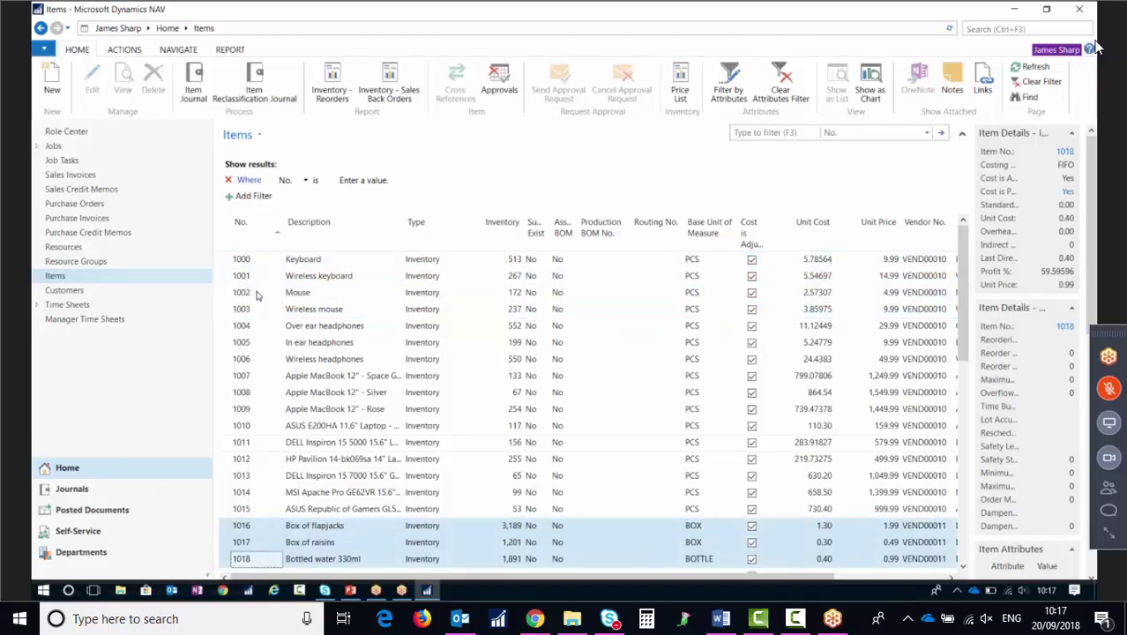
left_click_drag(233, 263, 227, 356)
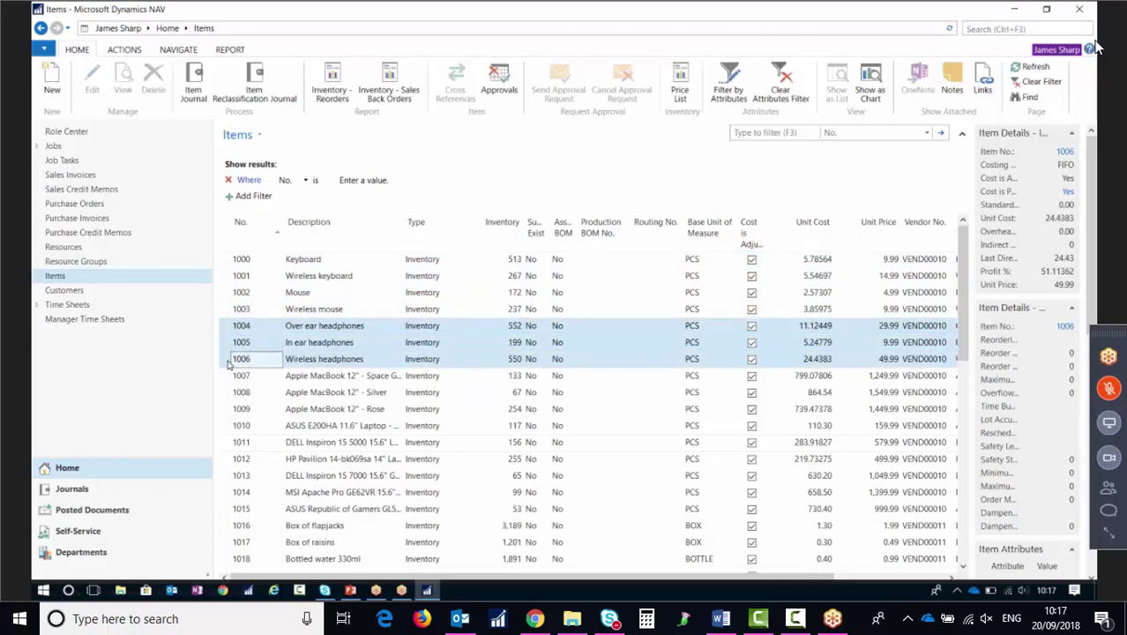
left_click(228, 377)
left_click(227, 403, "shift")
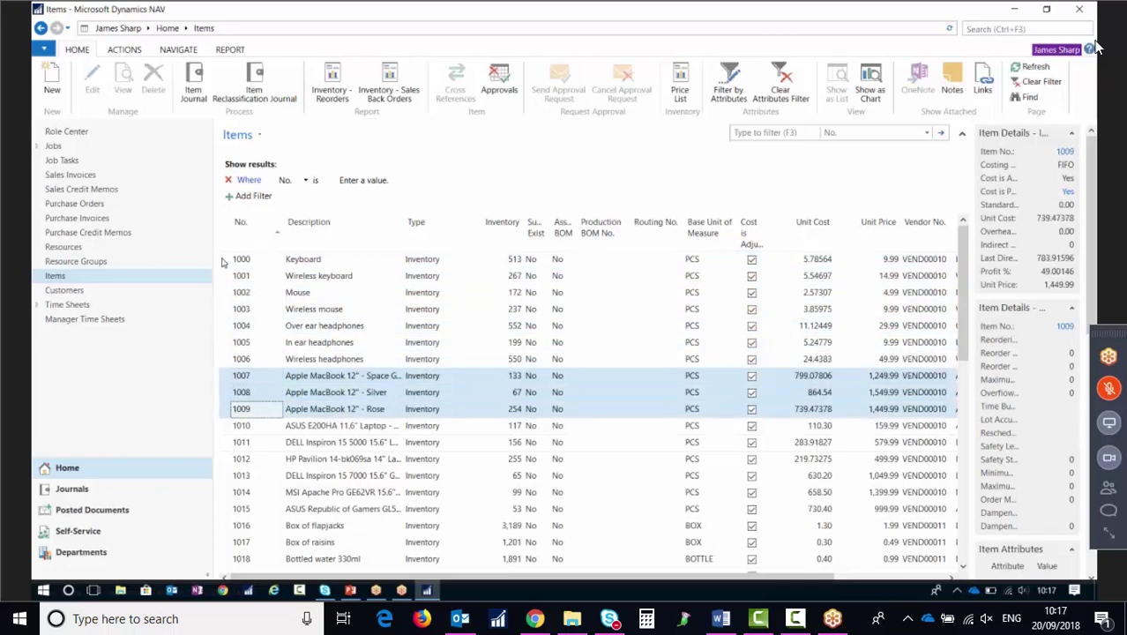
left_click_drag(223, 261, 226, 309)
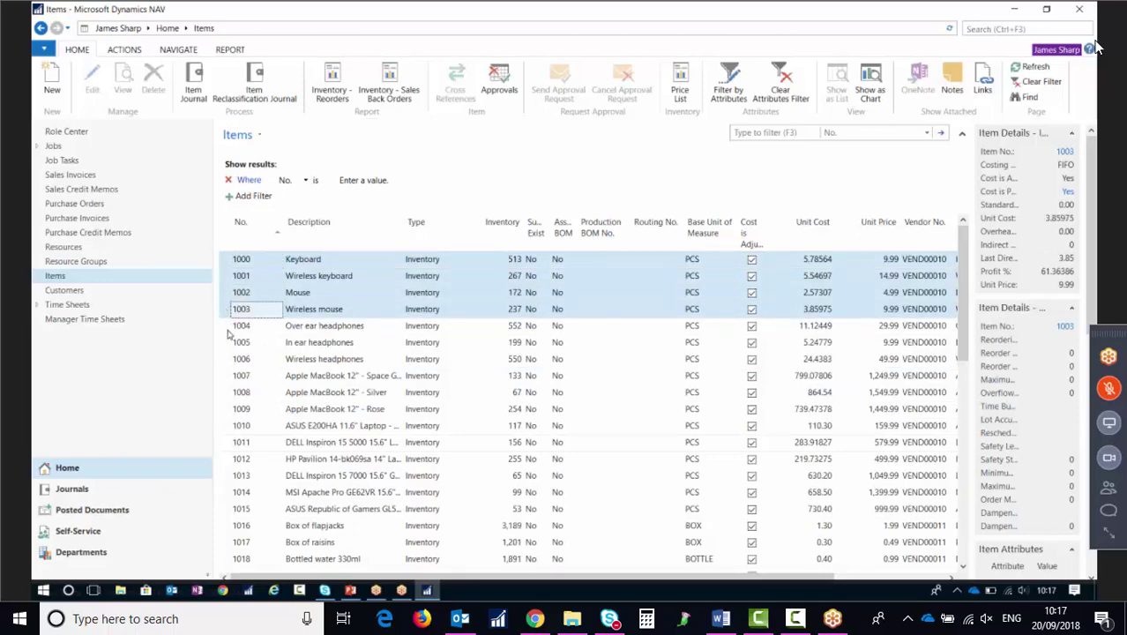
left_click_drag(227, 328, 230, 360)
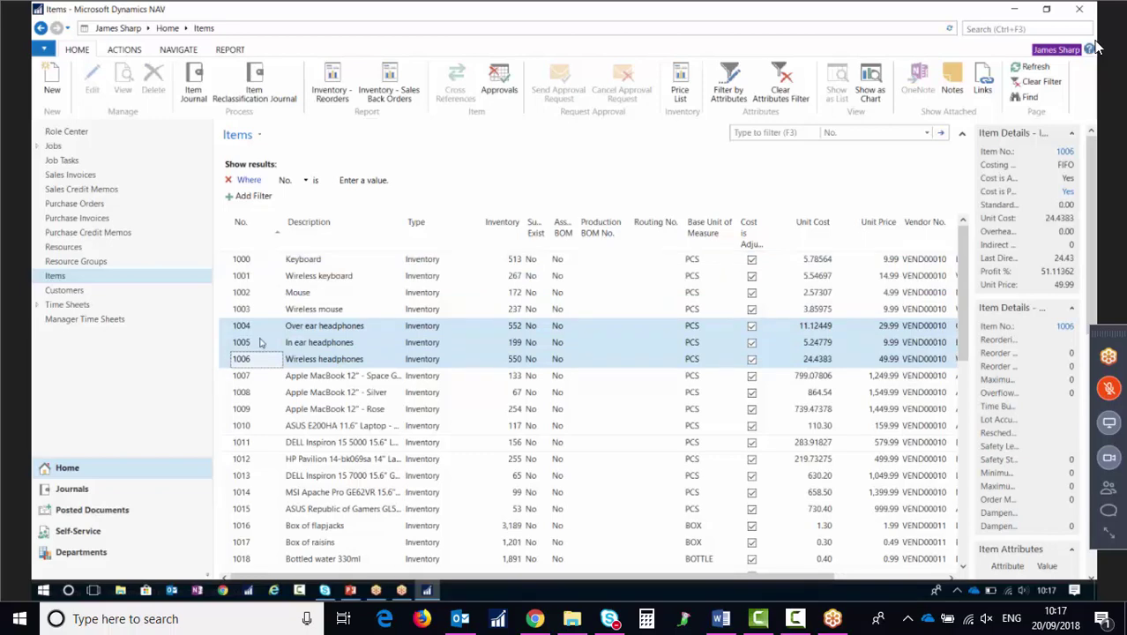
left_click(230, 377)
left_click_drag(230, 378, 232, 410)
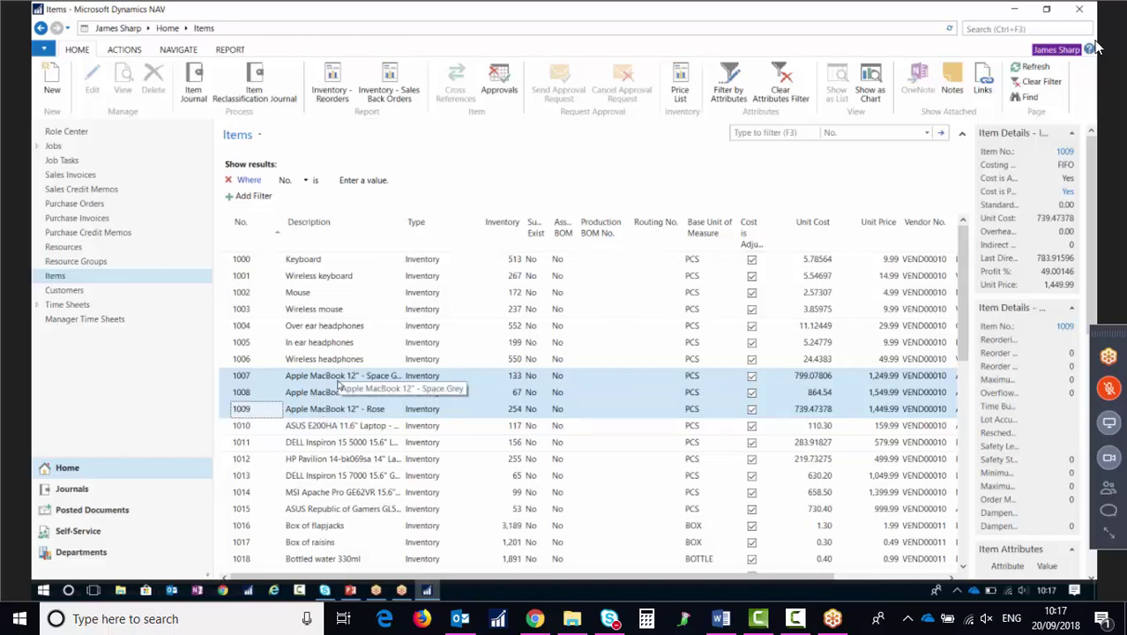
Step: Set the Phys Invt Counting Period Code of item 1000 Keyboard to C and accept the calculation of its next counting dates
left_click(227, 261)
left_click(123, 79)
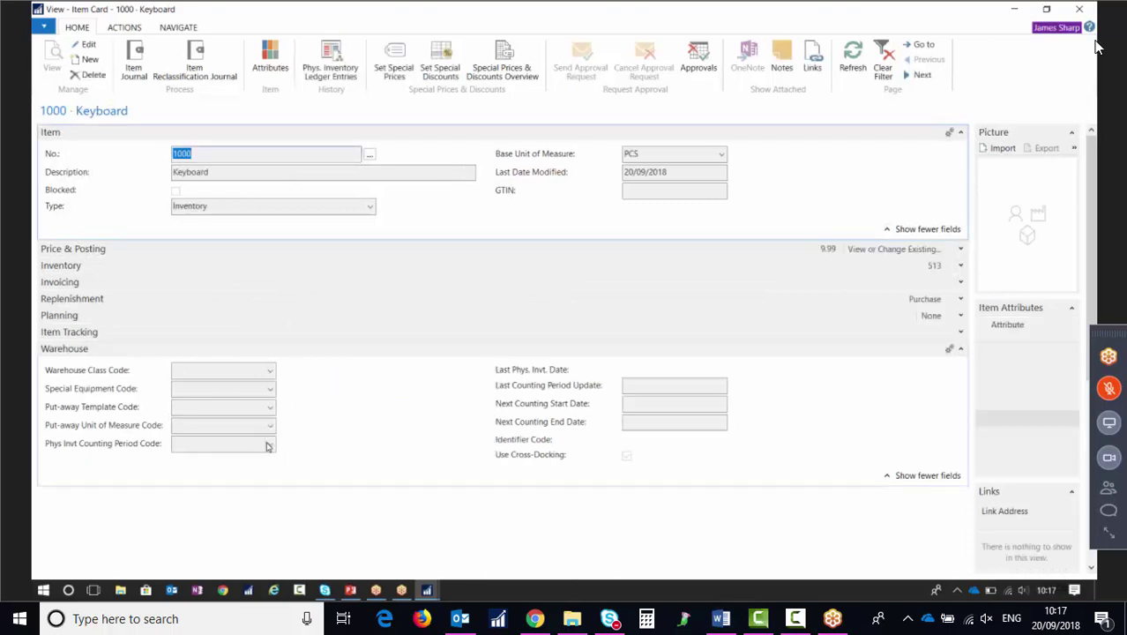
left_click(86, 45)
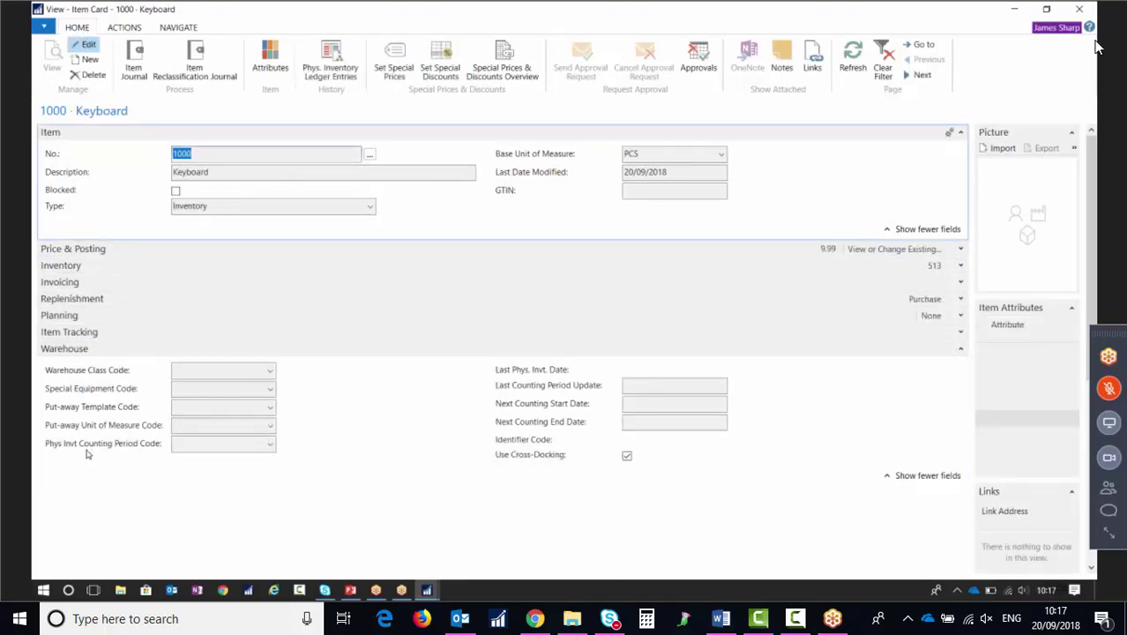
left_click(269, 443)
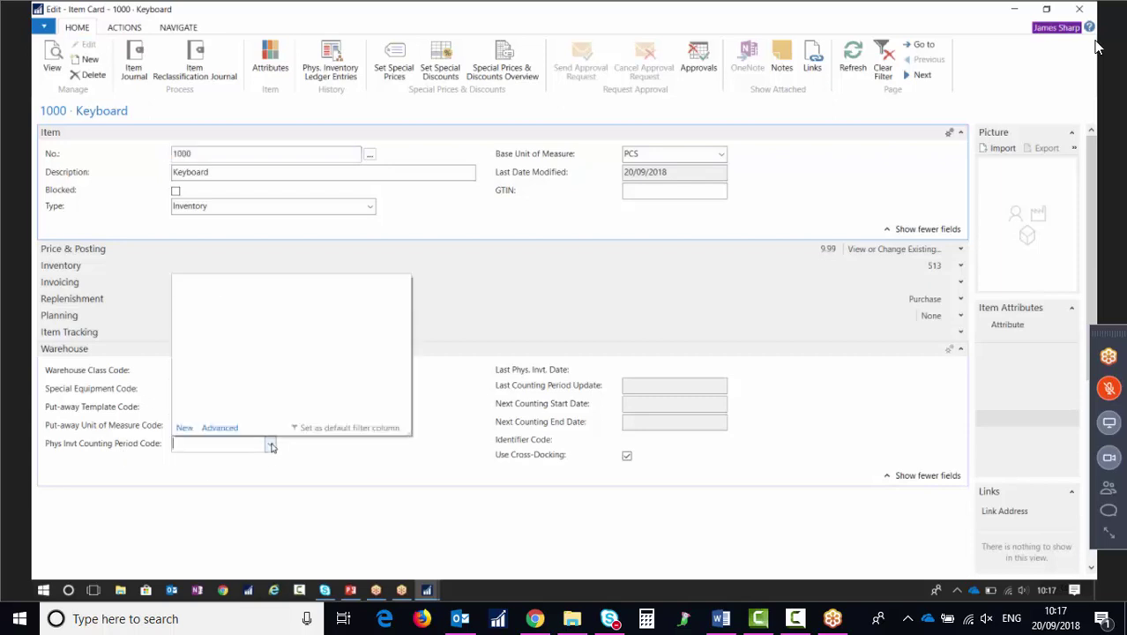
left_click(209, 355)
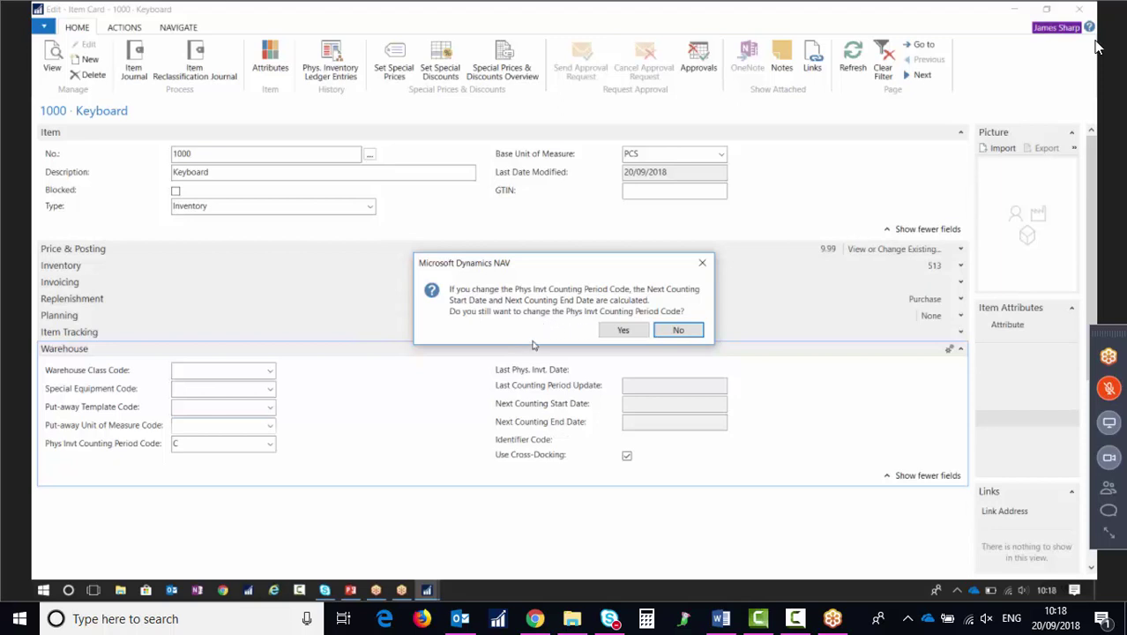
left_click(617, 331)
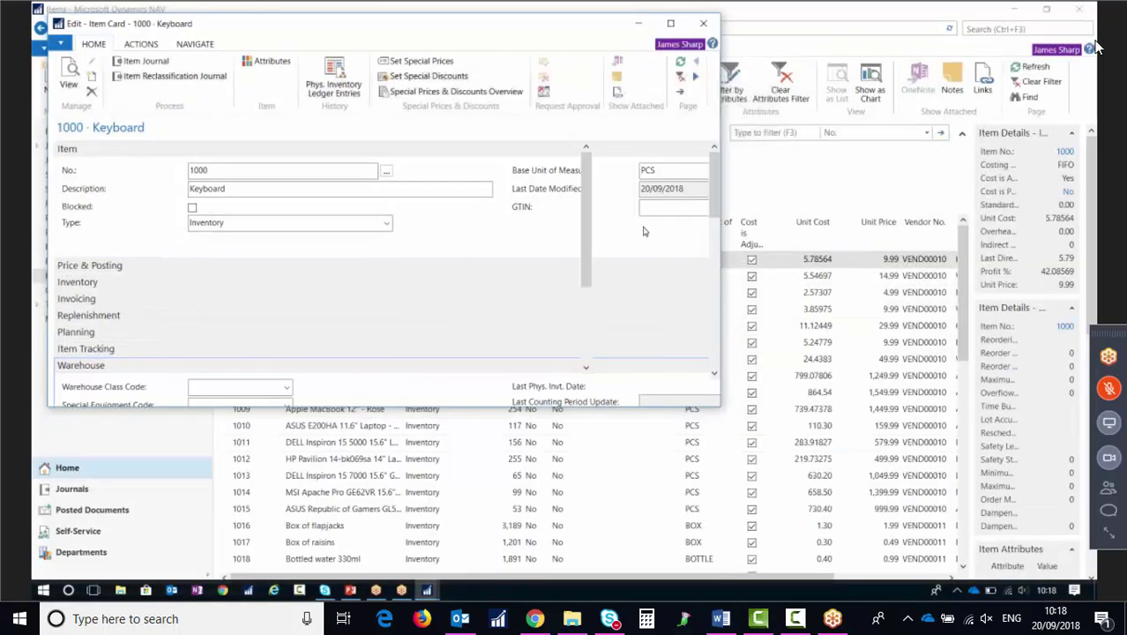
double_click(658, 9)
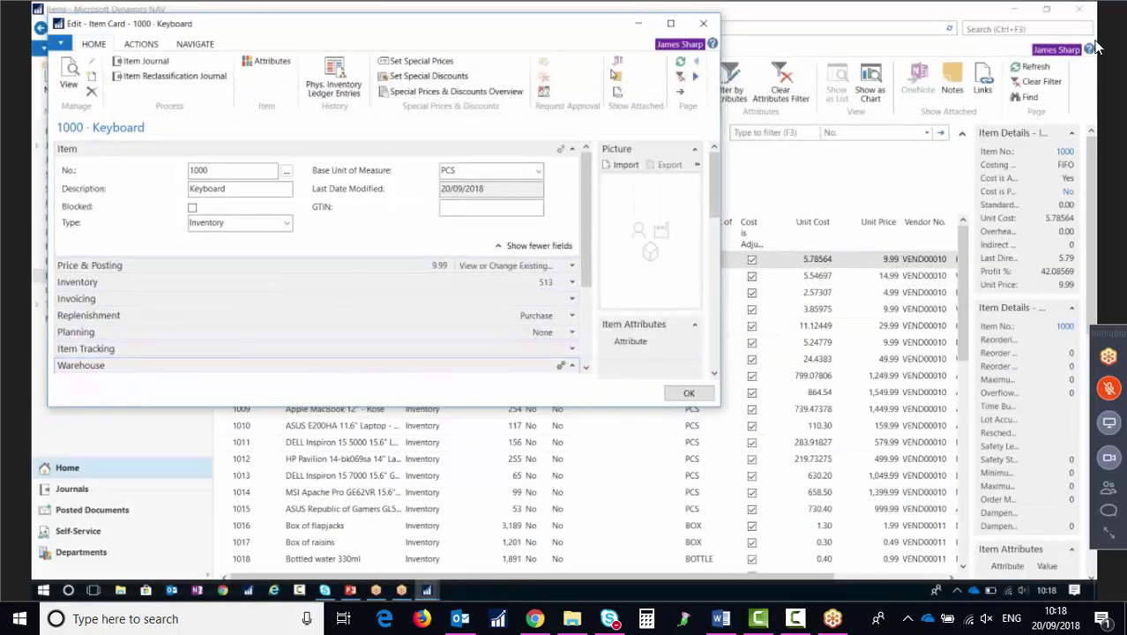
left_click(637, 24)
left_click(44, 48)
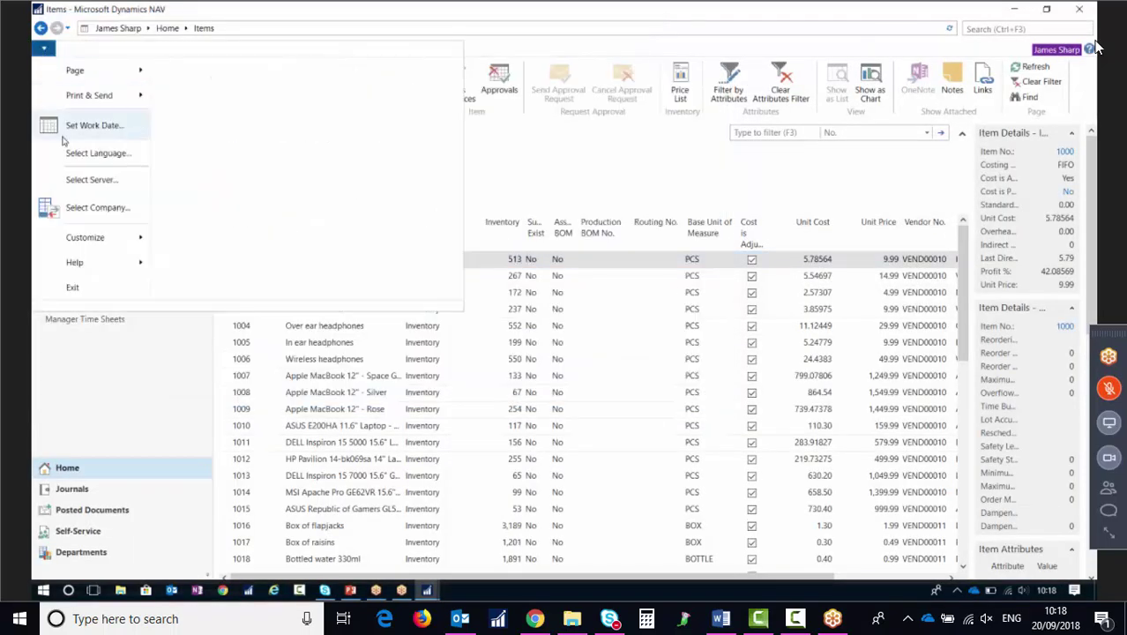
left_click(81, 126)
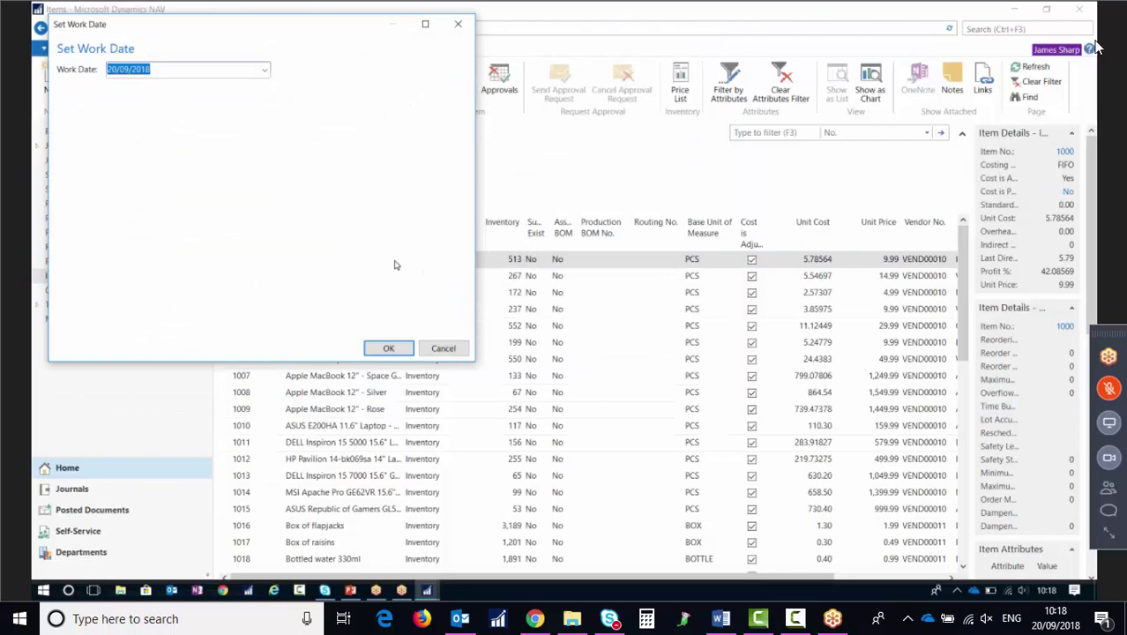
left_click(465, 347)
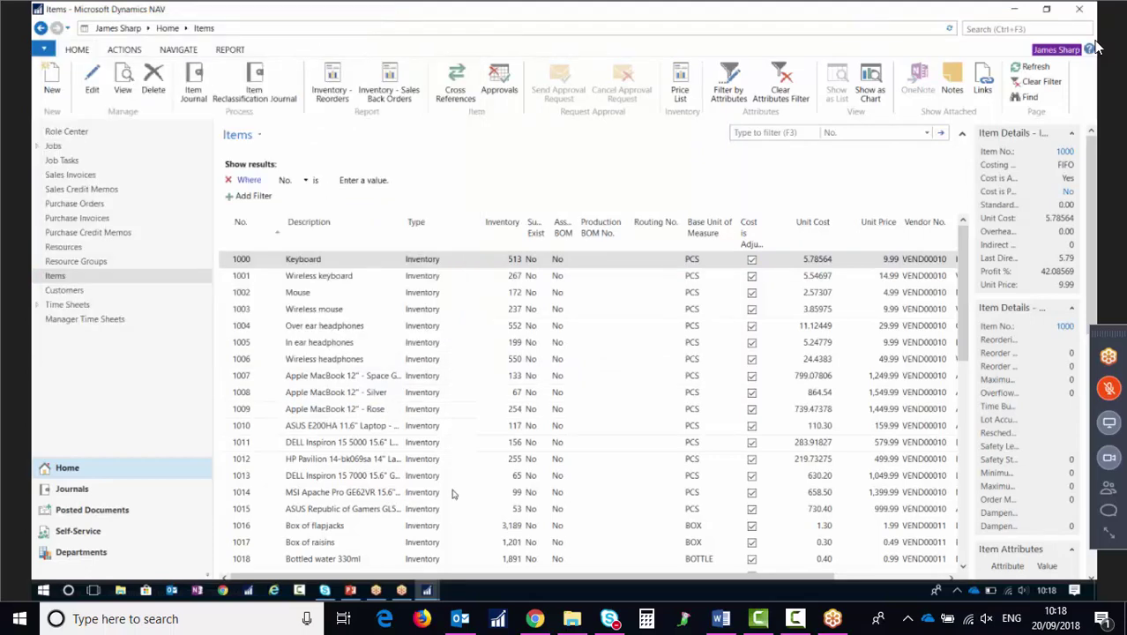
mouse_move(426, 590)
left_click(507, 529)
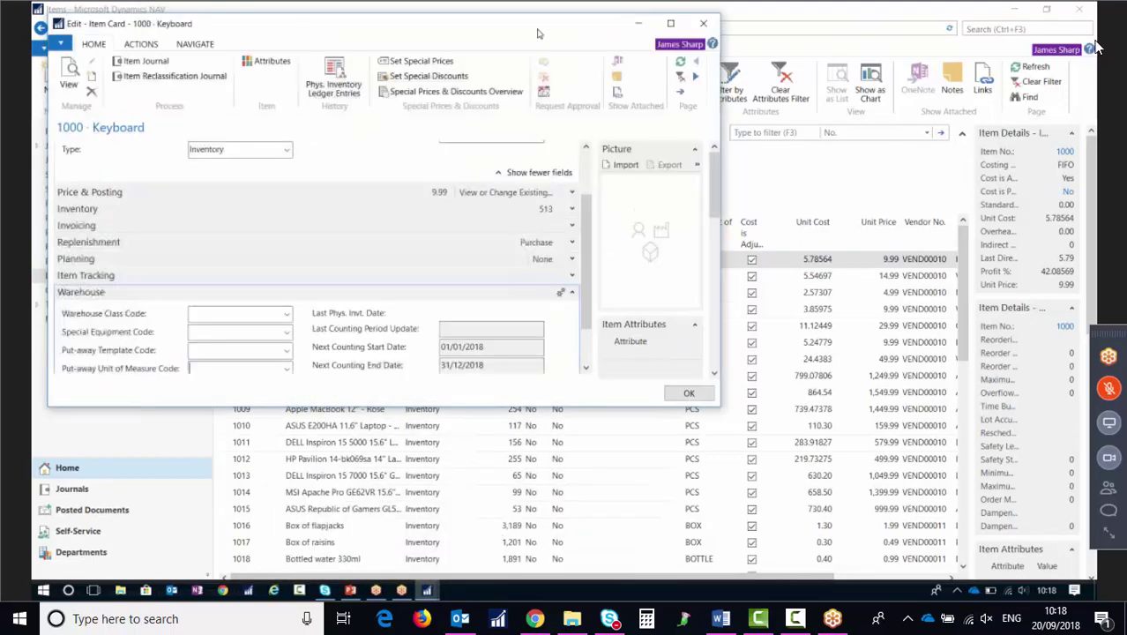
Step: Close the Keyboard item card and set the work date to 01/01/2018
left_click(703, 23)
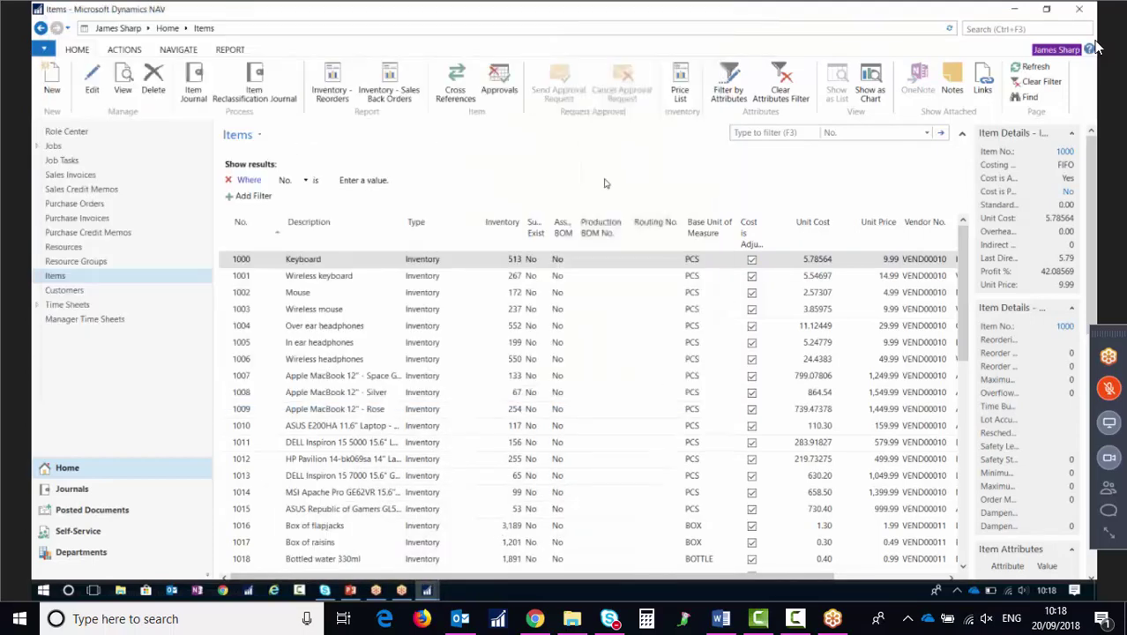
left_click(43, 49)
left_click(83, 123)
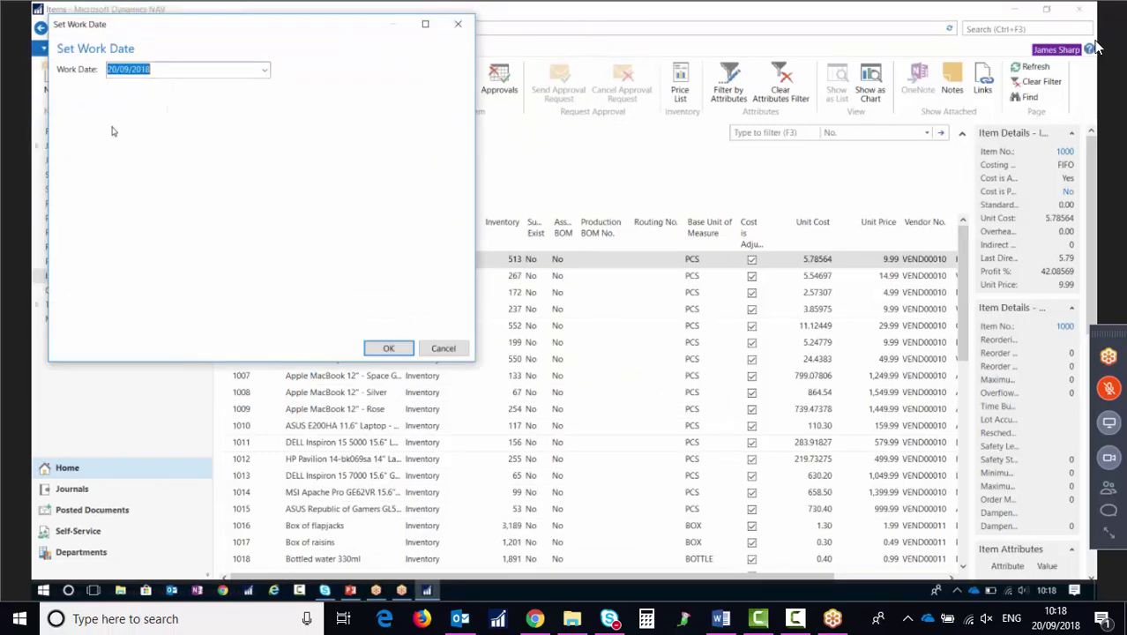
left_click(263, 70)
scroll(180, 152, "up", 9)
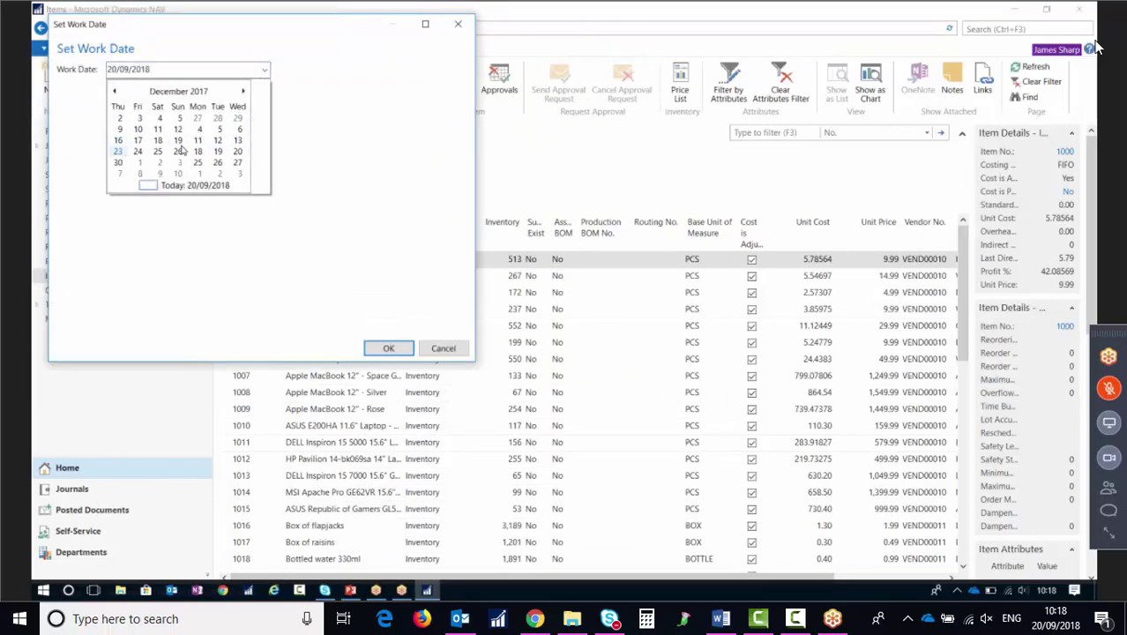
scroll(181, 152, "down", 1)
left_click(129, 133)
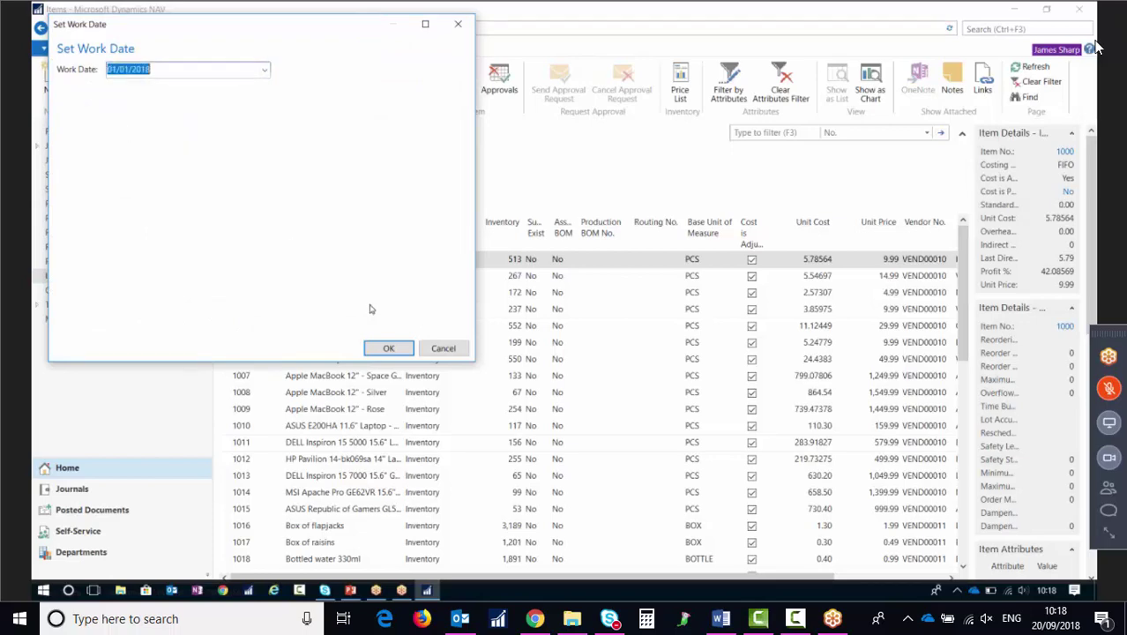
left_click(388, 347)
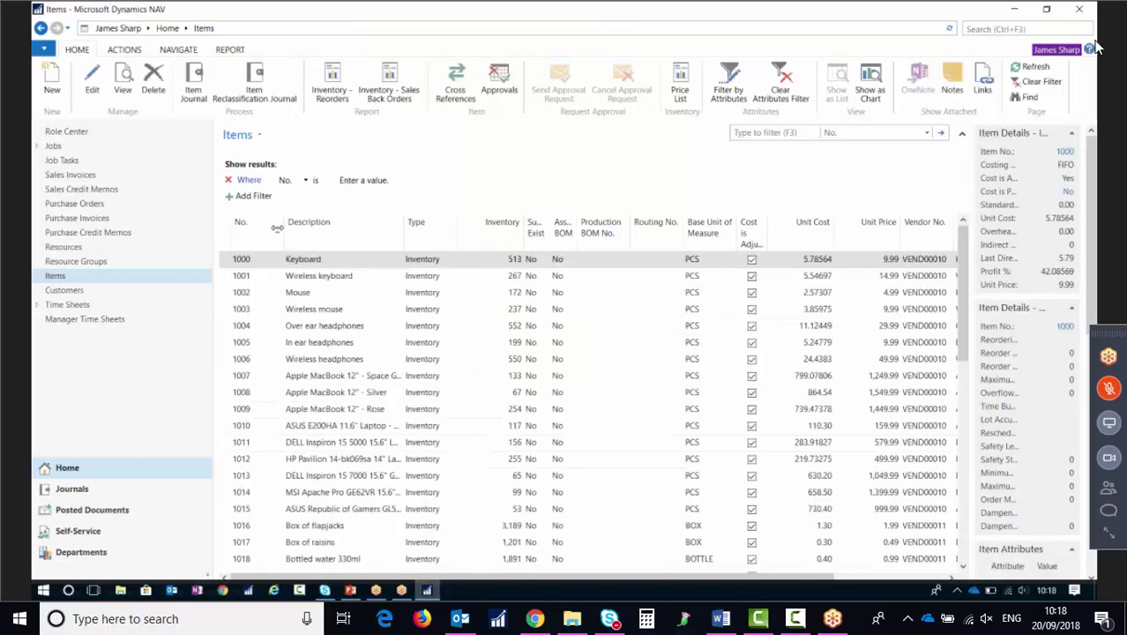
Step: Reopen the item card of 1000 Keyboard and check its next counting start and end dates against counting period C
left_click(91, 82)
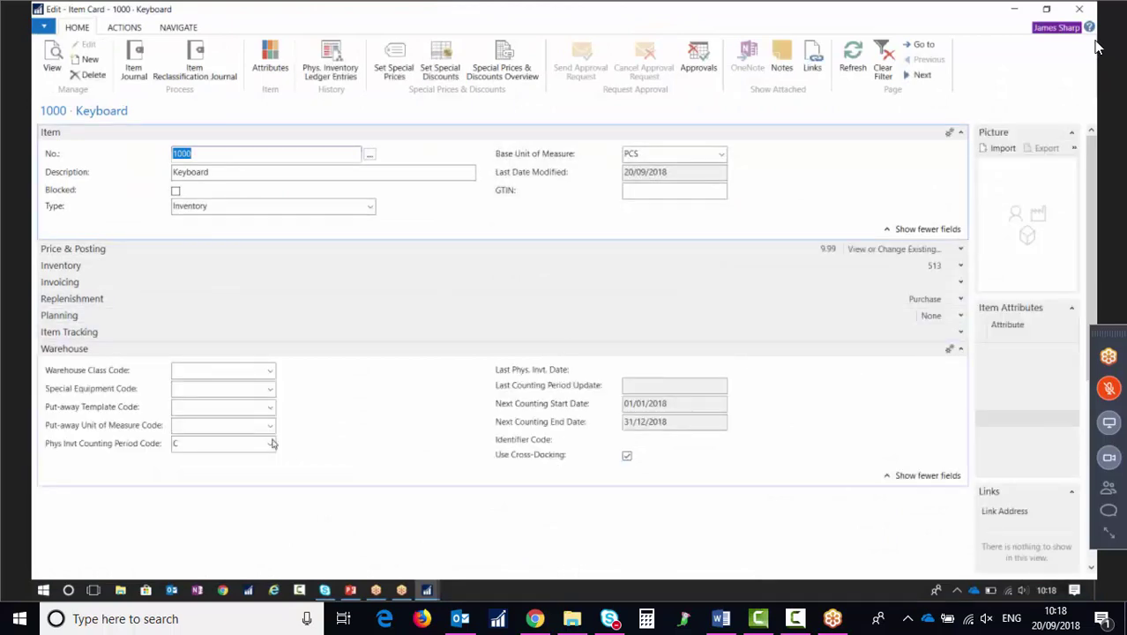
left_click(254, 444)
key("Tab")
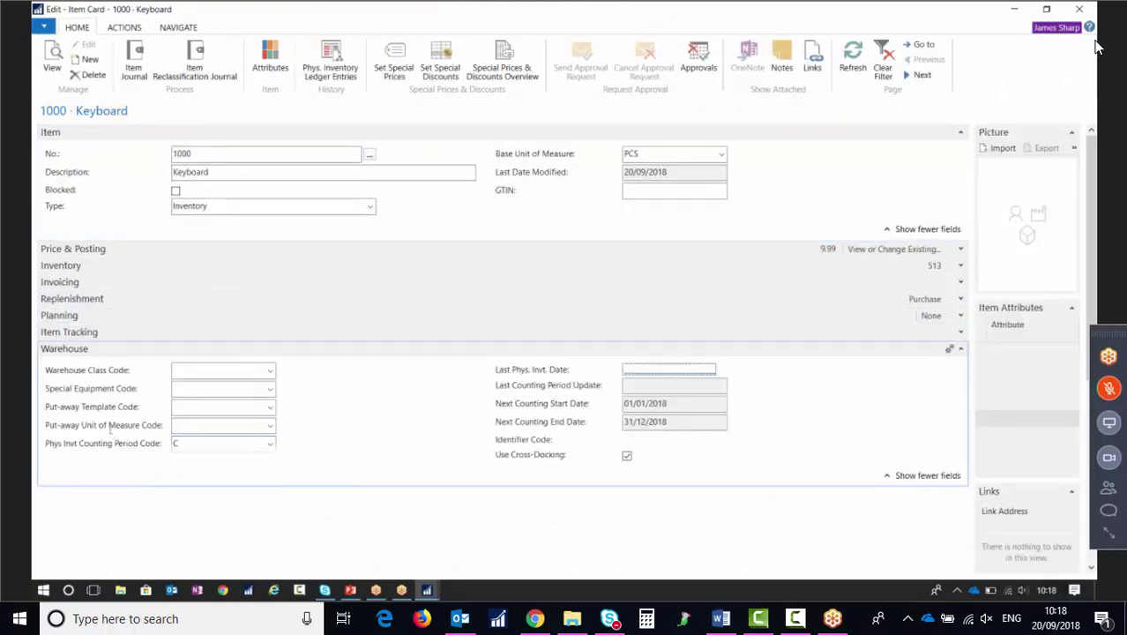
left_click(672, 403)
key("Tab")
key("shift+Tab")
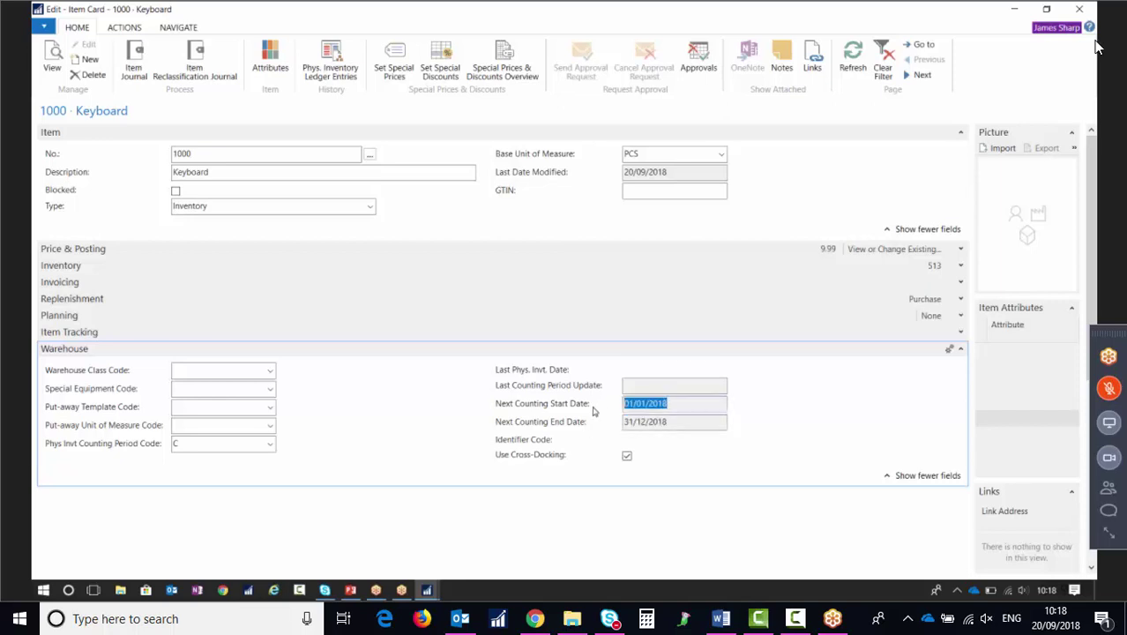
left_click(670, 423)
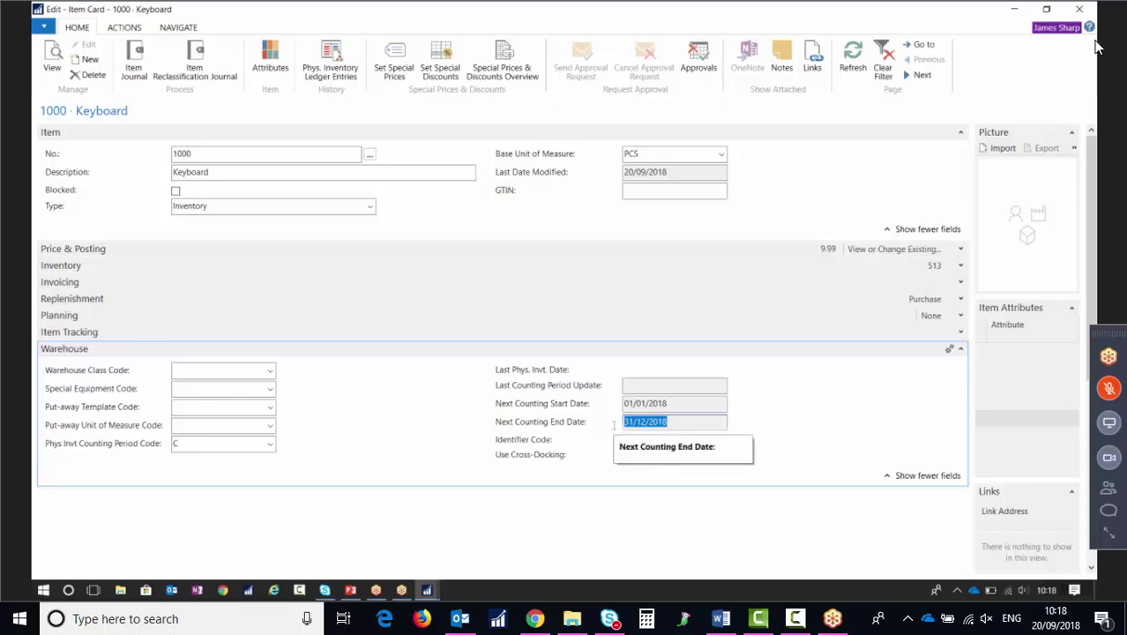
left_click(672, 405)
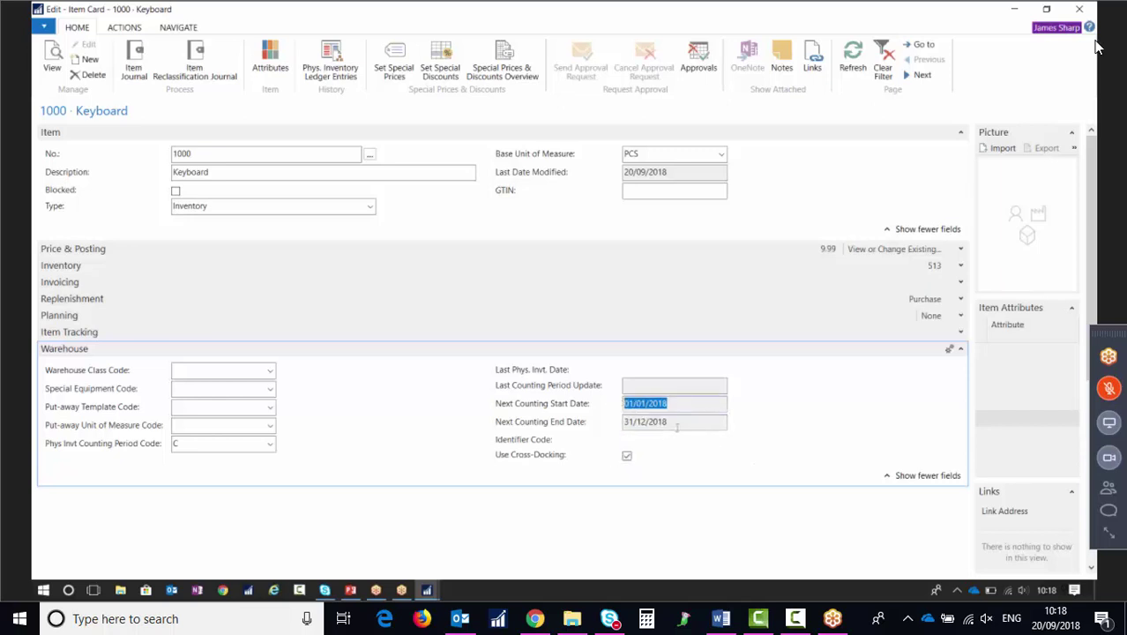
Step: Move on to item 1001 Wireless keyboard and set its Phys Invt Counting Period Code to C, accepting the calculation of the counting dates
left_click(556, 420)
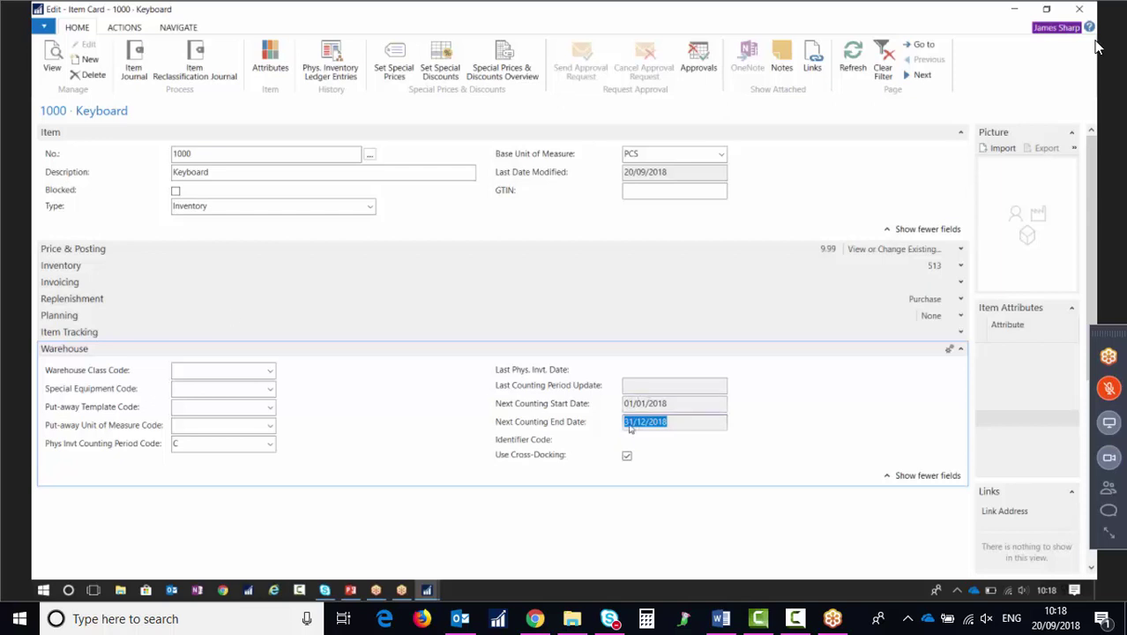
left_click(918, 74)
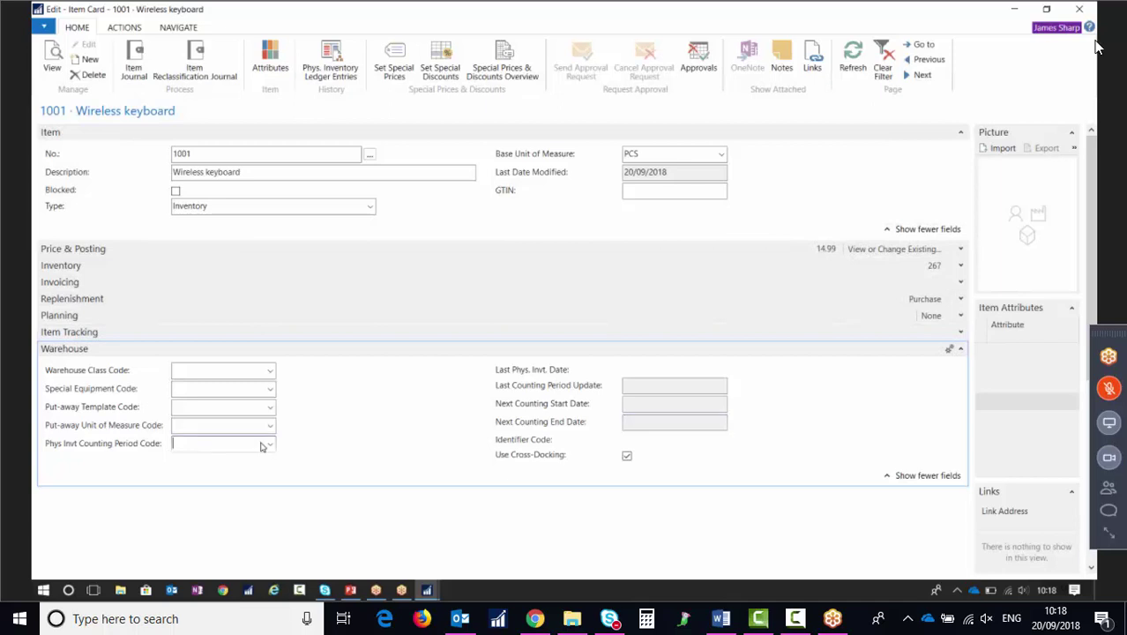
left_click(270, 443)
left_click(208, 355)
left_click(618, 330)
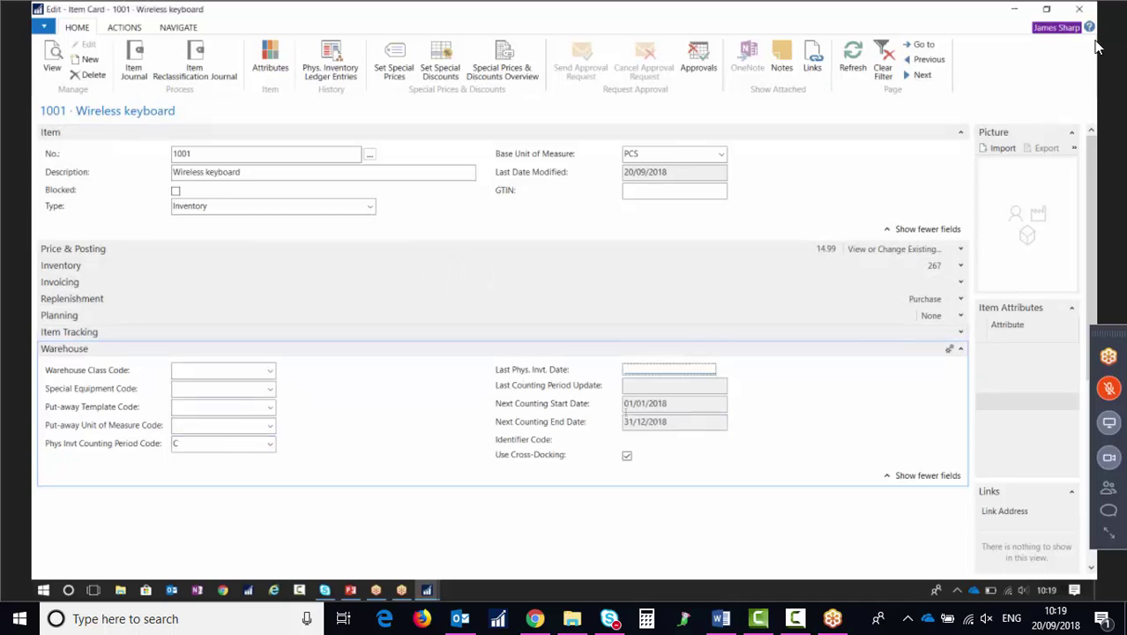
Step: Set the Phys Invt Counting Period Code of item 1002 Mouse to C and accept the calculation of its counting dates
left_click(936, 79)
left_click(202, 442)
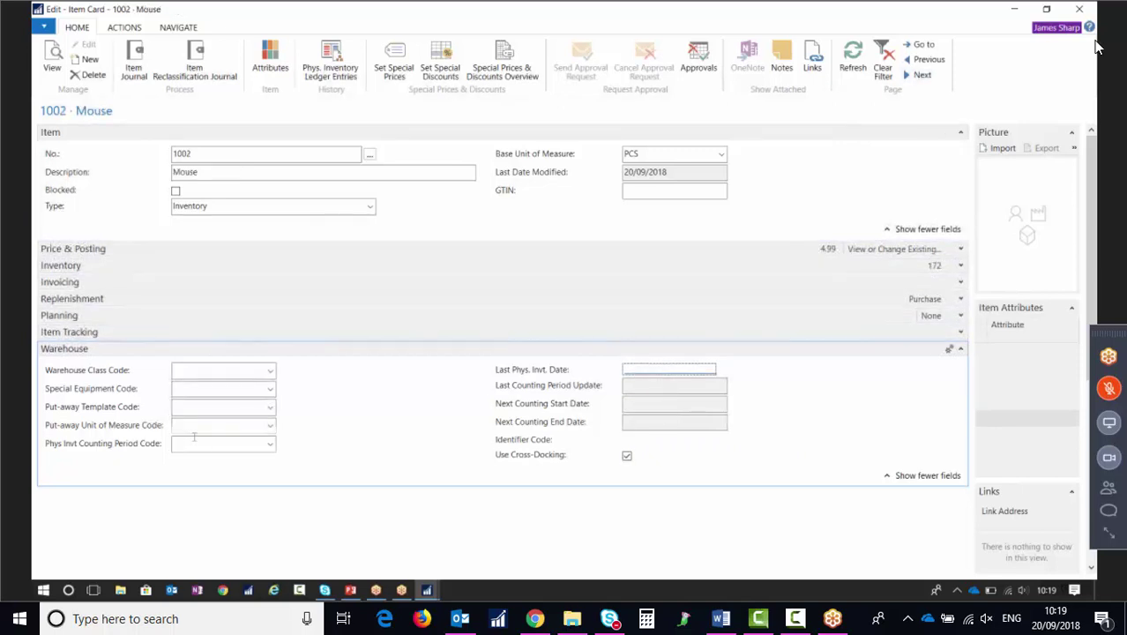
type("C")
key("Tab")
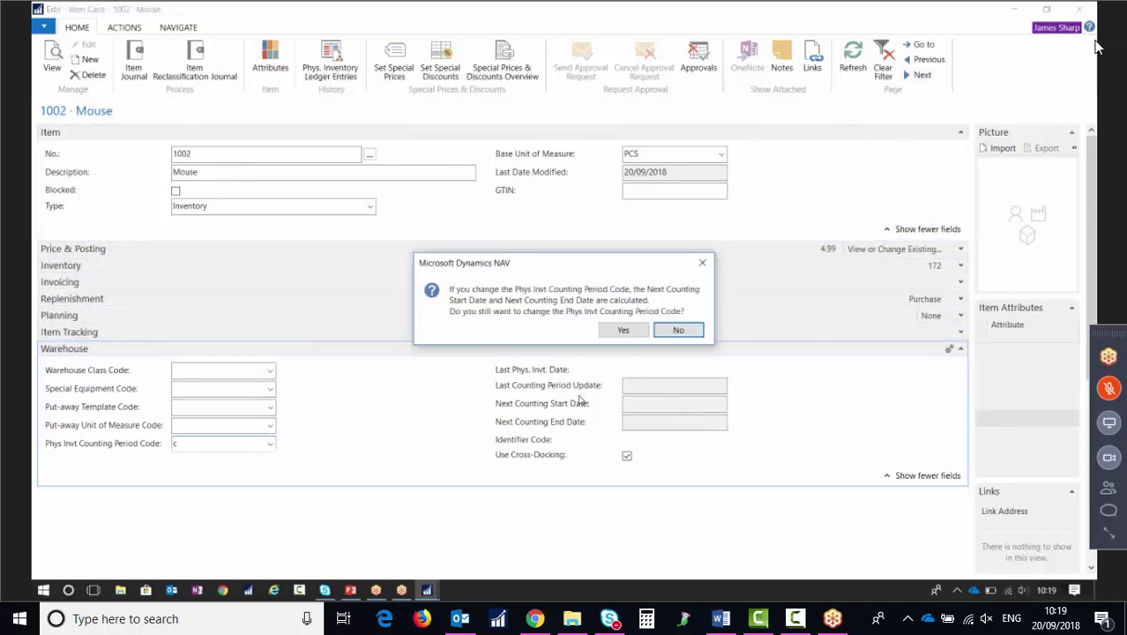
left_click(618, 329)
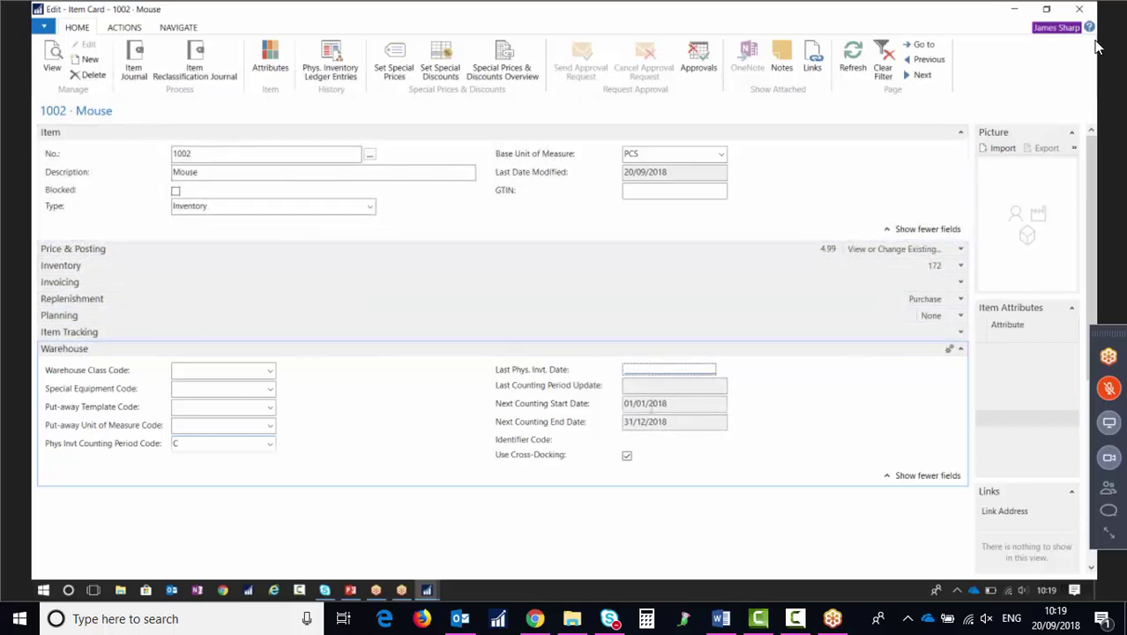
Step: Set the Phys Invt Counting Period Code of item 1003 Wireless mouse to C and accept the date calculation
left_click(920, 74)
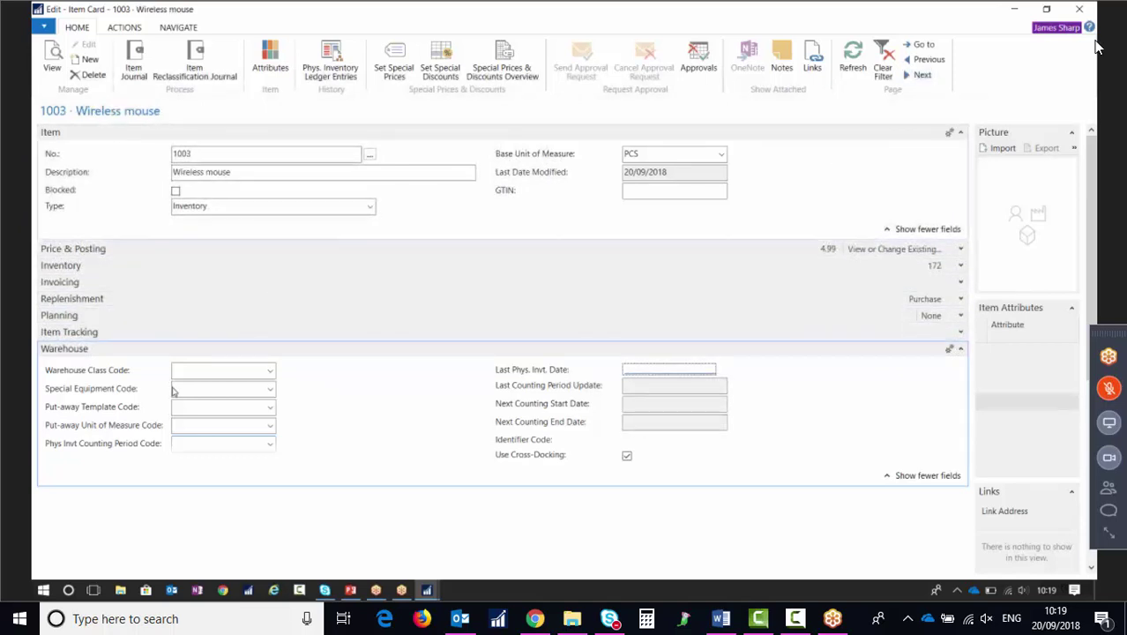
left_click(270, 445)
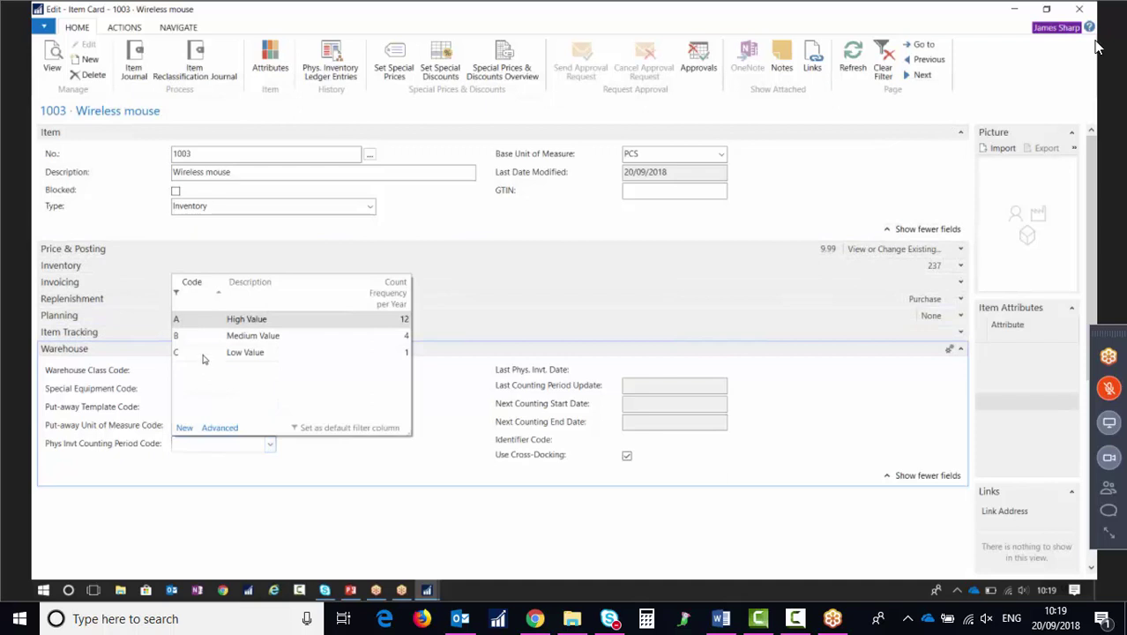
left_click(210, 353)
left_click(620, 330)
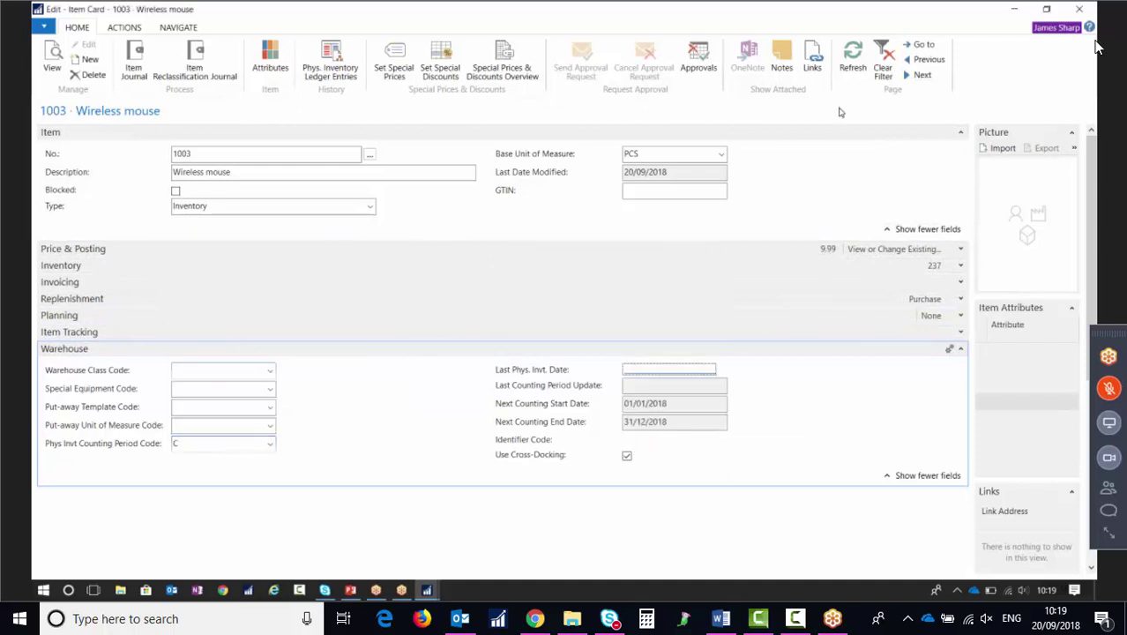
Step: Set the Phys Invt Counting Period Code of item 1004 Over ear headphones to B and accept the date calculation
left_click(908, 76)
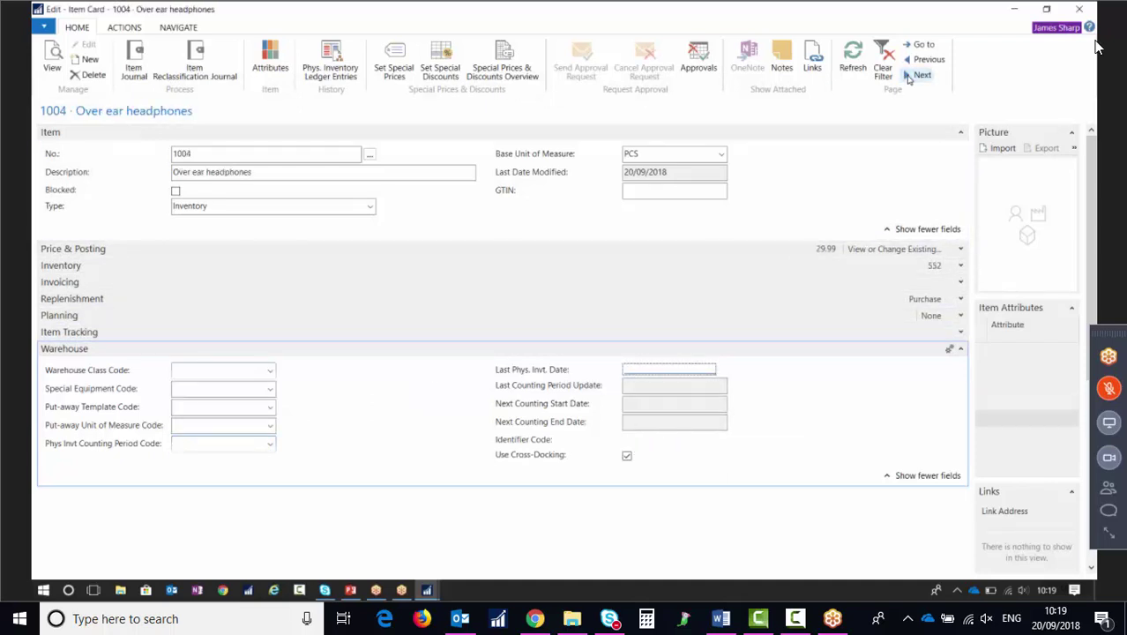
left_click(262, 442)
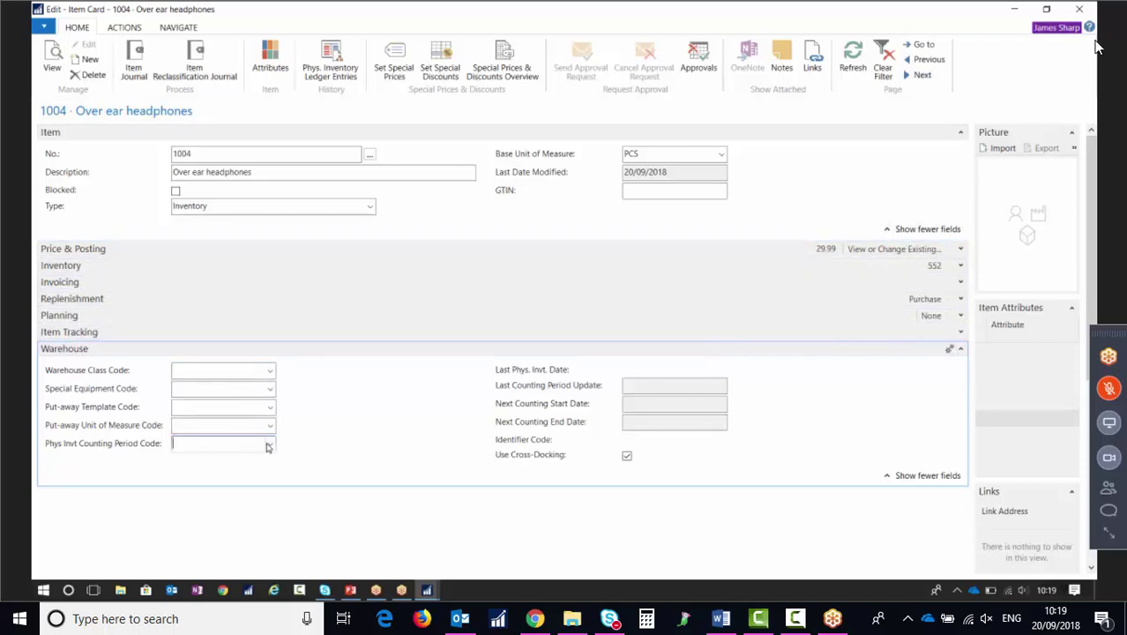
left_click(268, 445)
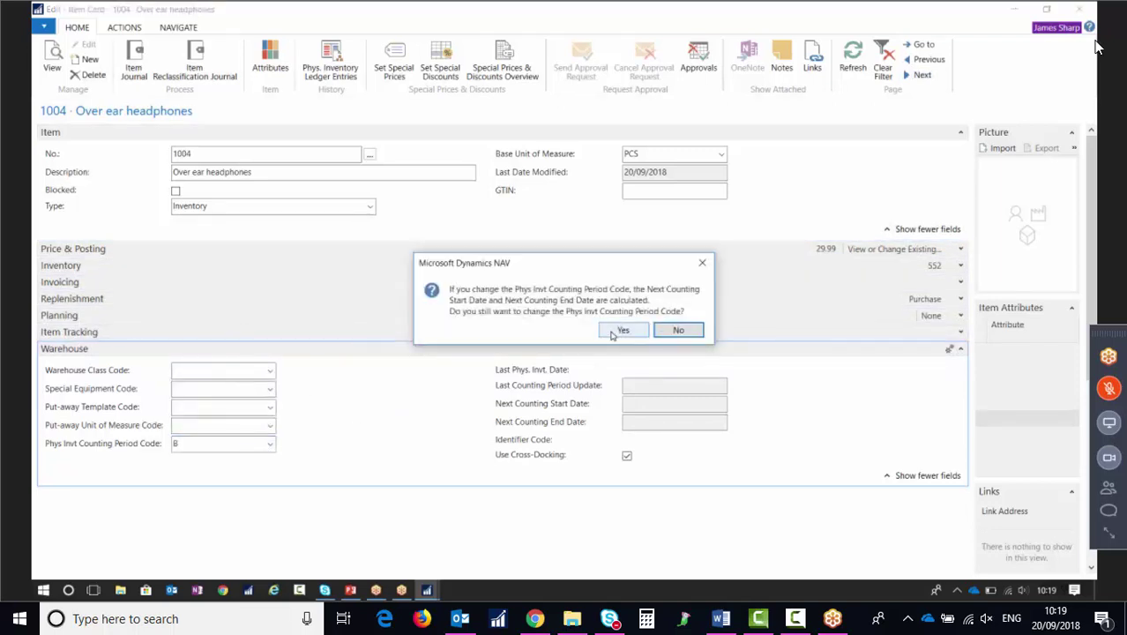
left_click(616, 331)
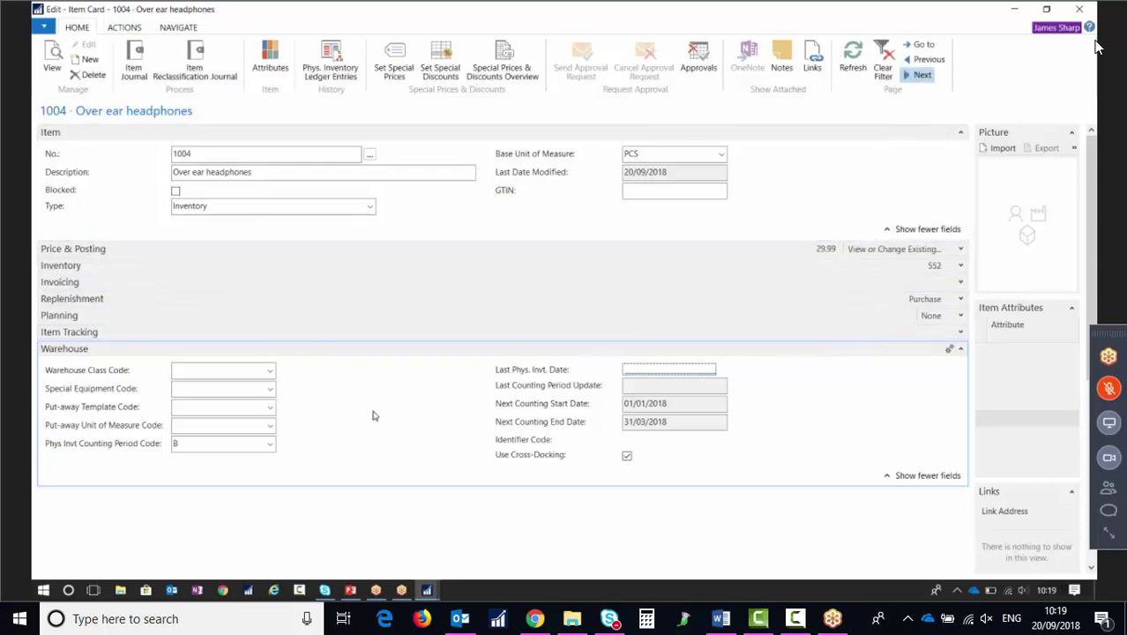
Step: Set the Phys Invt Counting Period Code of item 1005 In ear headphones to B and accept the date calculation
left_click(922, 74)
left_click(272, 444)
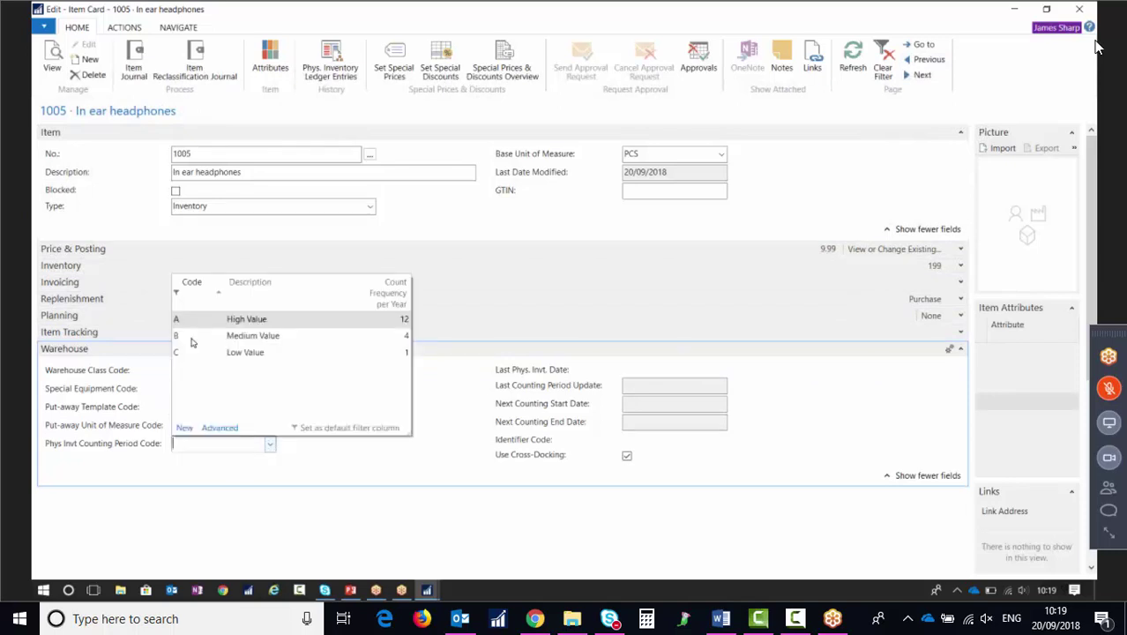
left_click(197, 342)
left_click(622, 328)
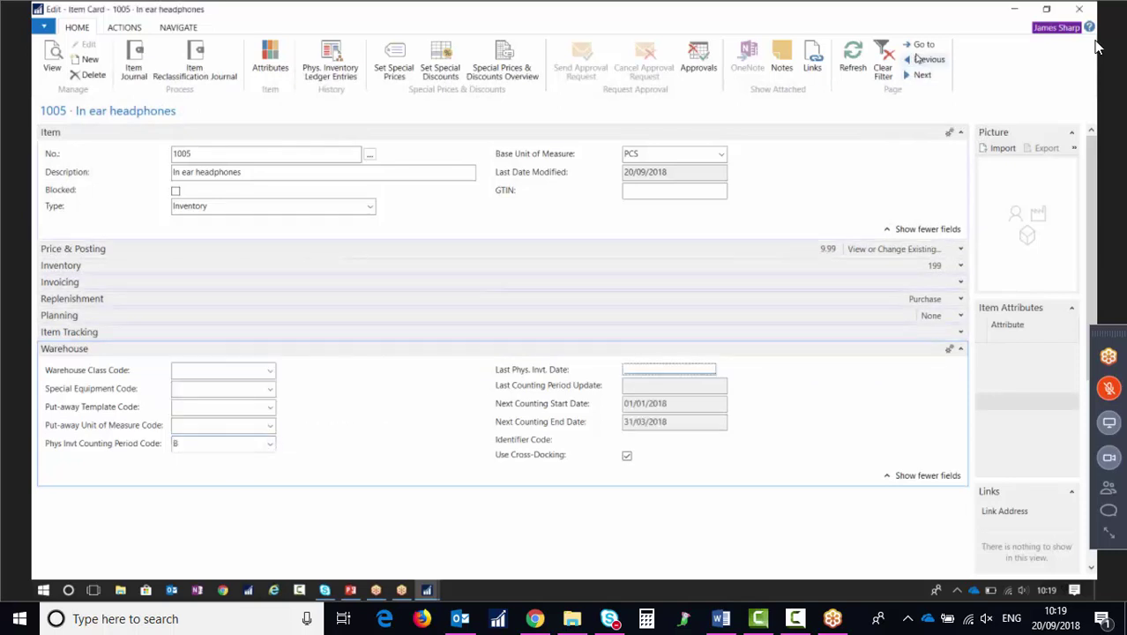
Step: Set the Phys Invt Counting Period Code of item 1006 Wireless headphones to B and accept the date calculation
left_click(917, 76)
left_click(269, 443)
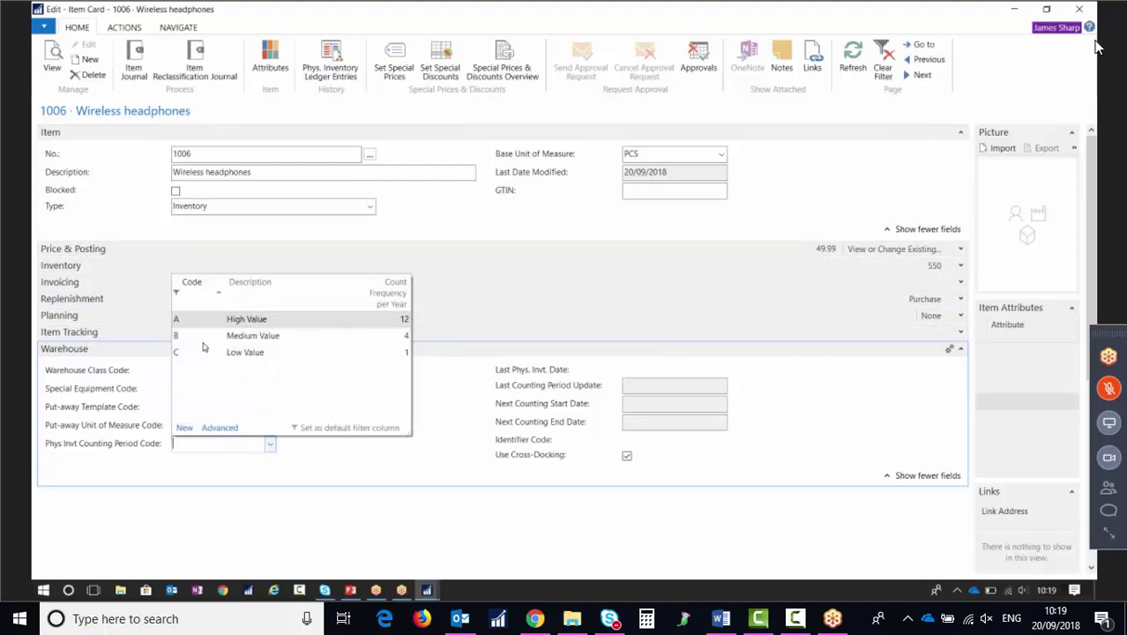
left_click(201, 341)
left_click(622, 330)
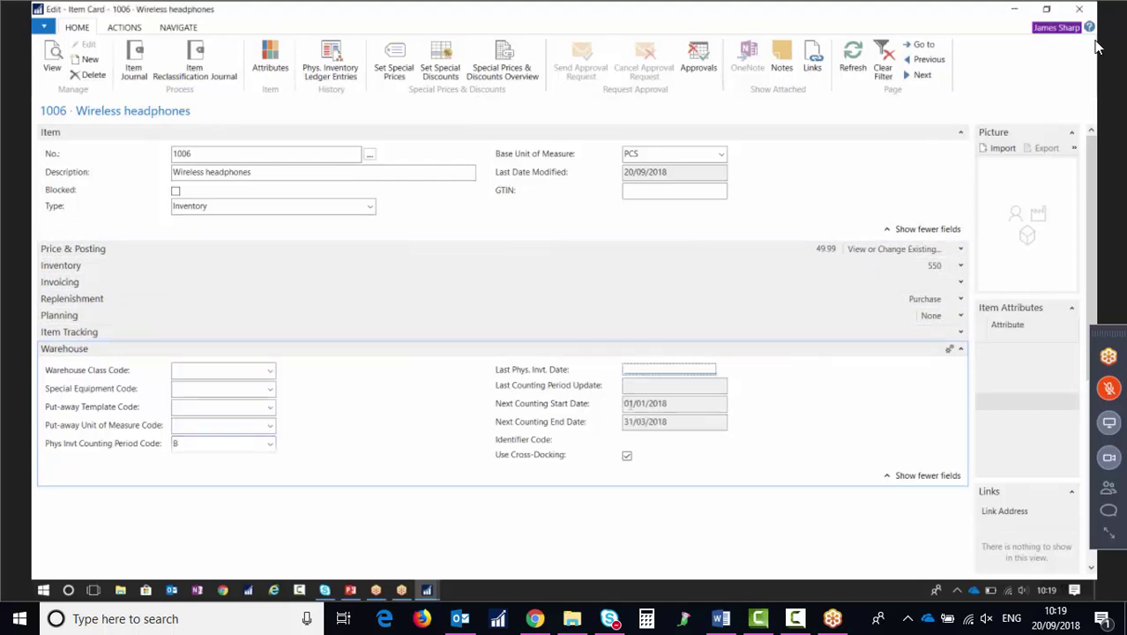
Step: Set the Phys Invt Counting Period Code of item 1007 Apple MacBook 12" - Space Grey to A and accept the date calculation
left_click(917, 76)
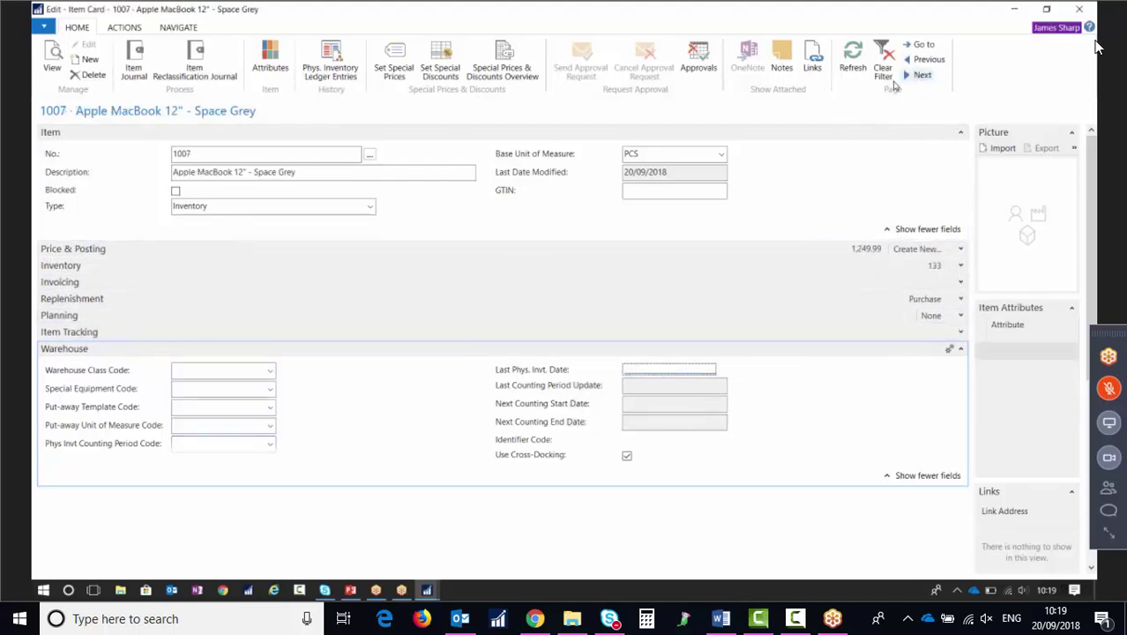
left_click(269, 444)
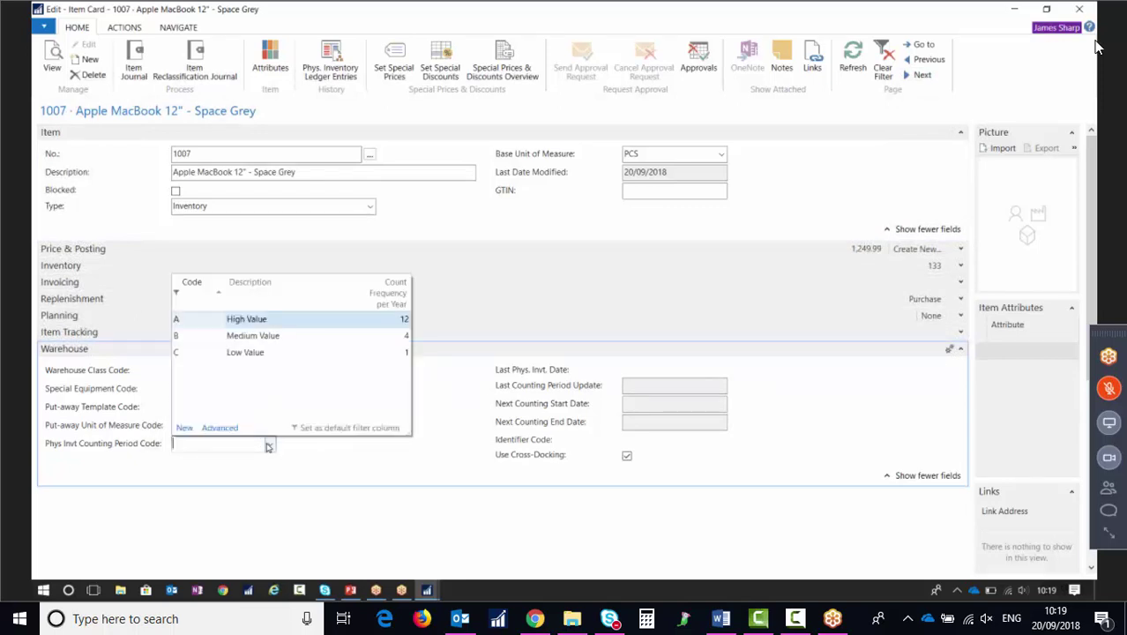
left_click(193, 320)
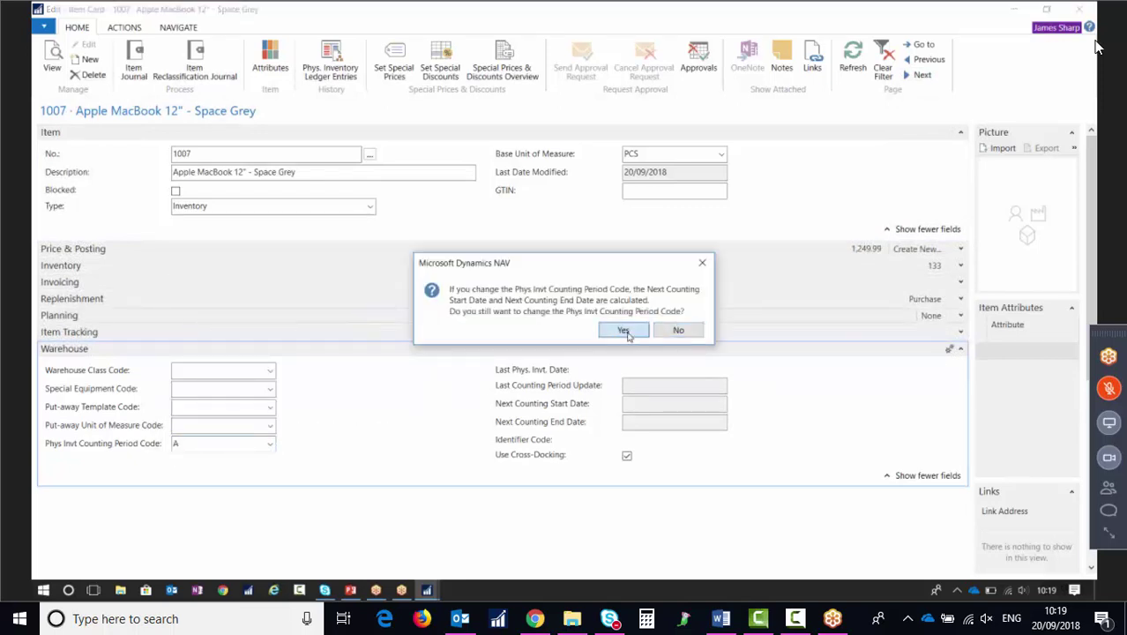
left_click(624, 331)
Step: Check the next counting start and end dates of the Space Grey MacBook against counting period A
double_click(668, 402)
key("Tab")
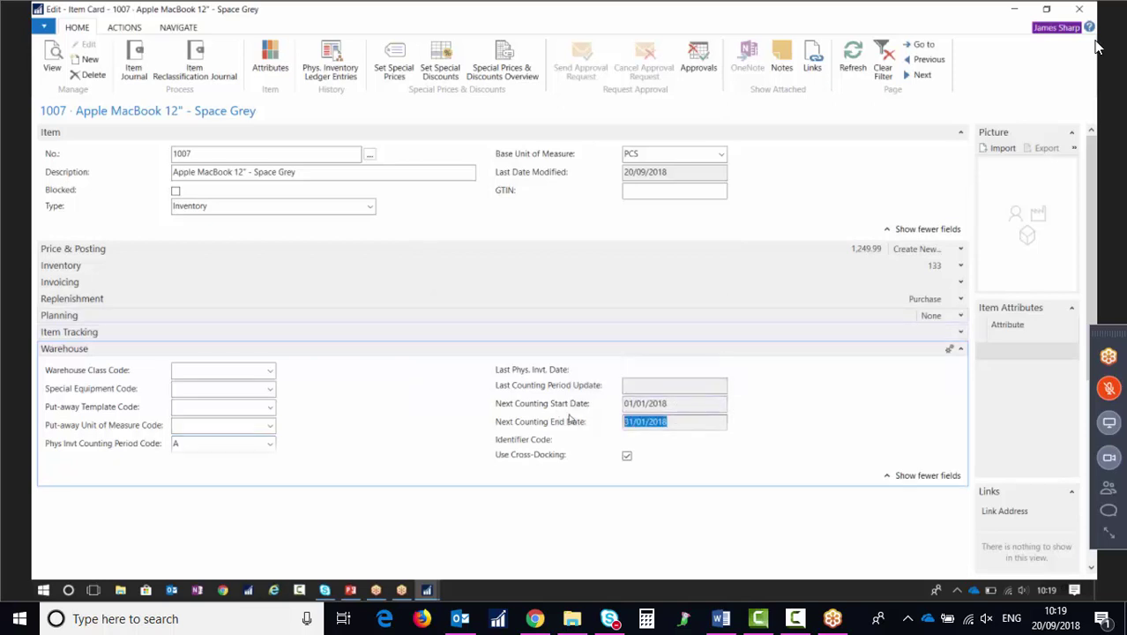
left_click(679, 401)
left_click_drag(679, 401, 583, 399)
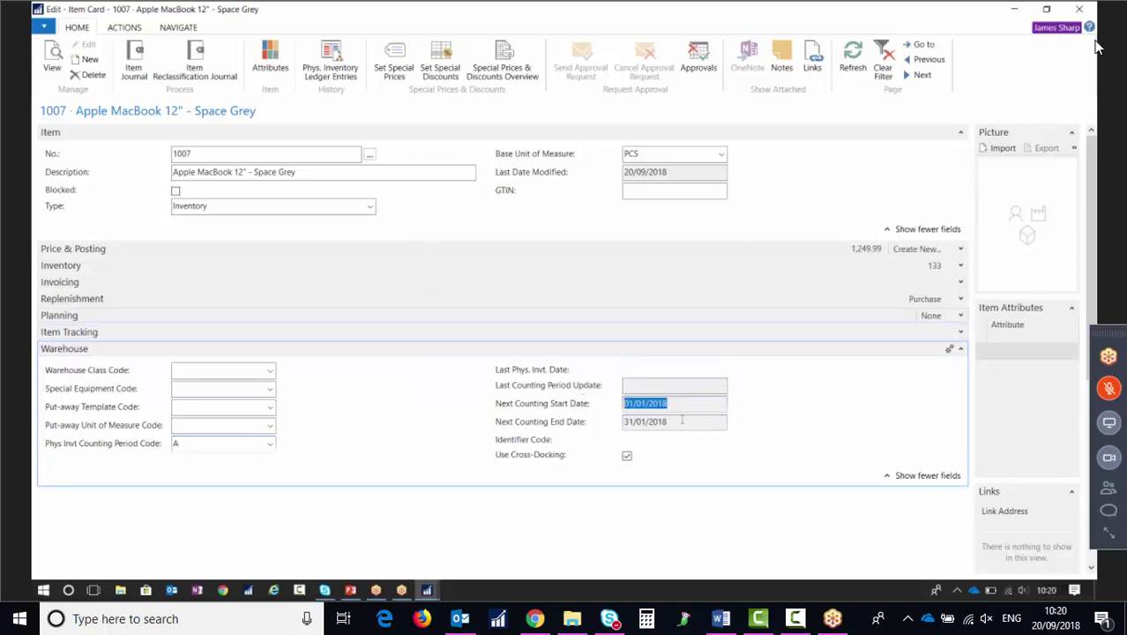
left_click_drag(682, 419, 567, 426)
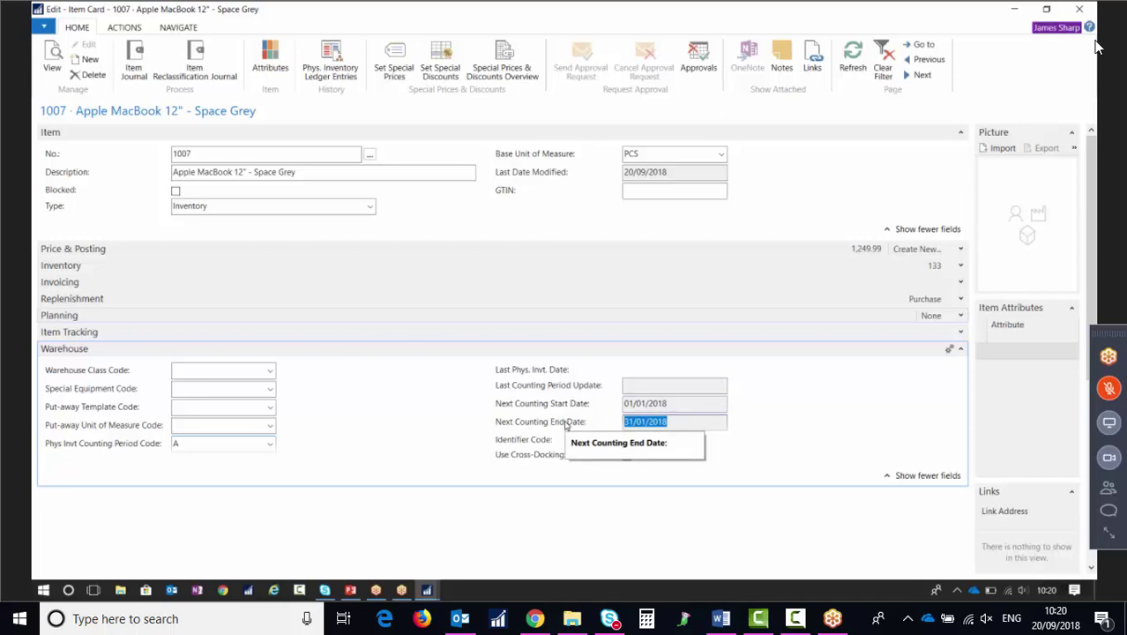
left_click_drag(679, 403, 601, 402)
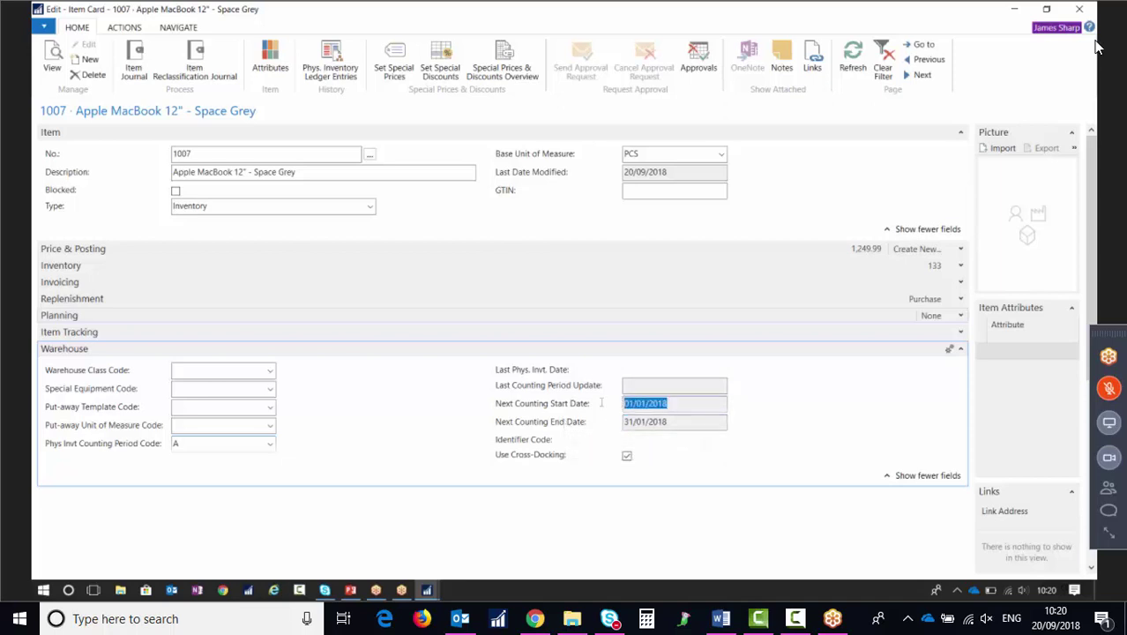
key("Tab")
Step: Set the Phys Invt Counting Period Code of item 1008 Apple MacBook 12" - Silver to A and accept the date calculation
key("ctrl+Page_Down")
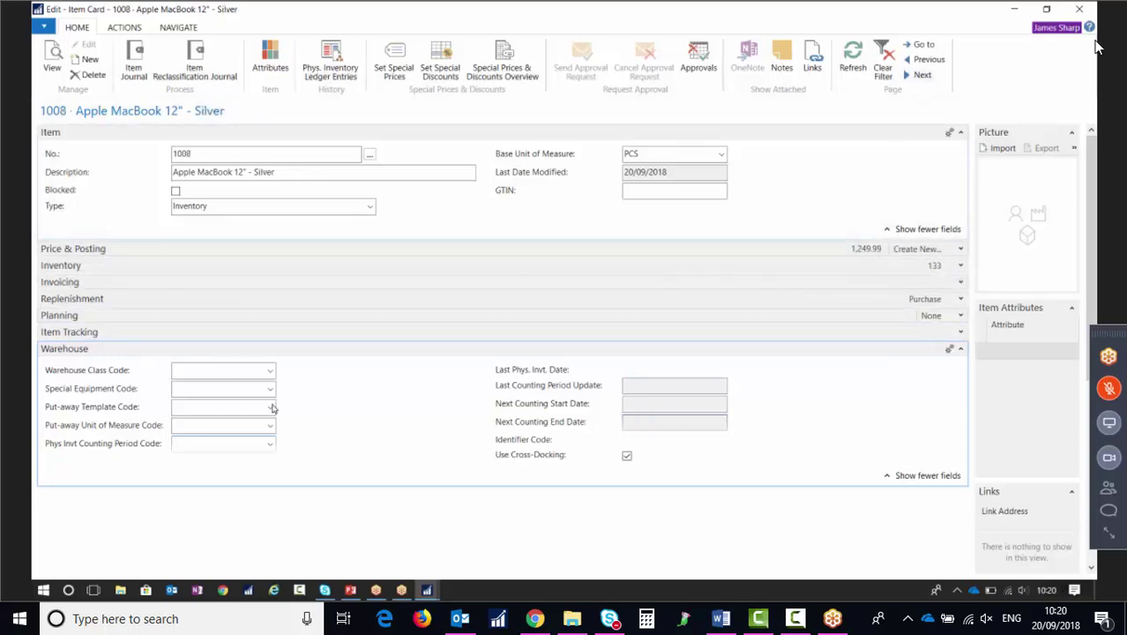
left_click(240, 444)
type("a")
key("Tab")
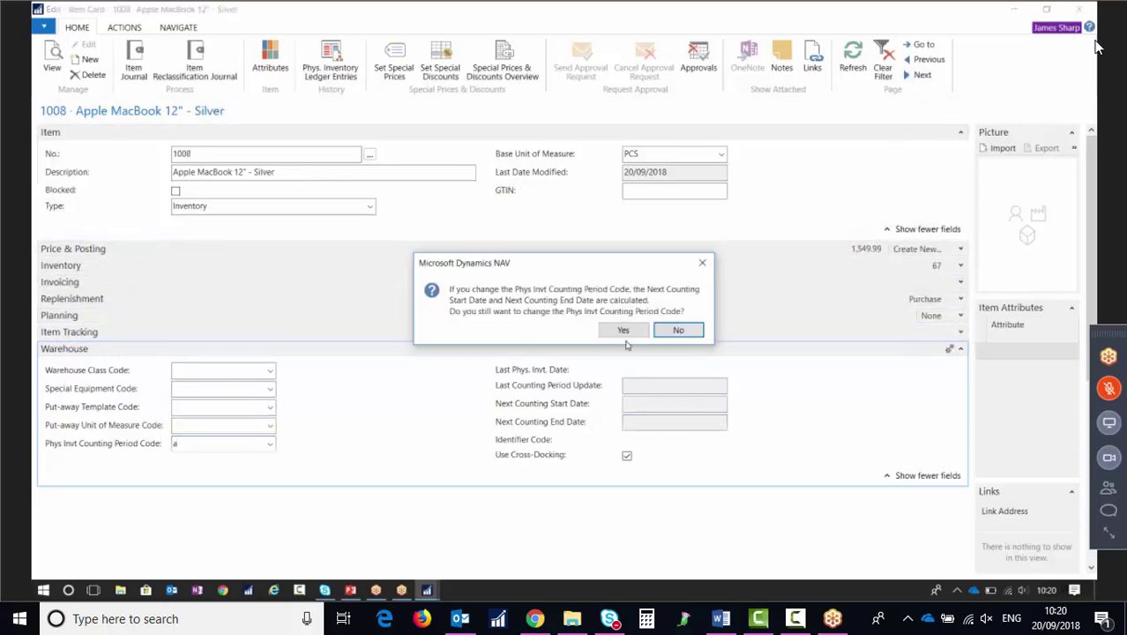
left_click(624, 331)
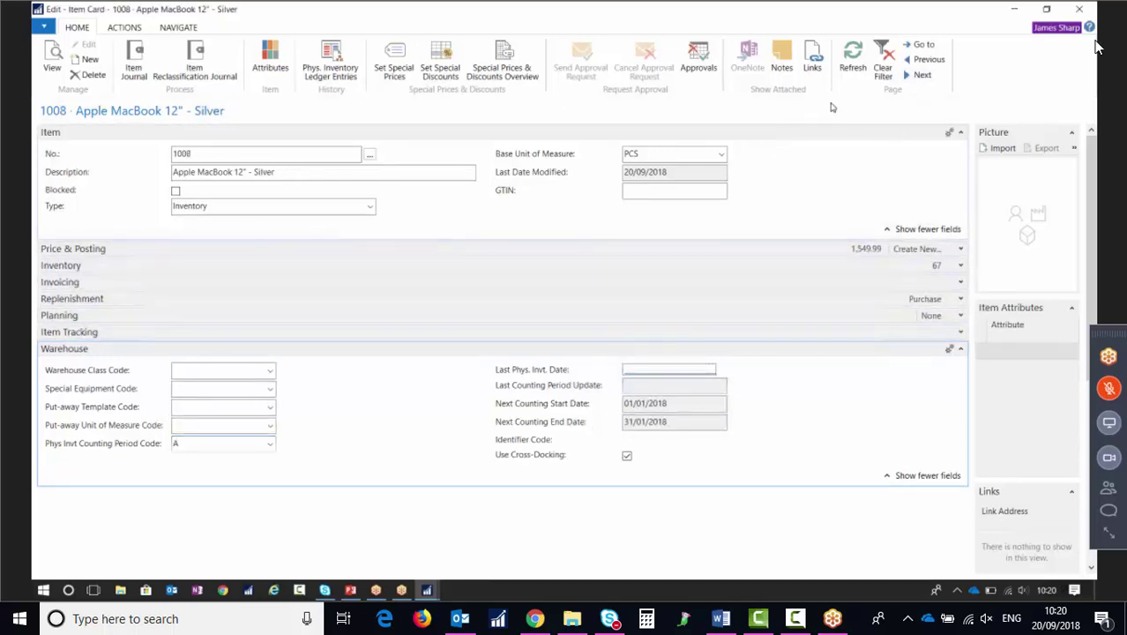
Step: Set the Phys Invt Counting Period Code of item 1009 Apple MacBook 12" - Rose to A and accept the date calculation
key("ctrl+Page_Down")
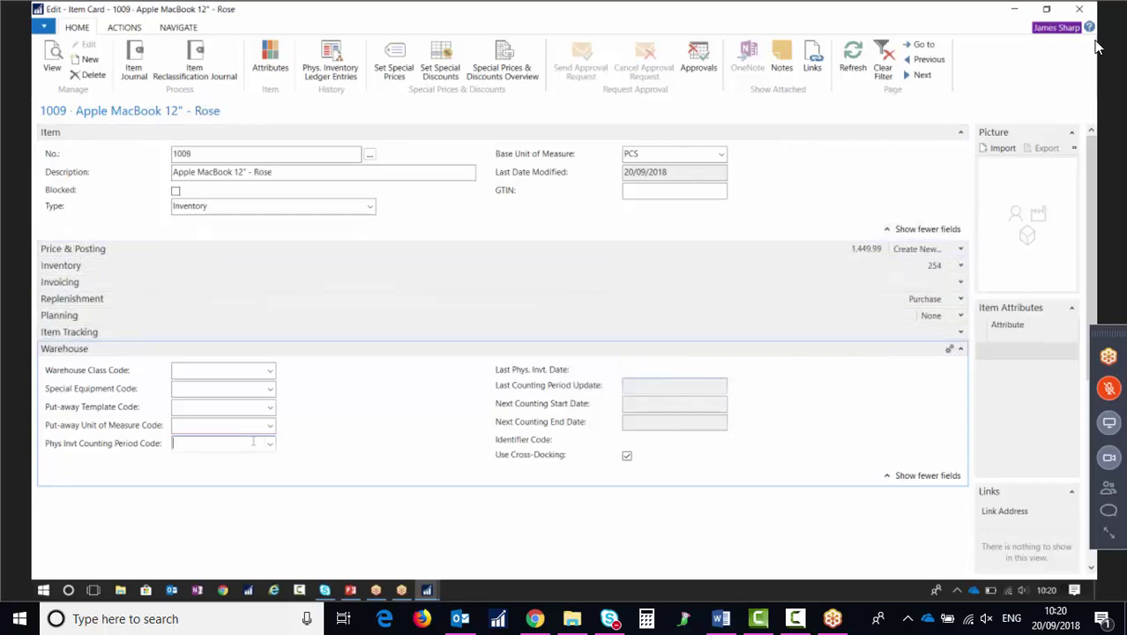
type("a")
key("Tab")
left_click(622, 329)
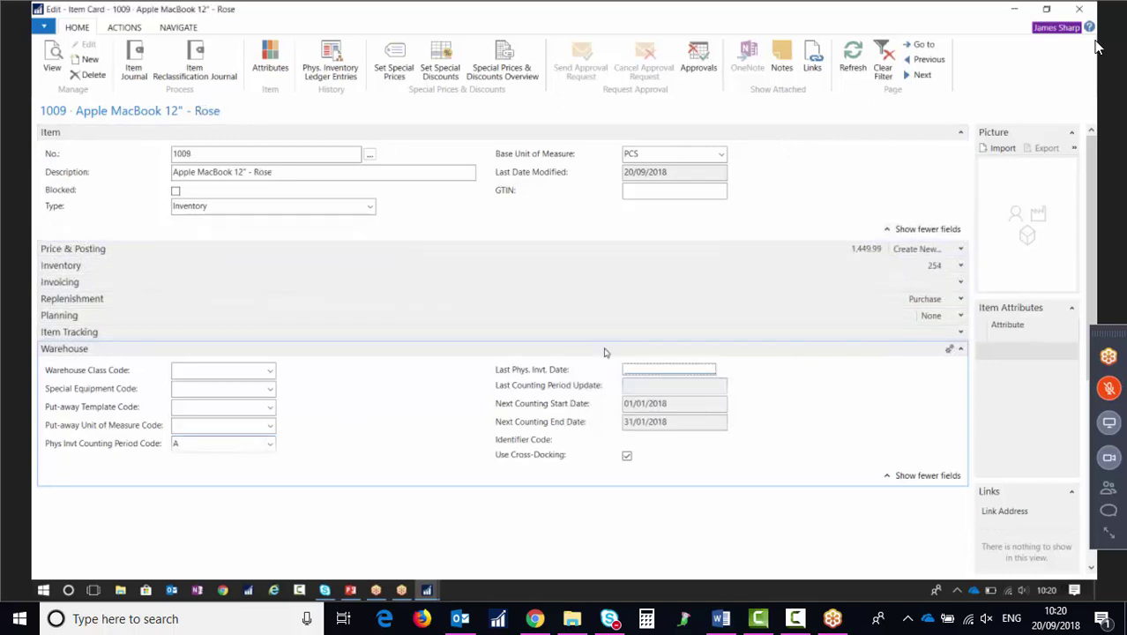
Step: Close the item card and open the Whse. Phys. Invt. Journal for the BHAM batch
key("ctrl+Page_Down")
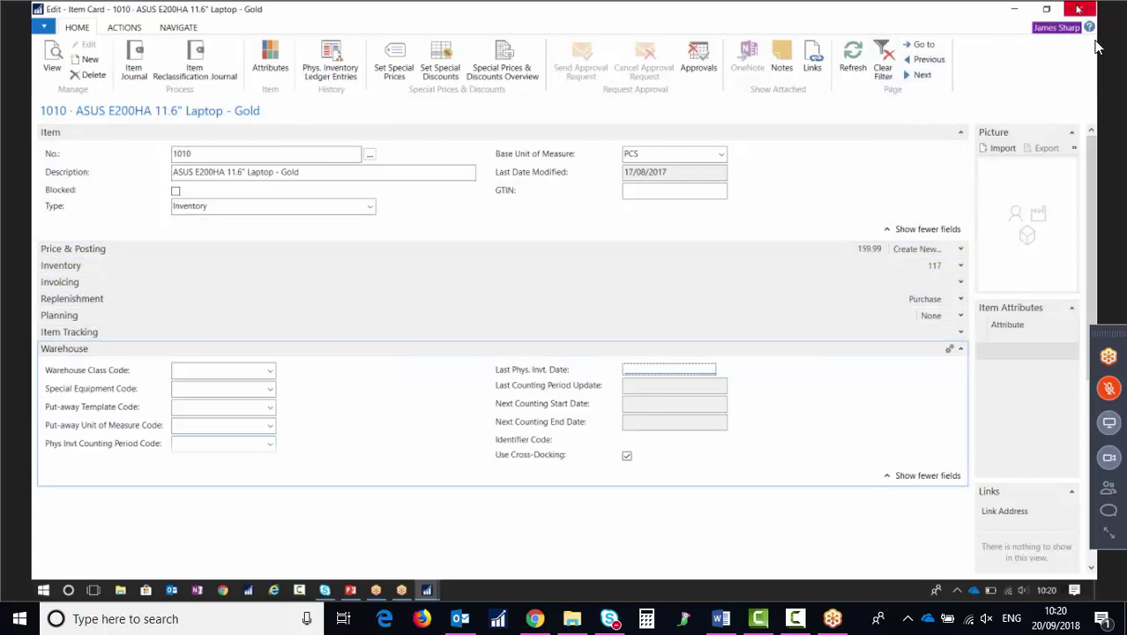
key("Escape")
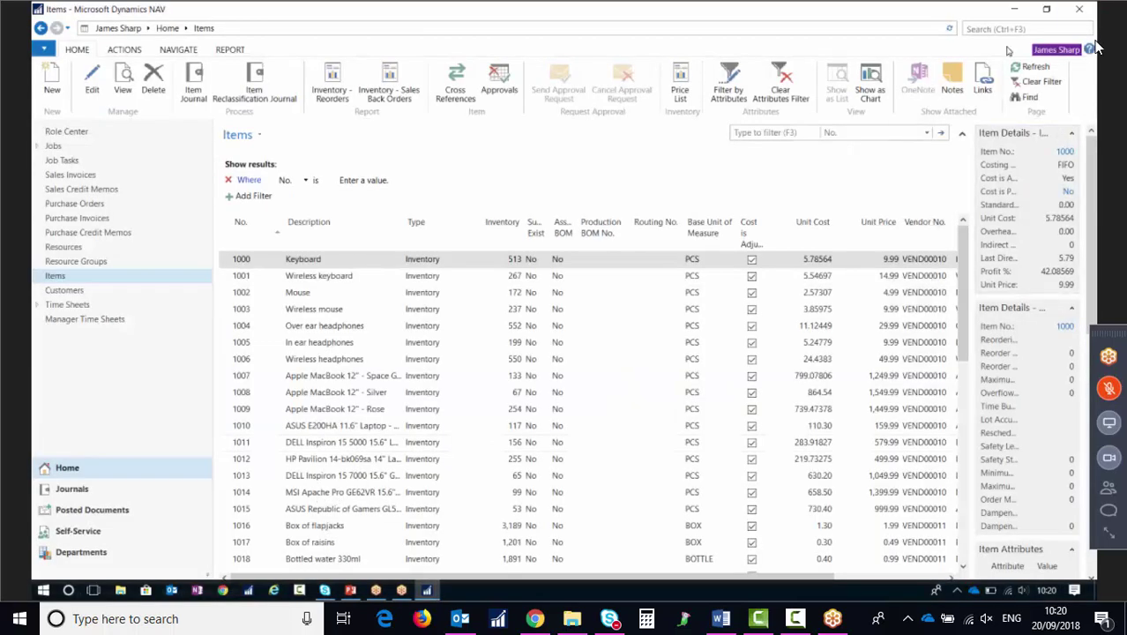
key("ctrl+F3")
type("WHS PH IN J")
left_click(893, 45)
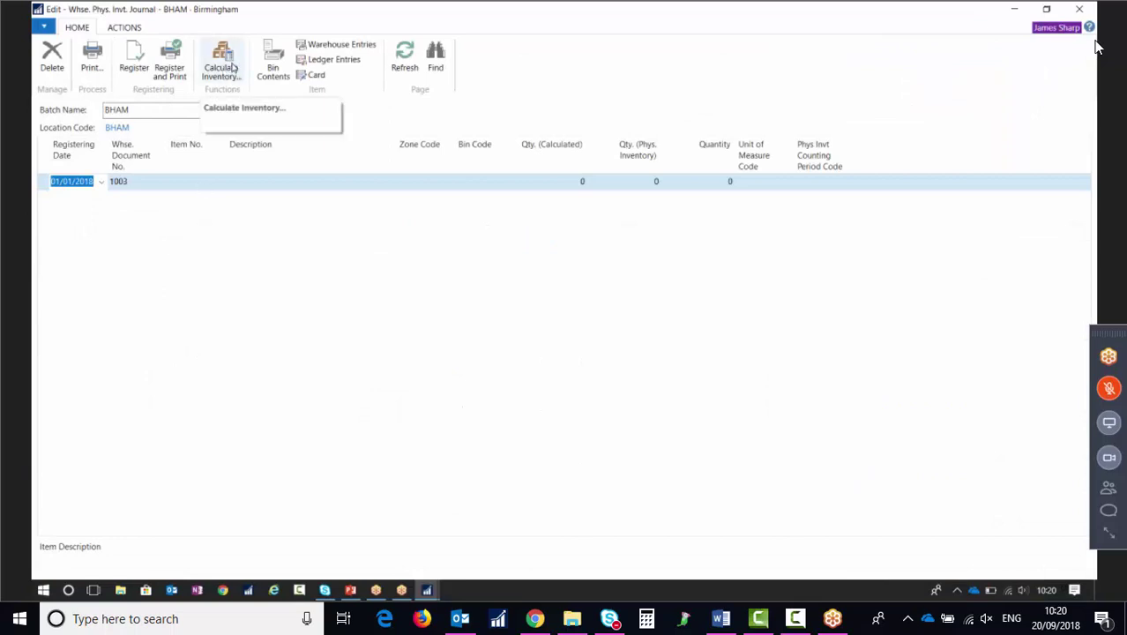
Step: Run Calculate Counting Period for the BHAM batch and accept all items from 1000 to 1009 for counting
left_click(125, 28)
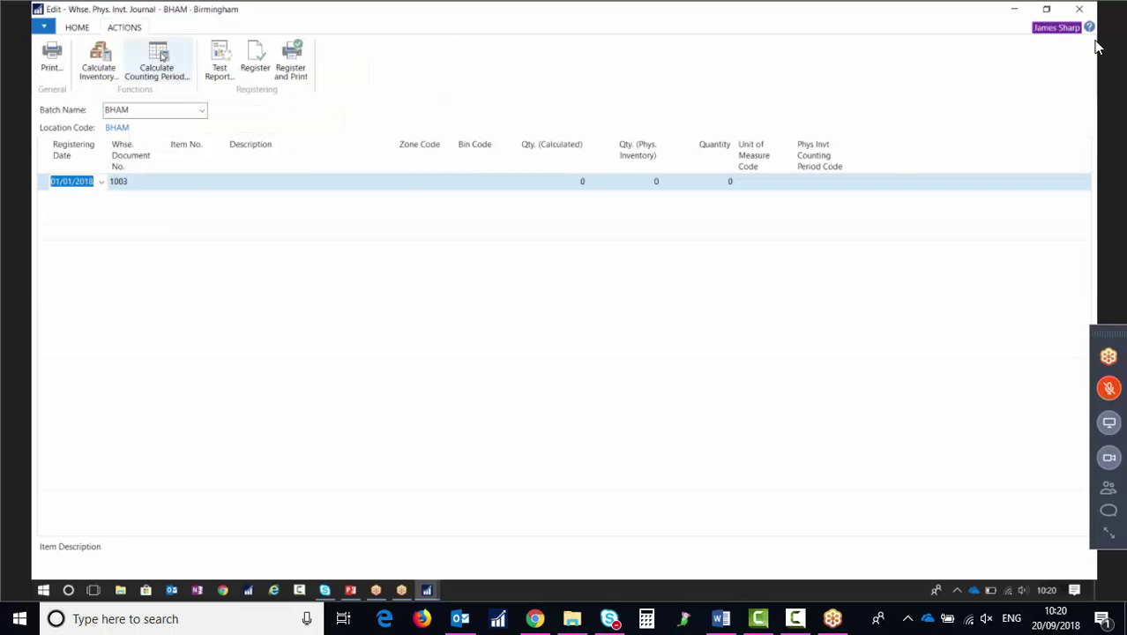
left_click(159, 60)
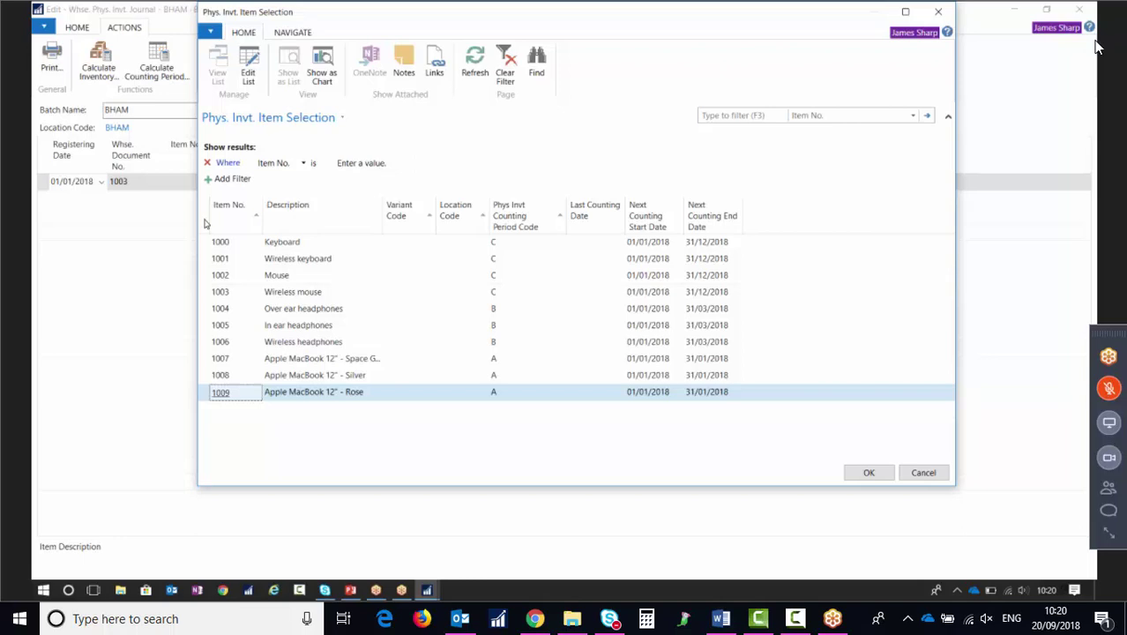
left_click_drag(204, 243, 204, 282)
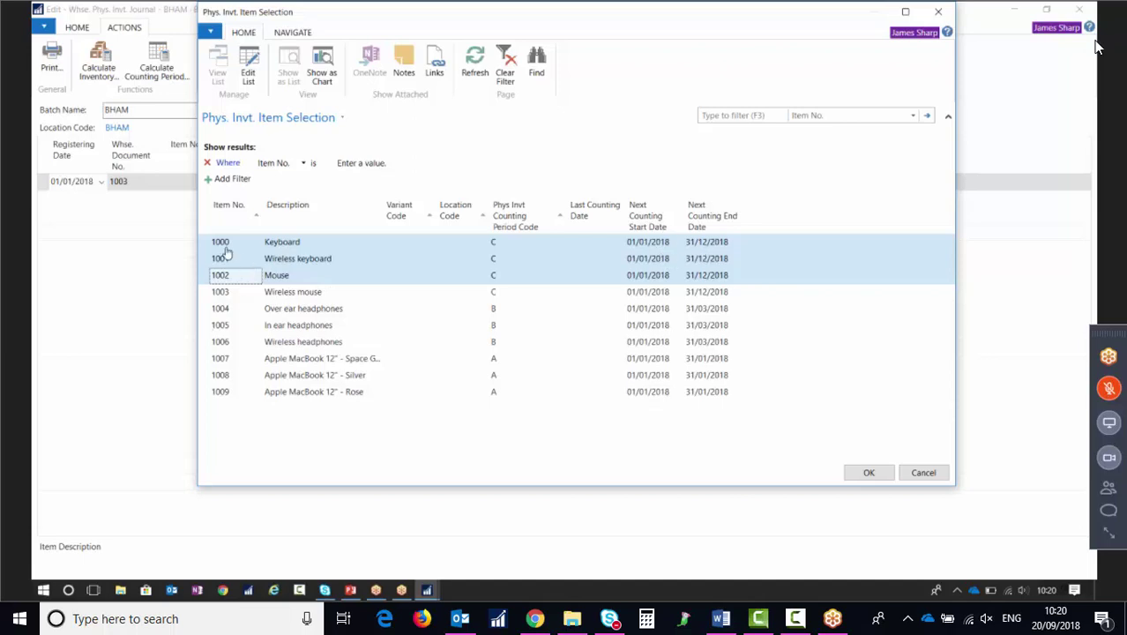
left_click(204, 294, "shift")
left_click_drag(212, 311, 210, 351)
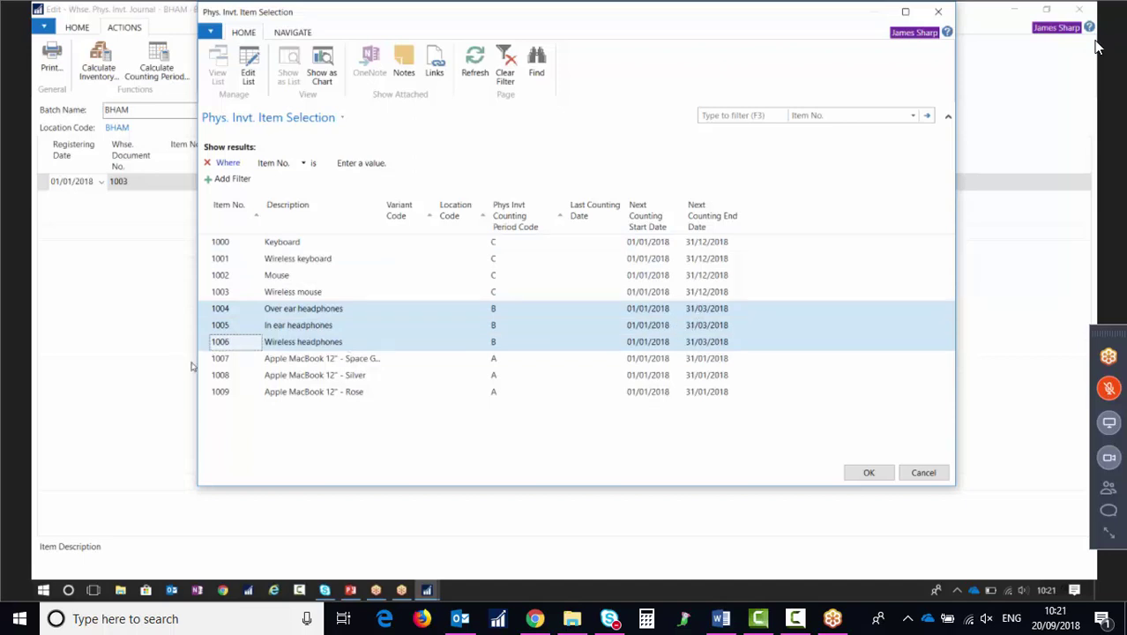
left_click_drag(212, 358, 277, 385)
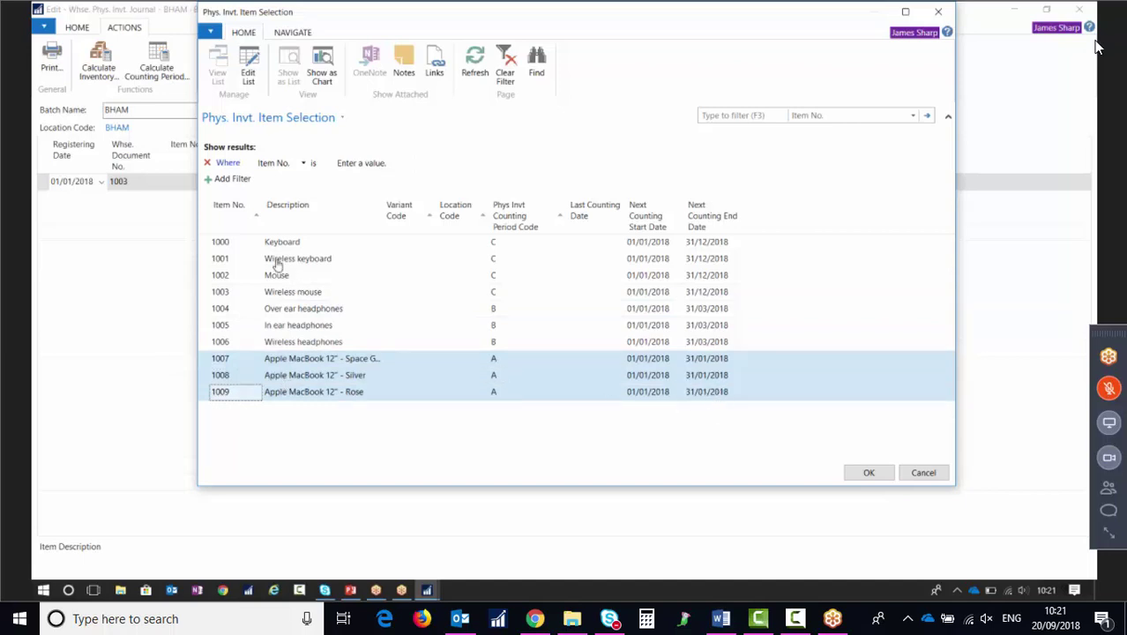
left_click(203, 217)
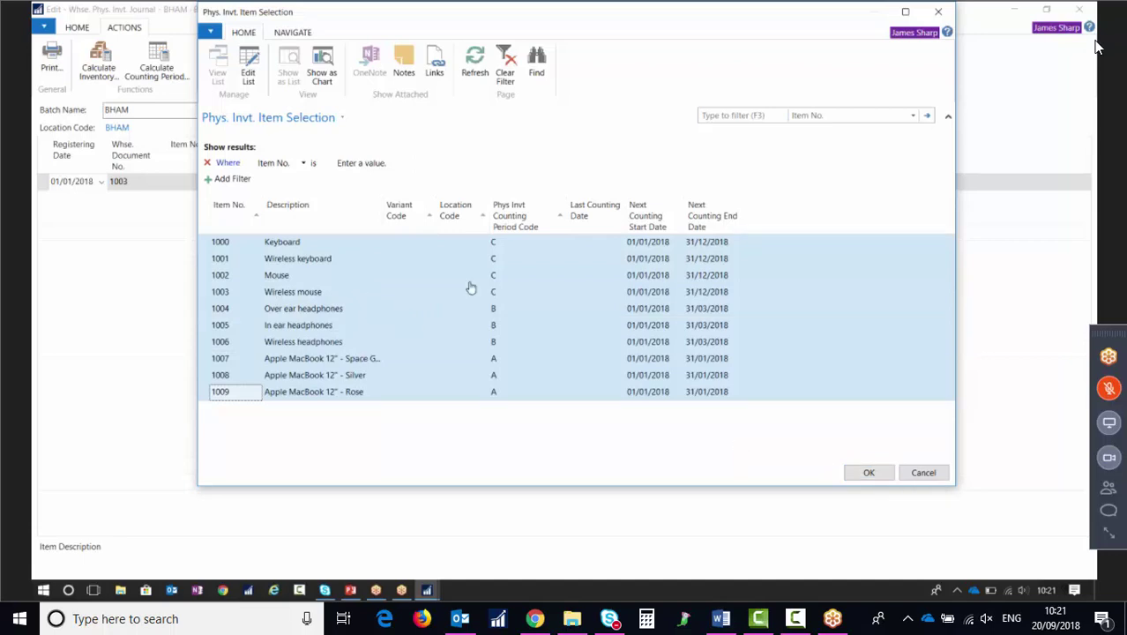
left_click(867, 474)
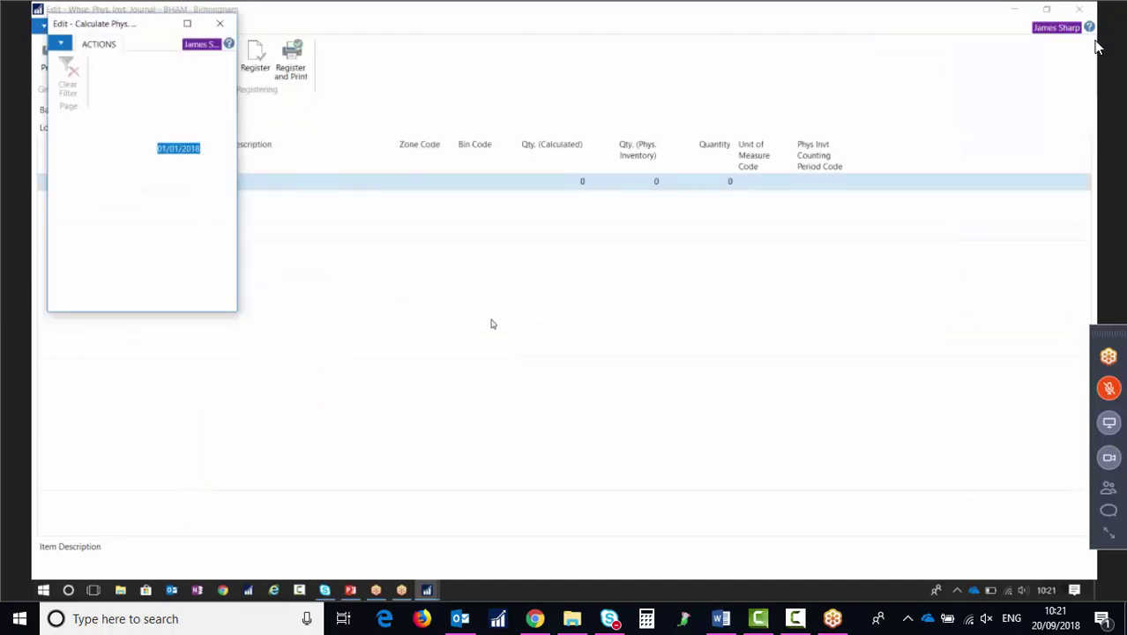
Step: Generate the counting lines under document number 1002 and delete the blank first journal line
key("Tab")
type("100")
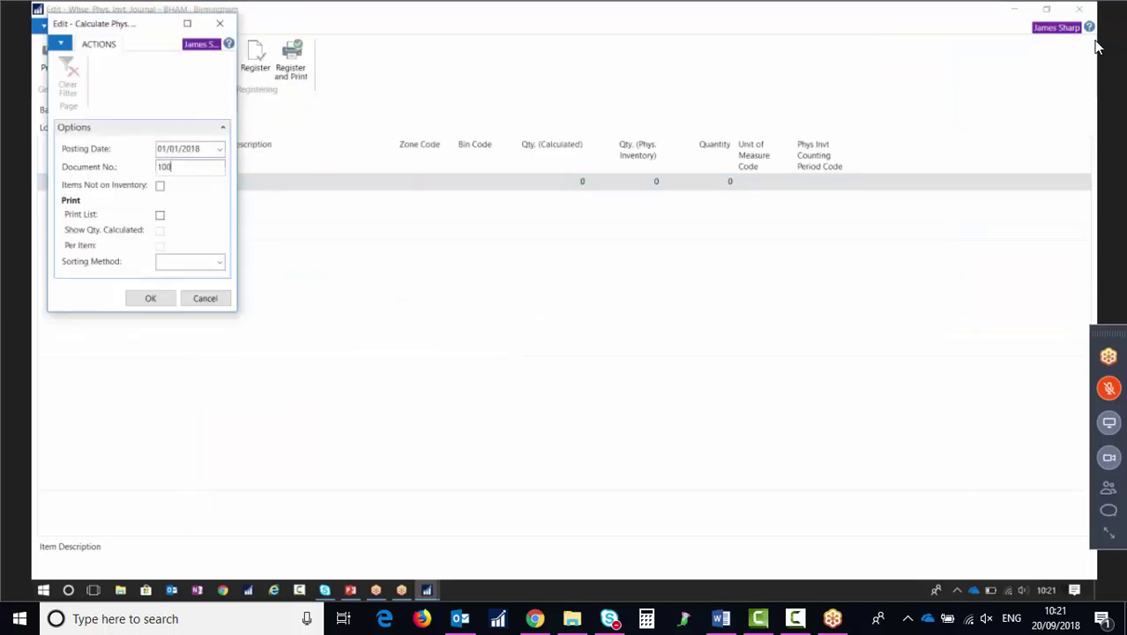
left_click(150, 298)
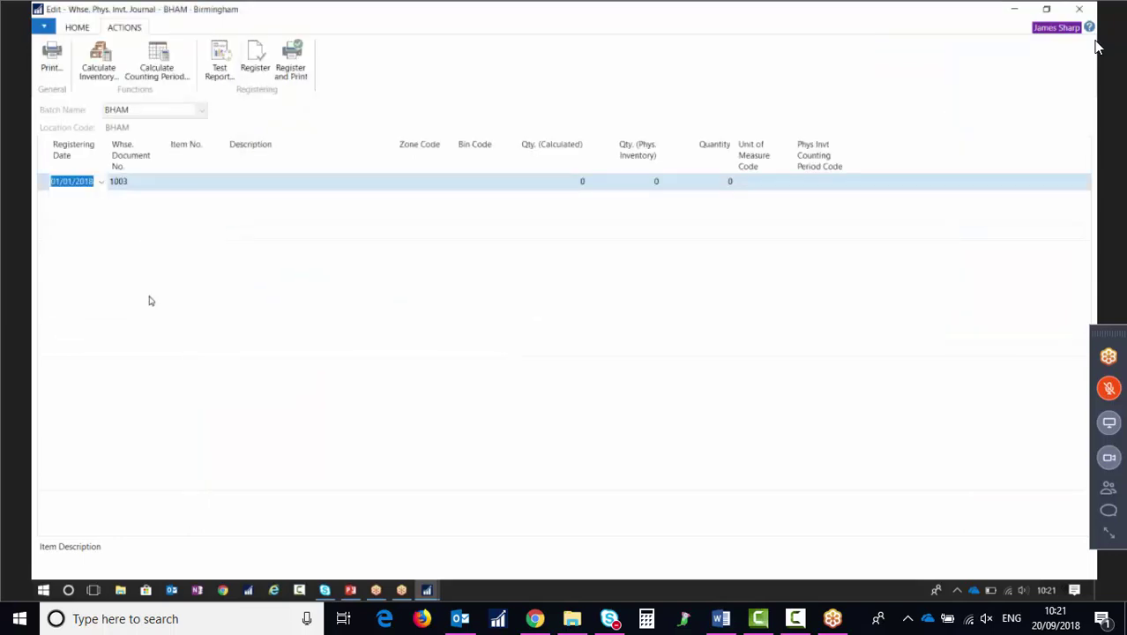
right_click(45, 183)
left_click(97, 245)
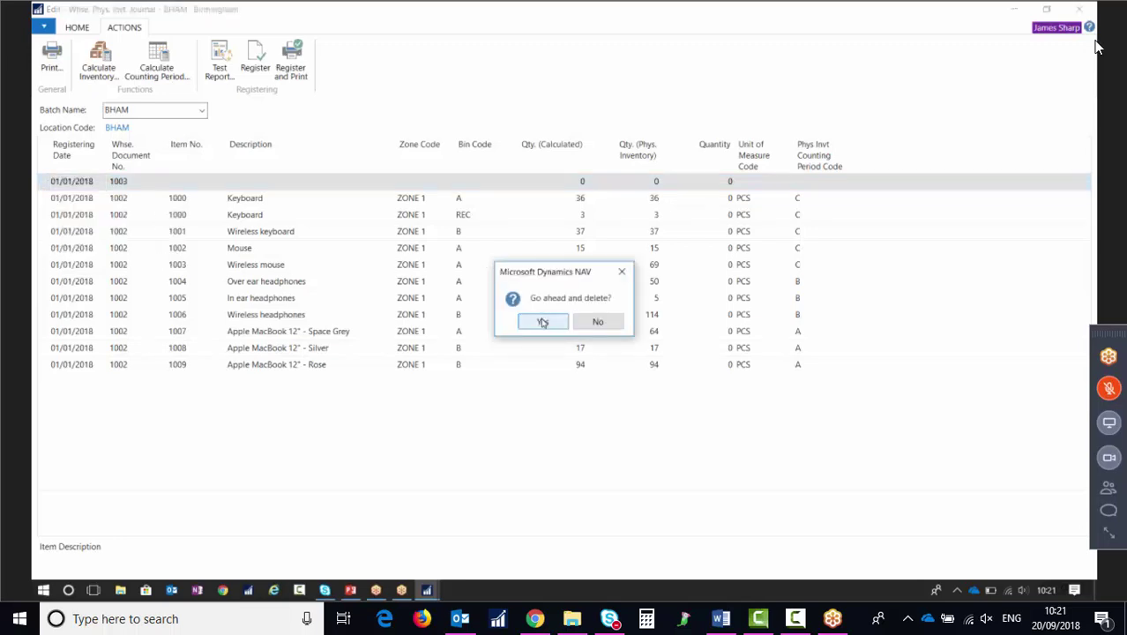
left_click(543, 320)
Step: Output the Warehouse Physical Inventory List for the BHAM batch as a PDF, check it and close it
left_click(66, 53)
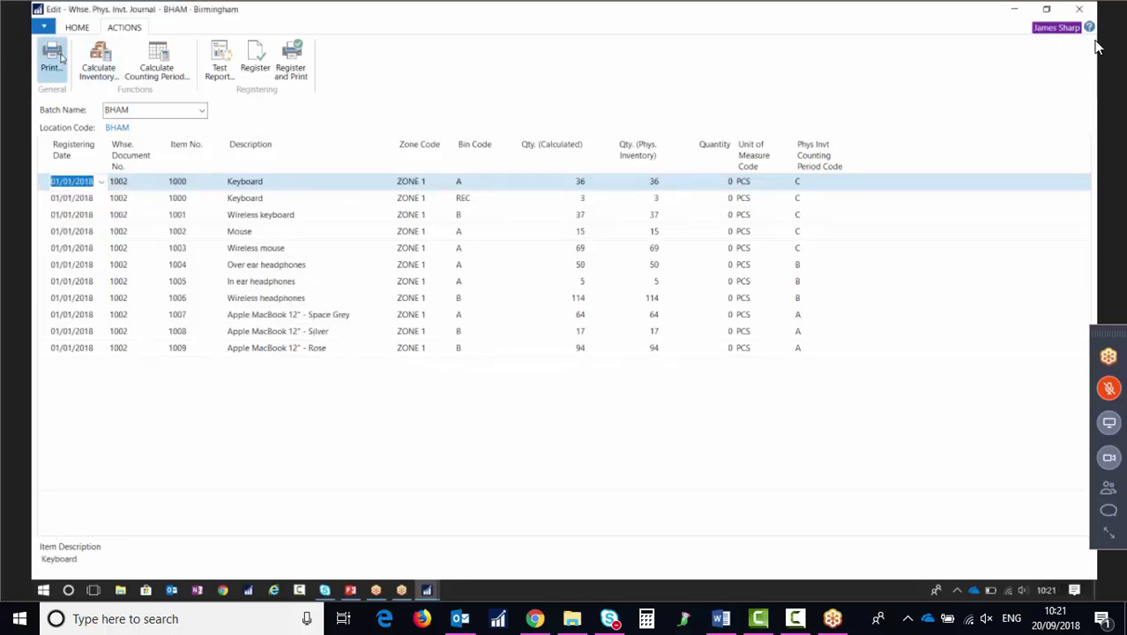
left_click(268, 382)
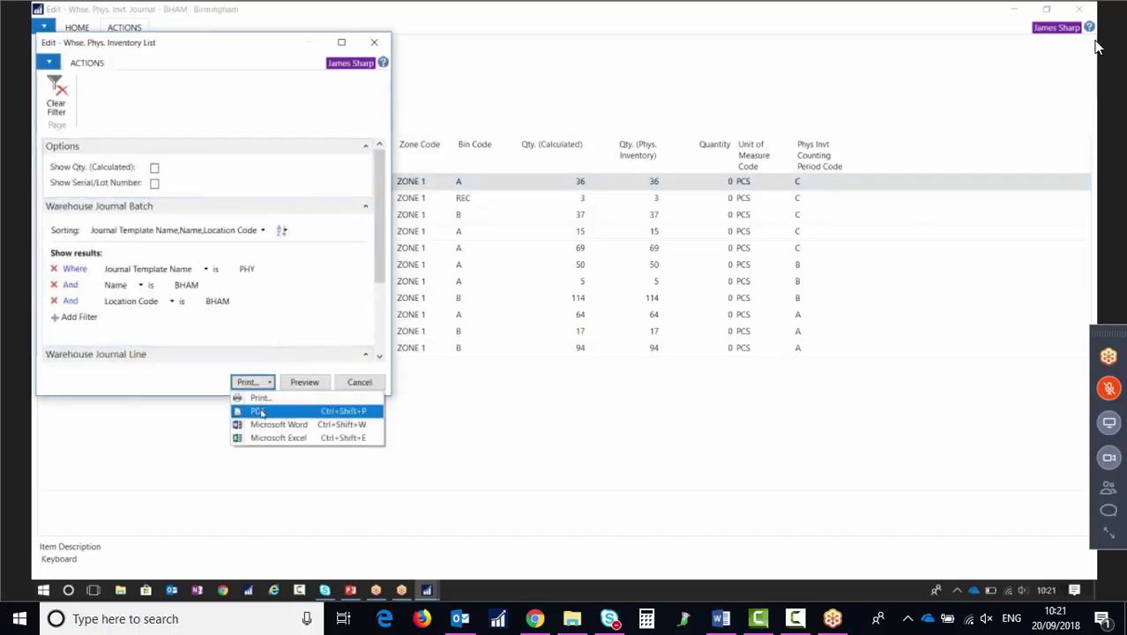
left_click(259, 411)
left_click(569, 325)
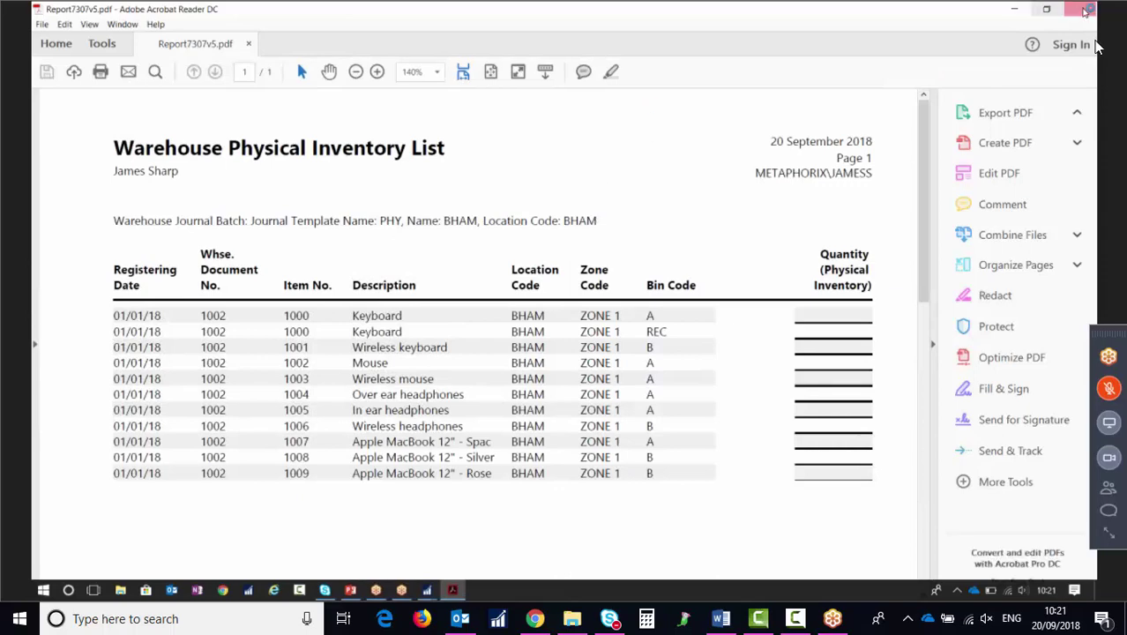
left_click(1078, 9)
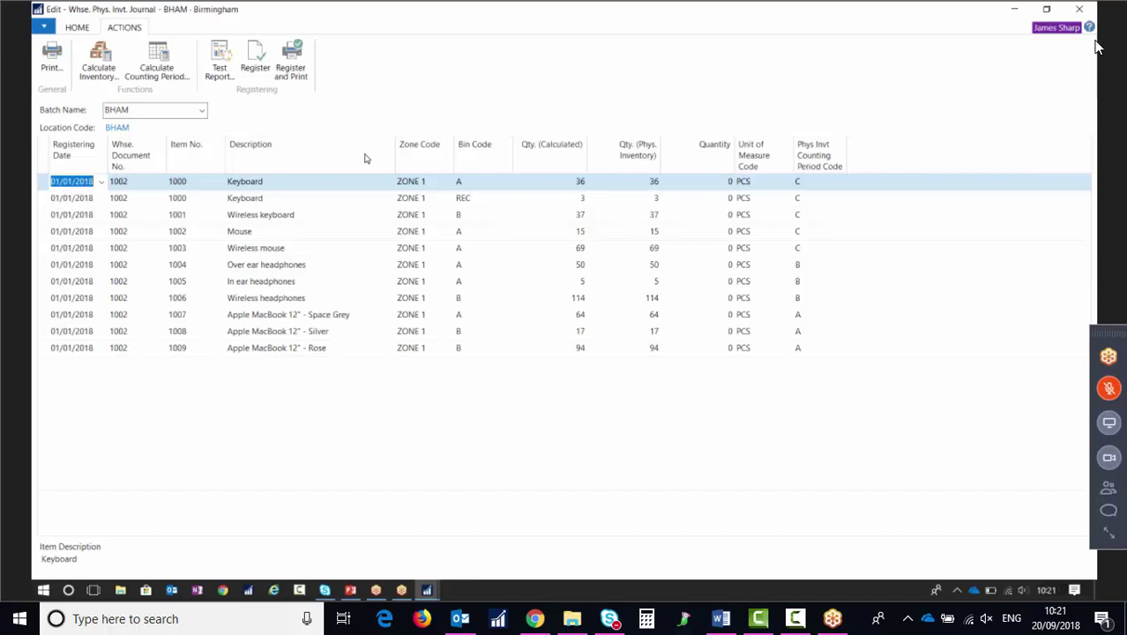
Step: Register the journal lines of document 1002 and close the journal
left_click(265, 62)
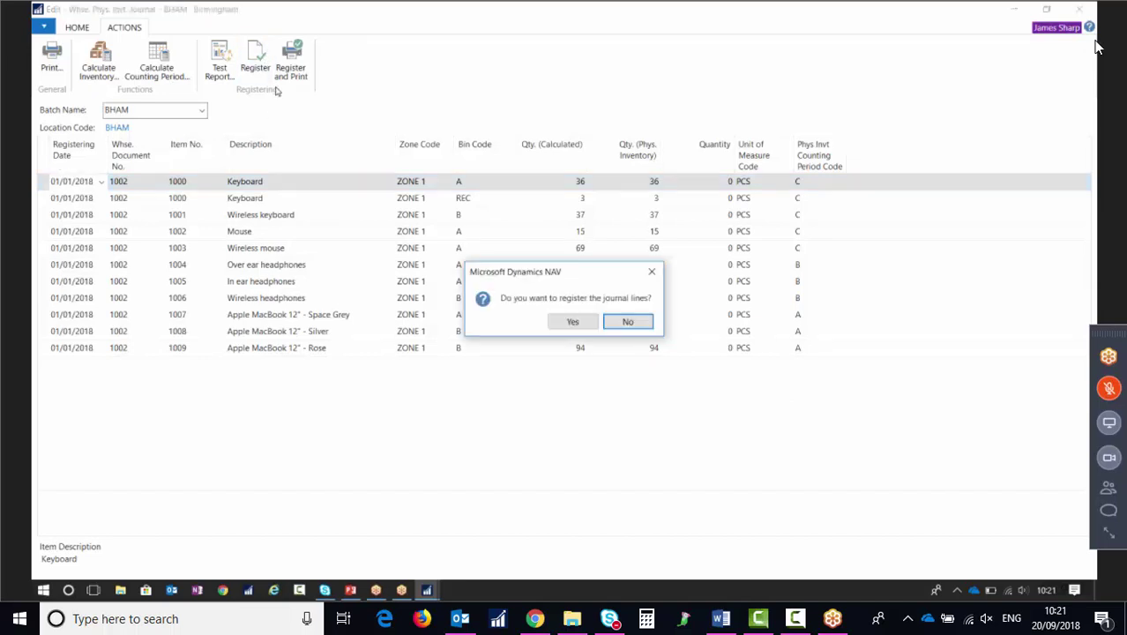
left_click(573, 321)
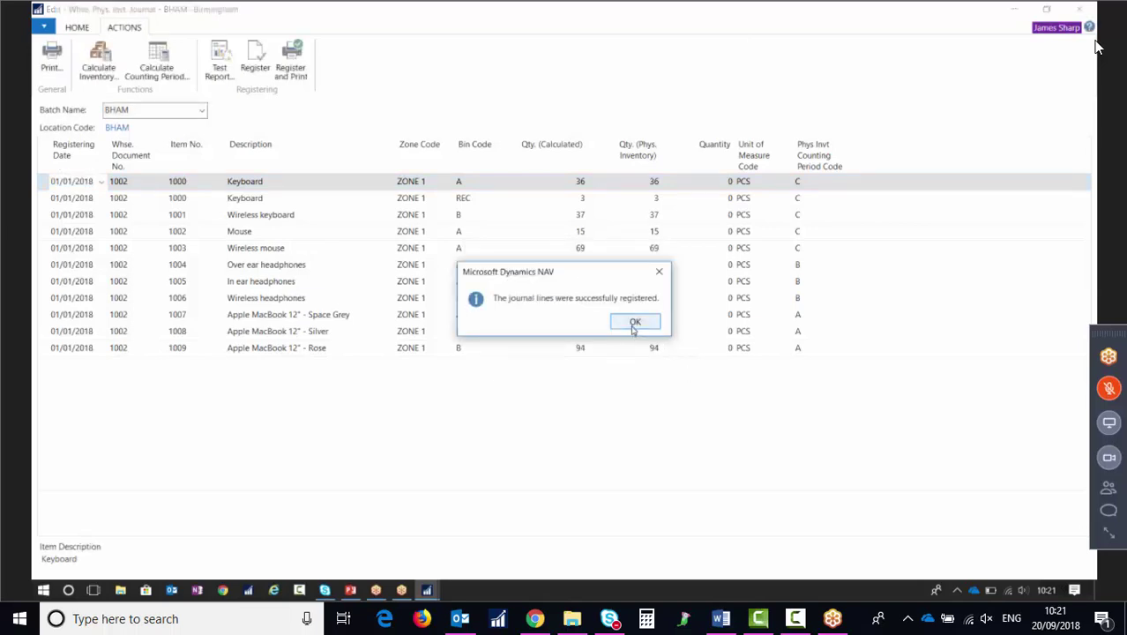
left_click(634, 323)
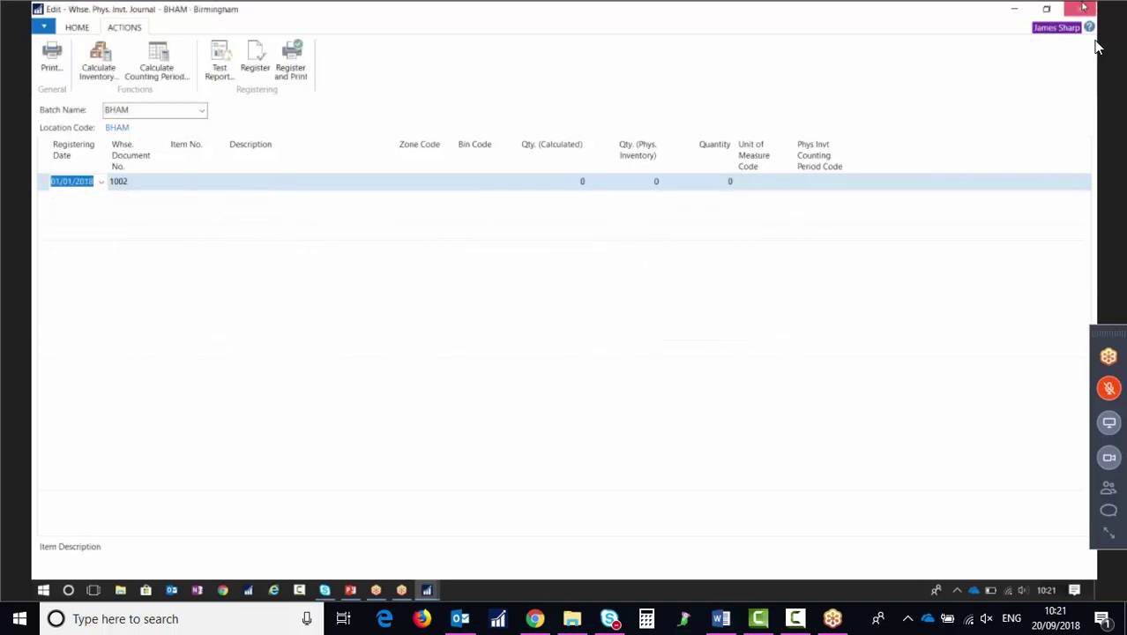
key("Escape")
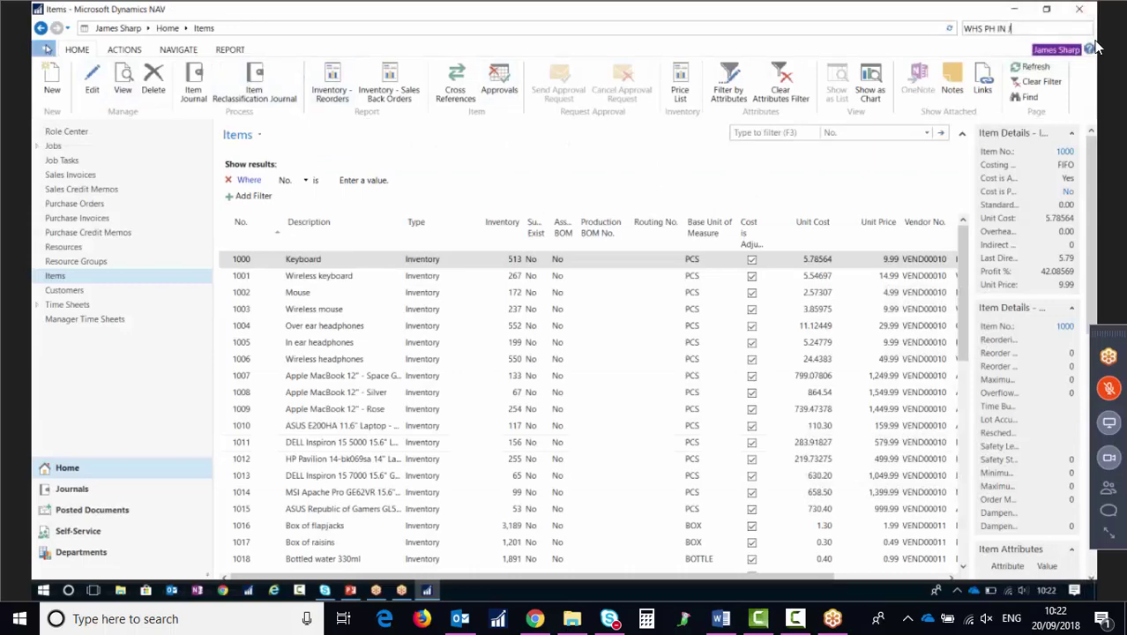
Step: Set the work date to 14/02/2018
left_click(47, 48)
left_click(99, 123)
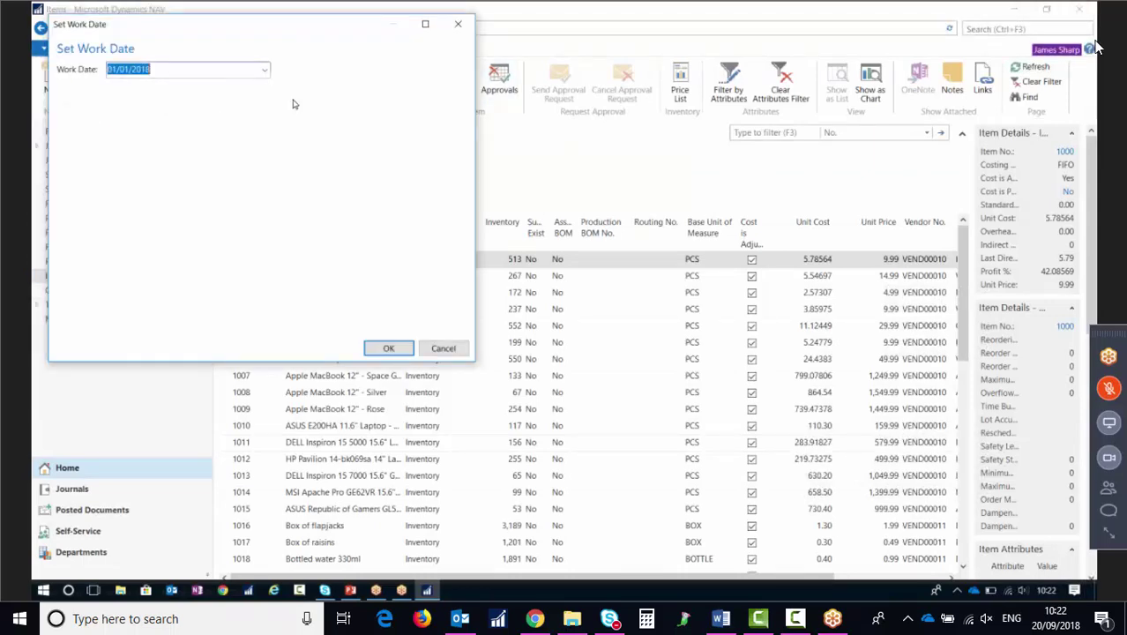
left_click(266, 74)
left_click(244, 91)
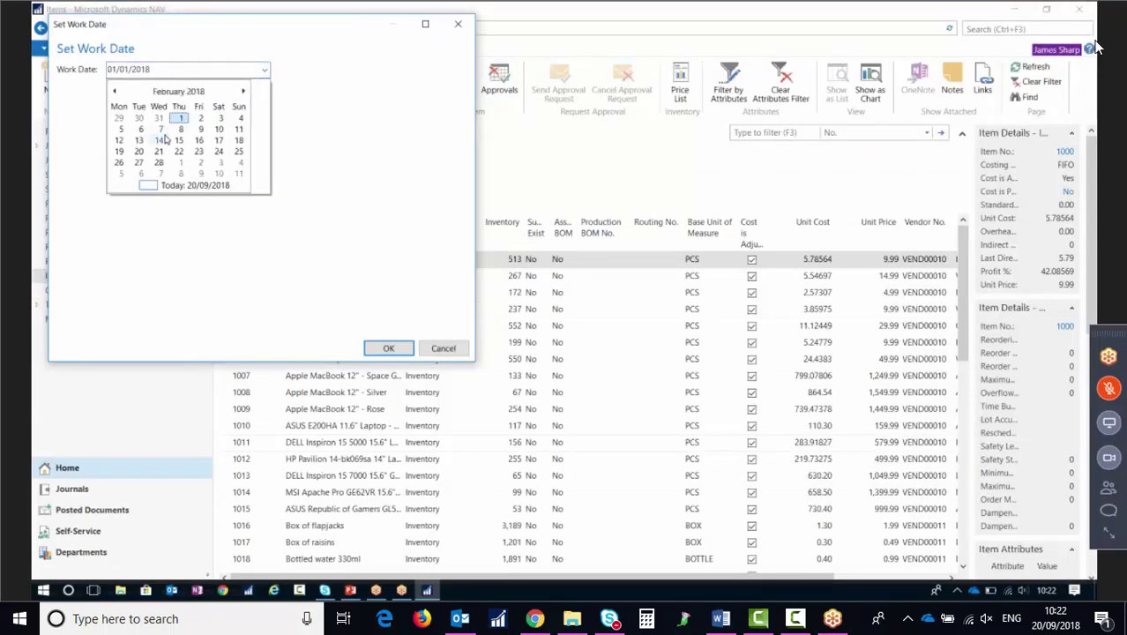
left_click(164, 131)
left_click(385, 346)
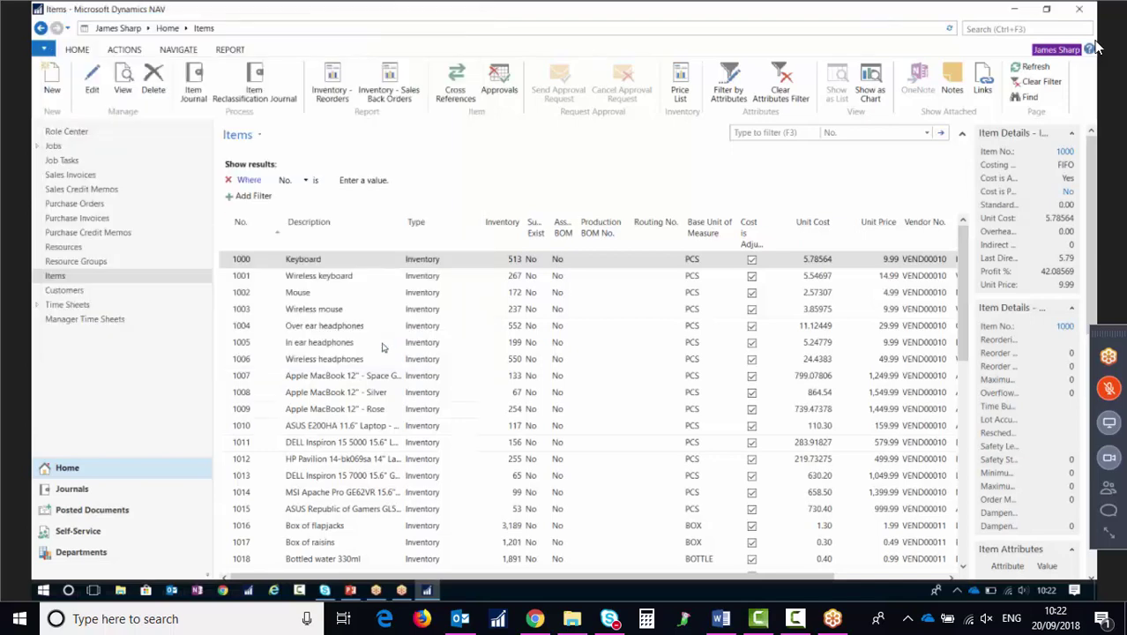
Step: Reopen the Whse. Phys. Invt. Journal, run Calculate Counting Period and accept the three MacBook items 1007 to 1009
left_click(1011, 29)
key("Return")
left_click(157, 62)
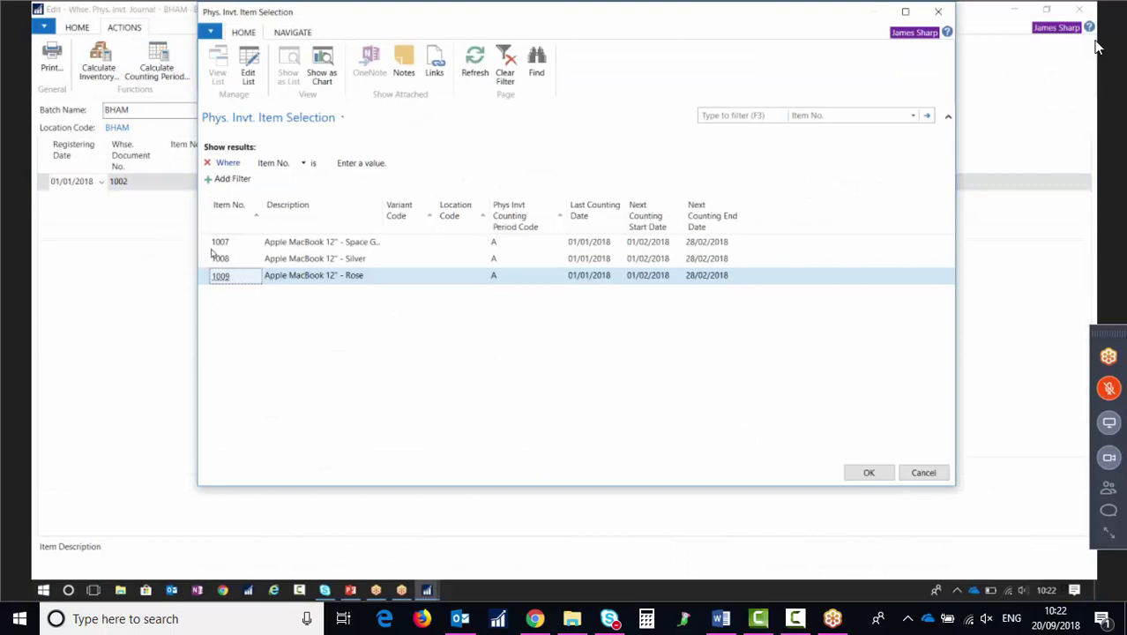
left_click_drag(211, 245, 209, 275)
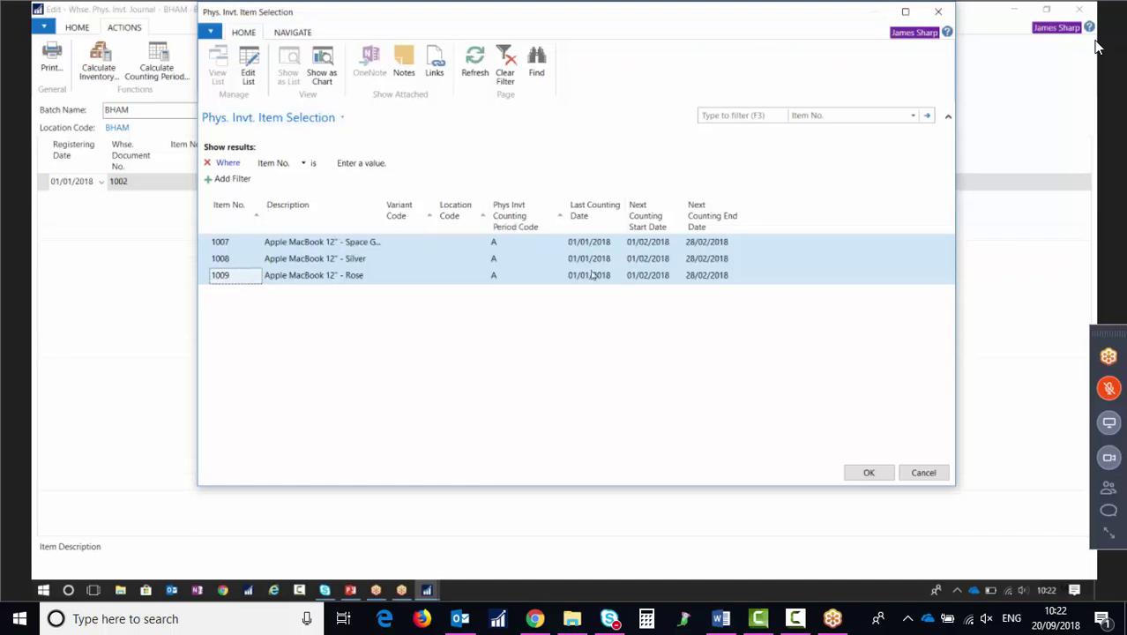
left_click(221, 244)
left_click(216, 274, "shift")
key("Return")
Step: Generate the MacBook counting lines under document number 1003 and delete the blank first journal line
left_click(186, 171)
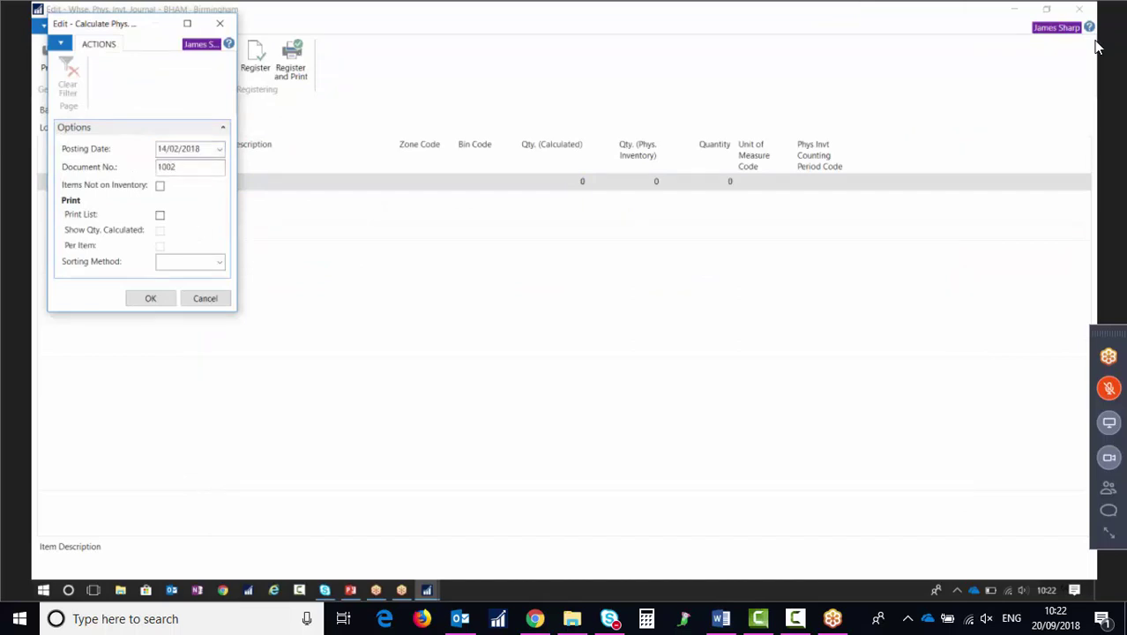
key("Tab")
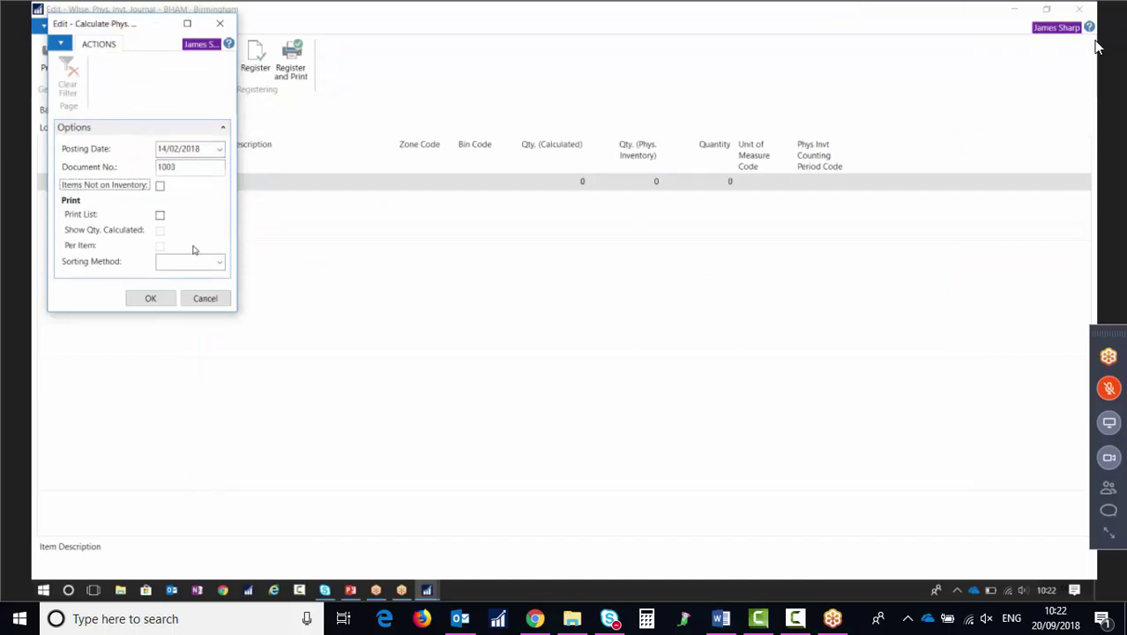
left_click(150, 298)
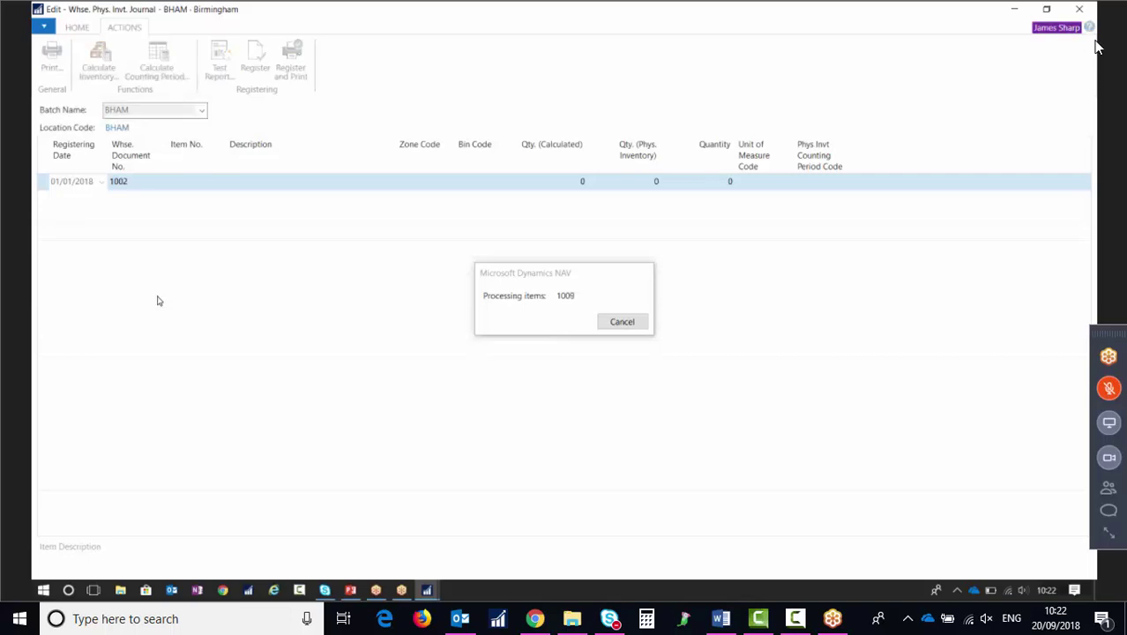
right_click(56, 183)
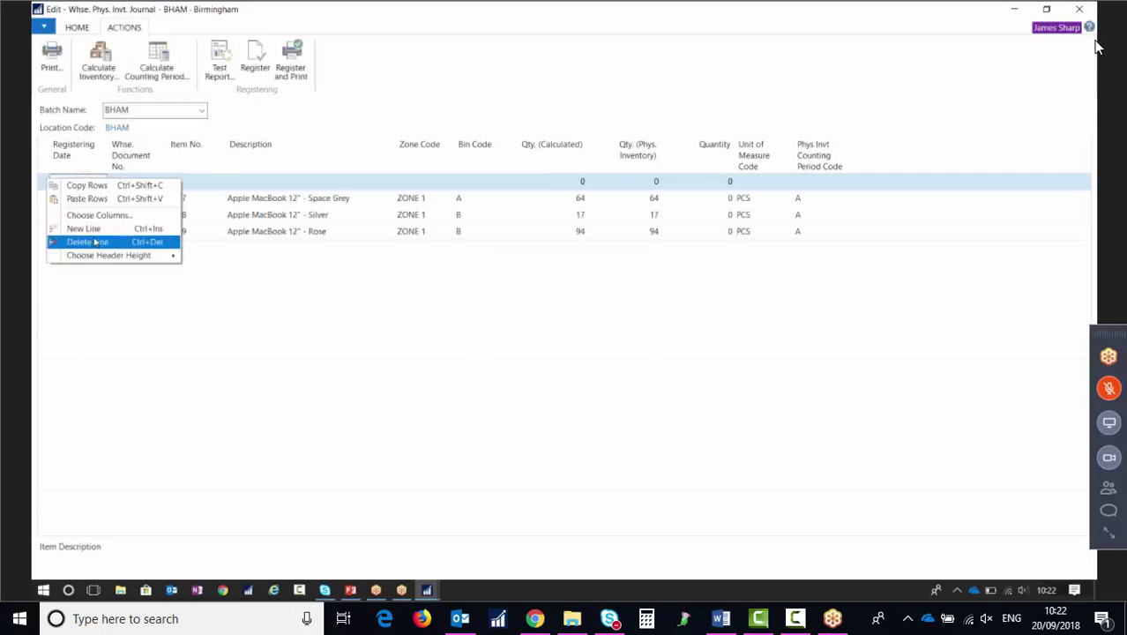
left_click(101, 242)
left_click(542, 322)
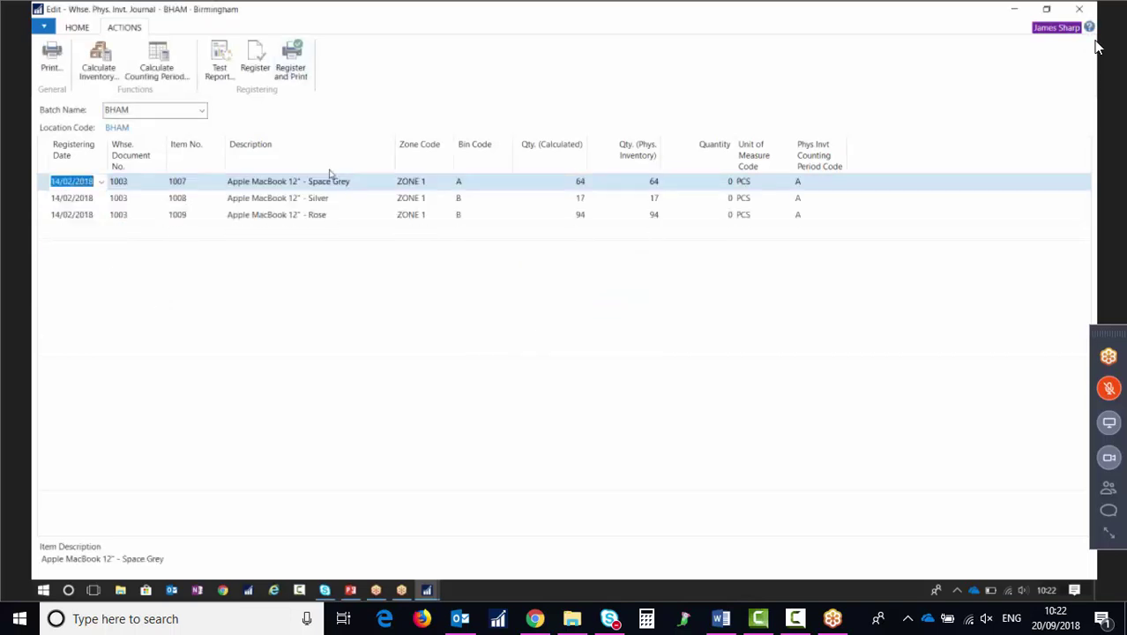
Step: Register the three MacBook journal lines of document 1003 and close the journal
left_click(255, 60)
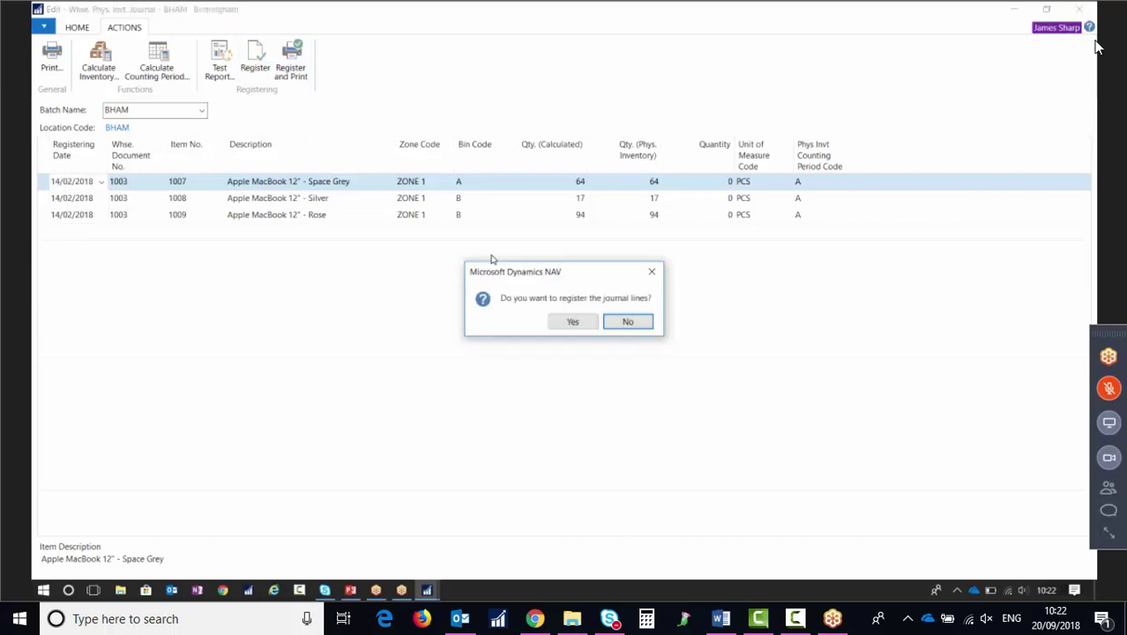
left_click(578, 322)
left_click(621, 332)
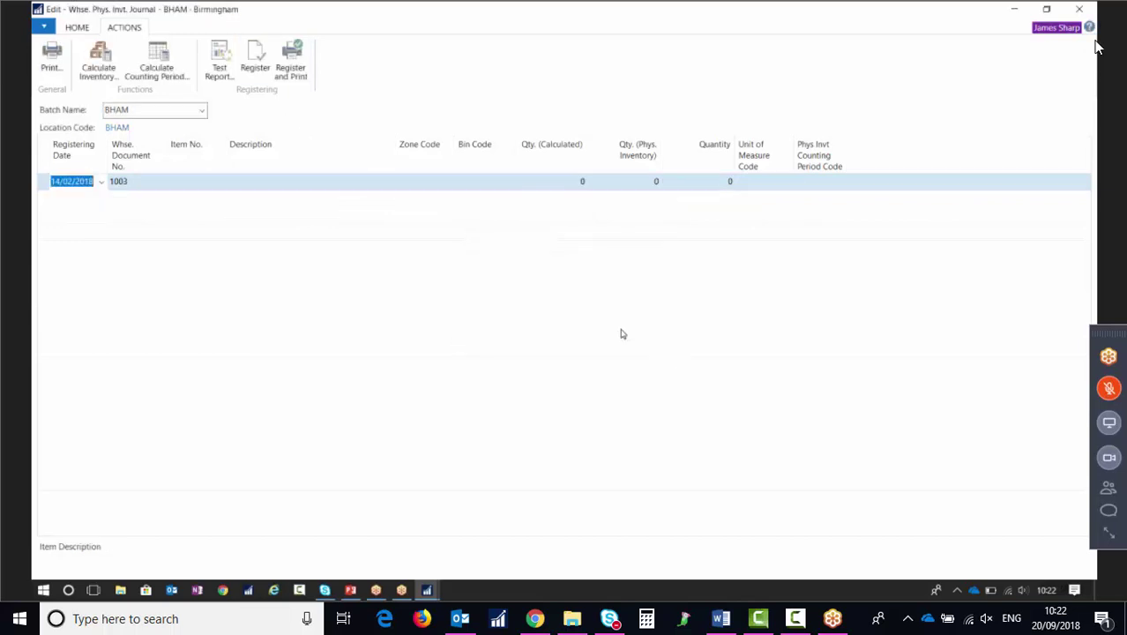
left_click(1078, 9)
Step: Move the work date forward to a date beyond February 2018
left_click(43, 48)
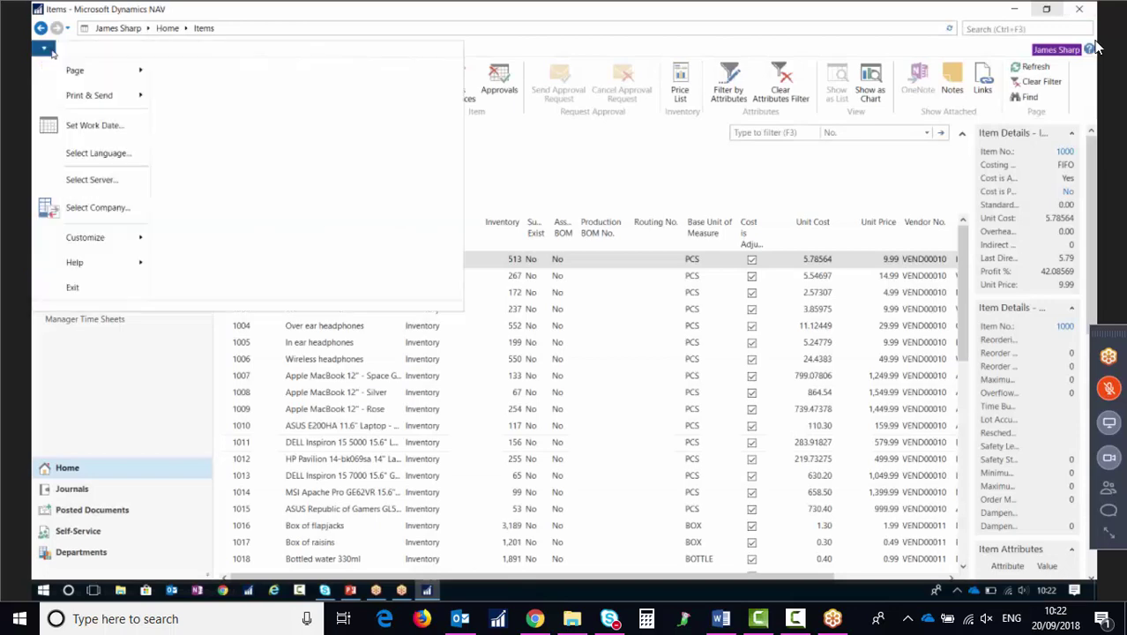
left_click(75, 126)
left_click(264, 70)
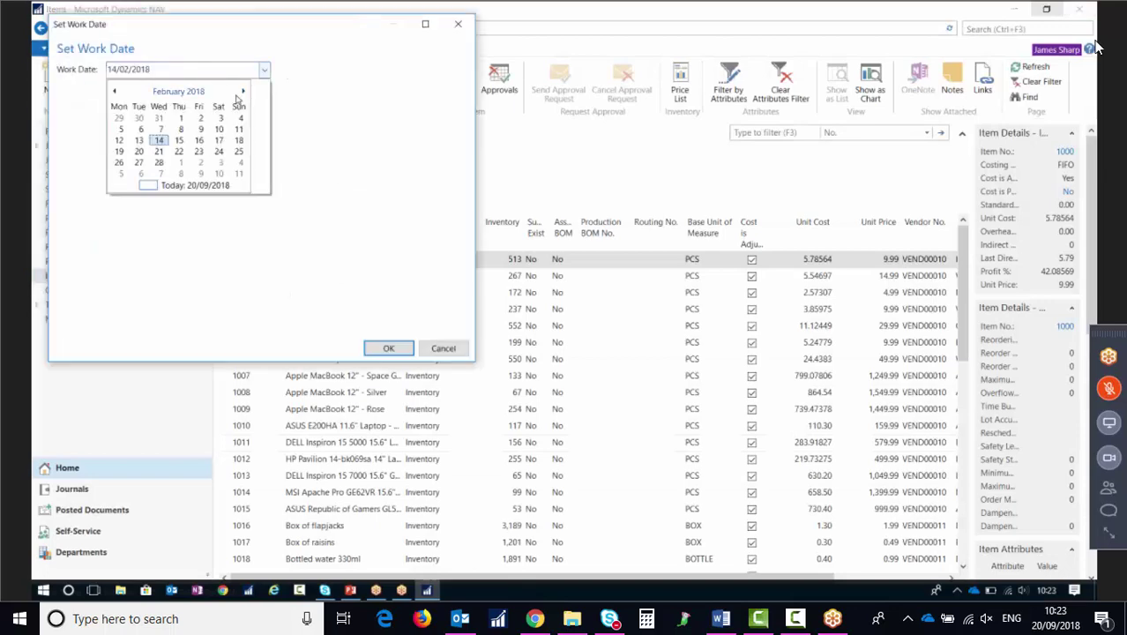
left_click(244, 94)
left_click(199, 140)
left_click(388, 348)
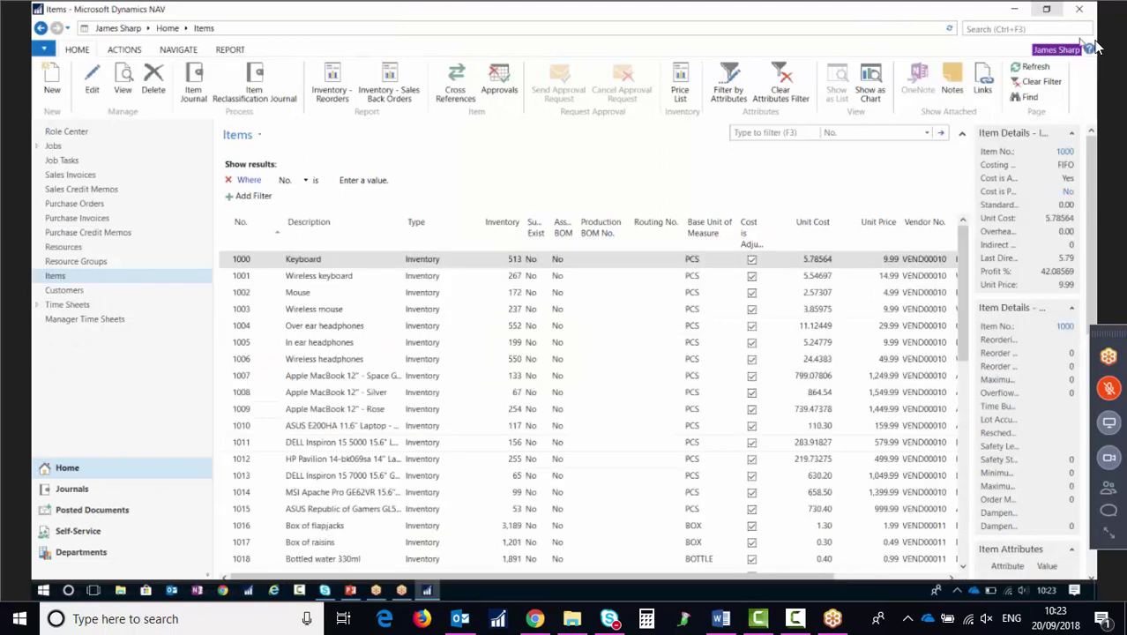
Step: Reopen the Whse. Phys. Invt. Journal, run Calculate Counting Period and accept MacBook items 1007 to 1009 for the March count
left_click(1003, 28)
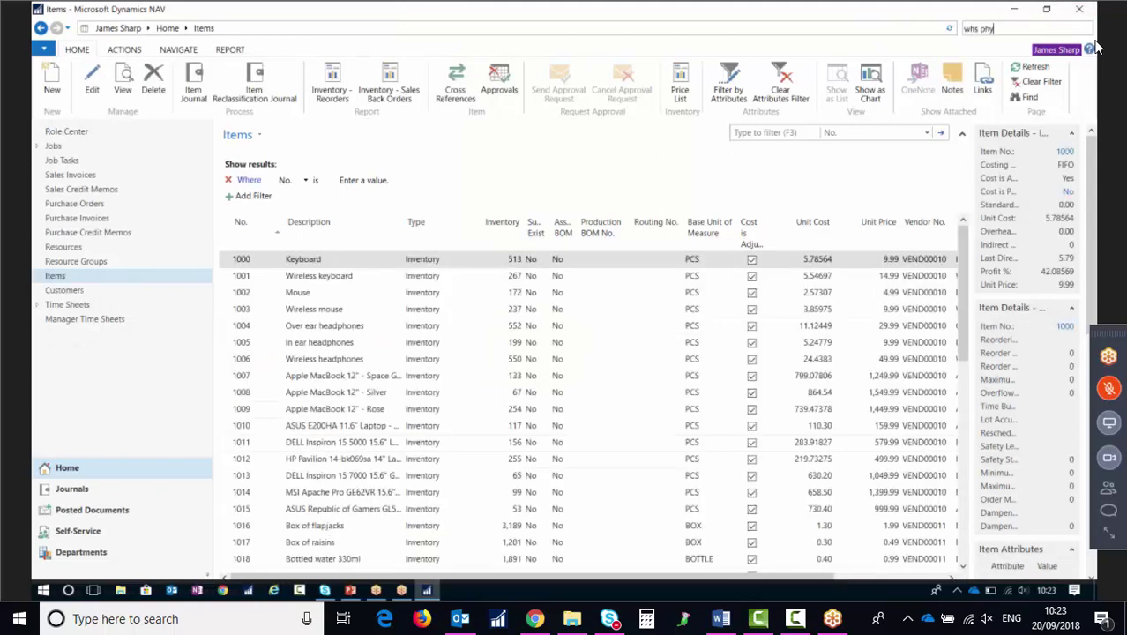
left_click(903, 45)
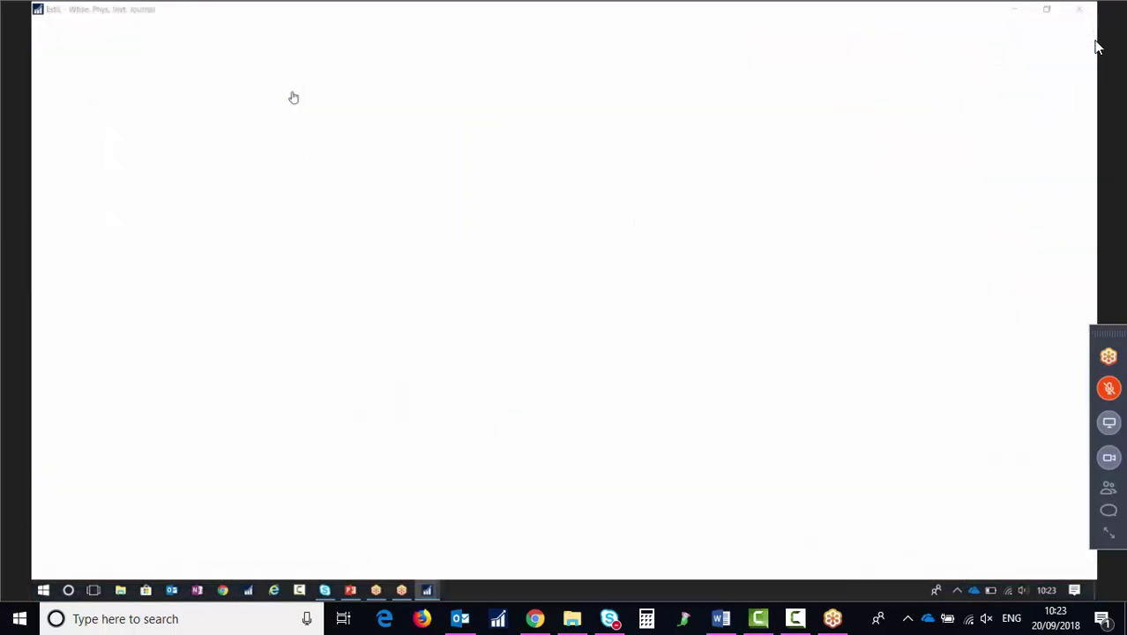
left_click(124, 28)
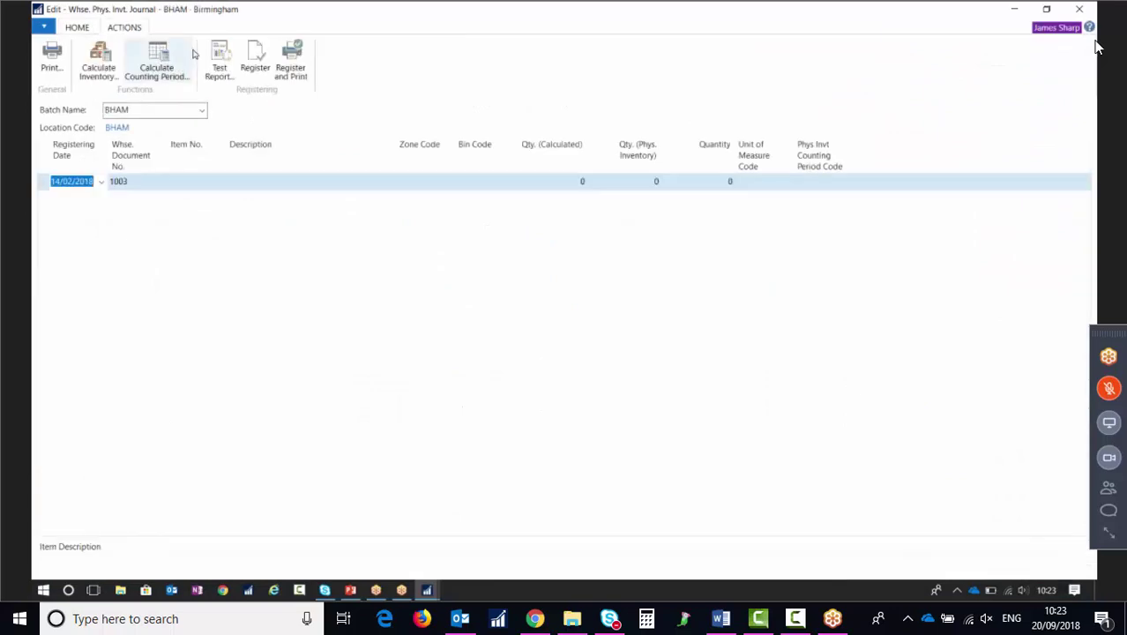
left_click(162, 60)
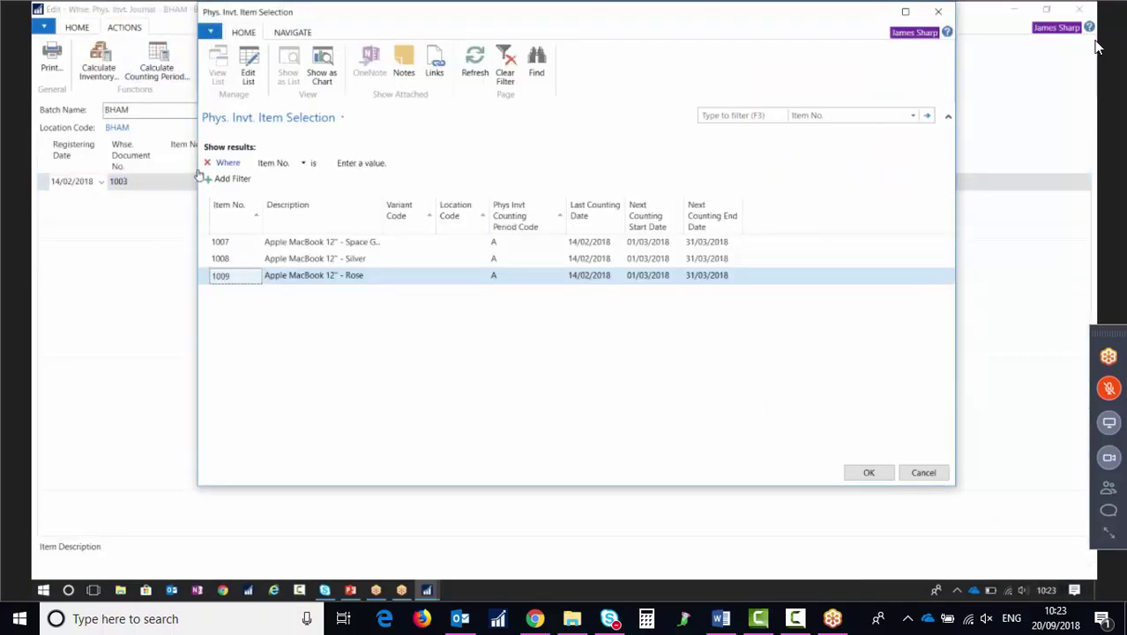
left_click_drag(206, 244, 214, 282)
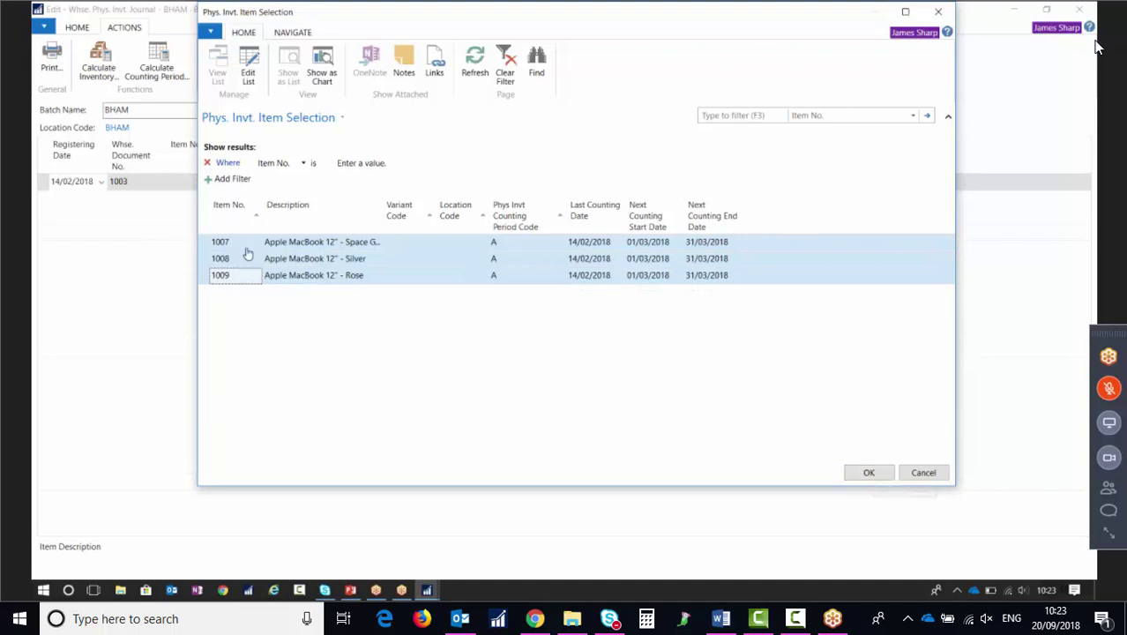
left_click(201, 242)
left_click(868, 473)
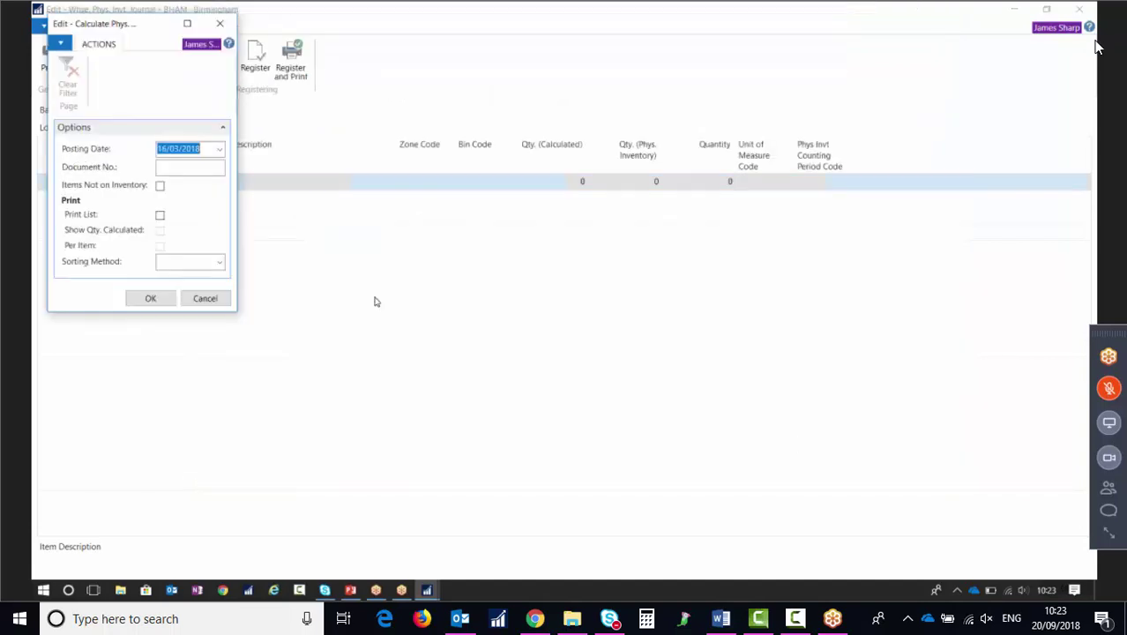
Step: Generate the MacBook counting lines under document number 1006 and delete the blank first journal line
left_click(181, 167)
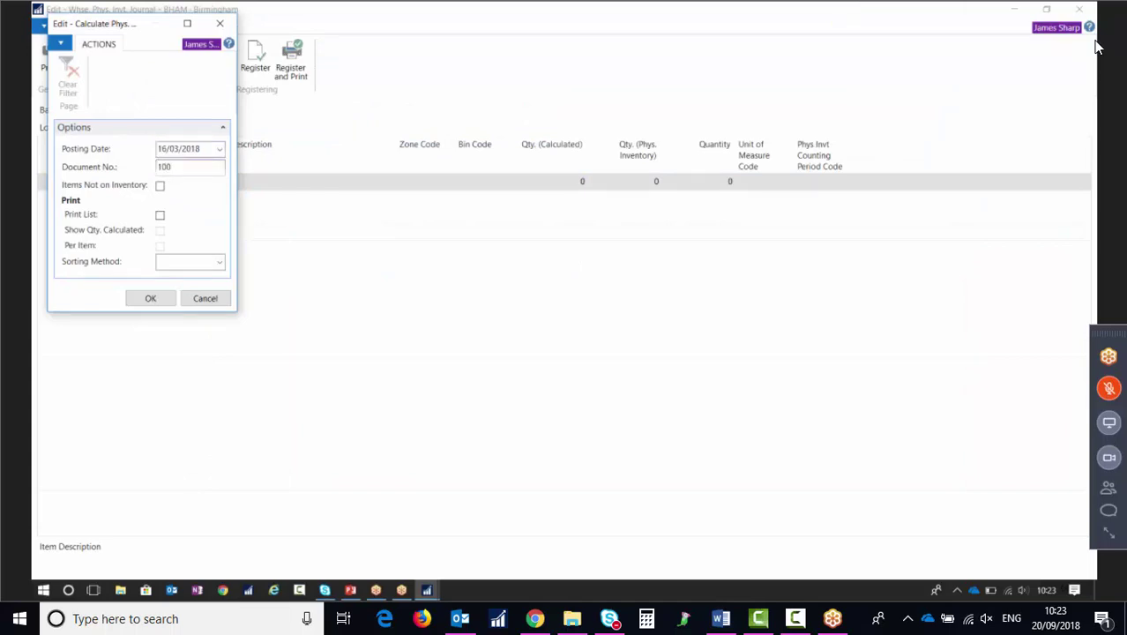
left_click(147, 298)
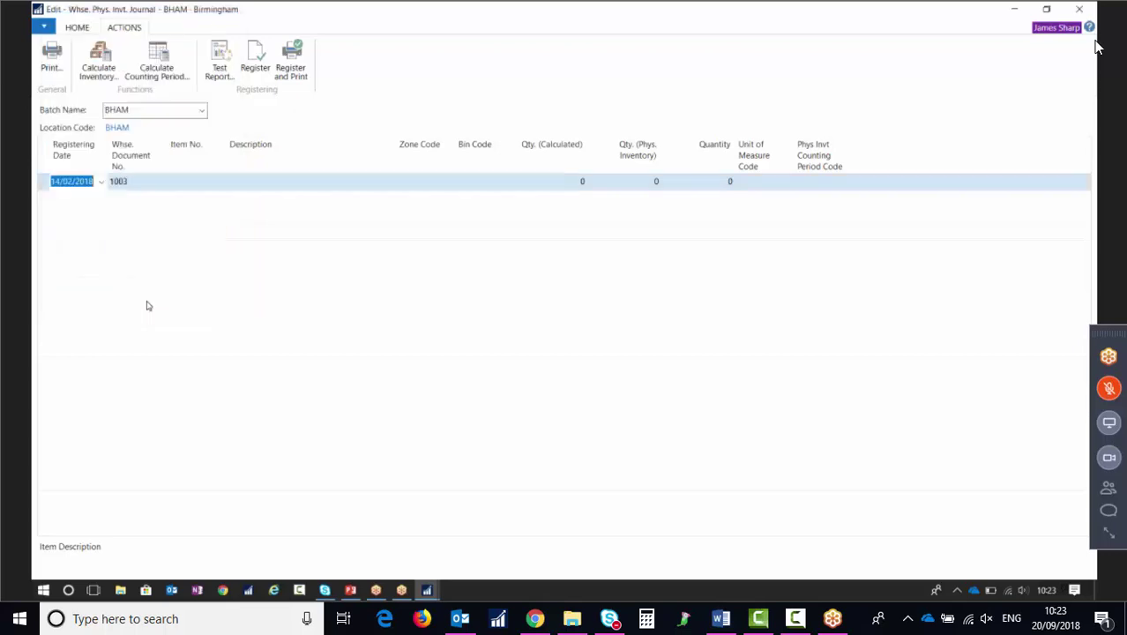
right_click(46, 180)
left_click(132, 247)
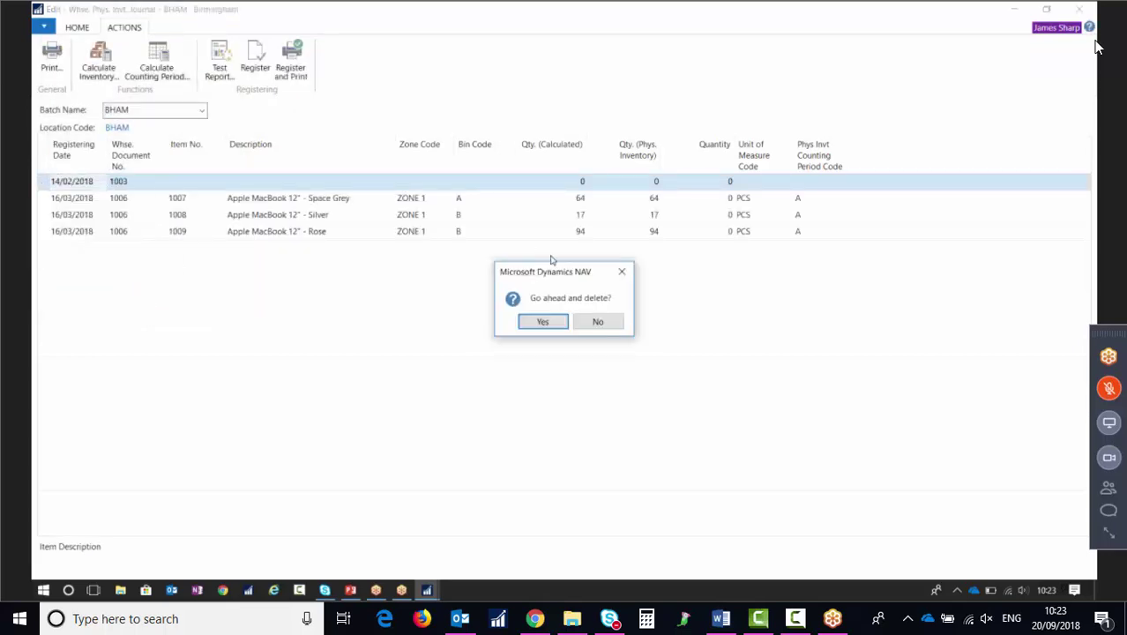
left_click(556, 325)
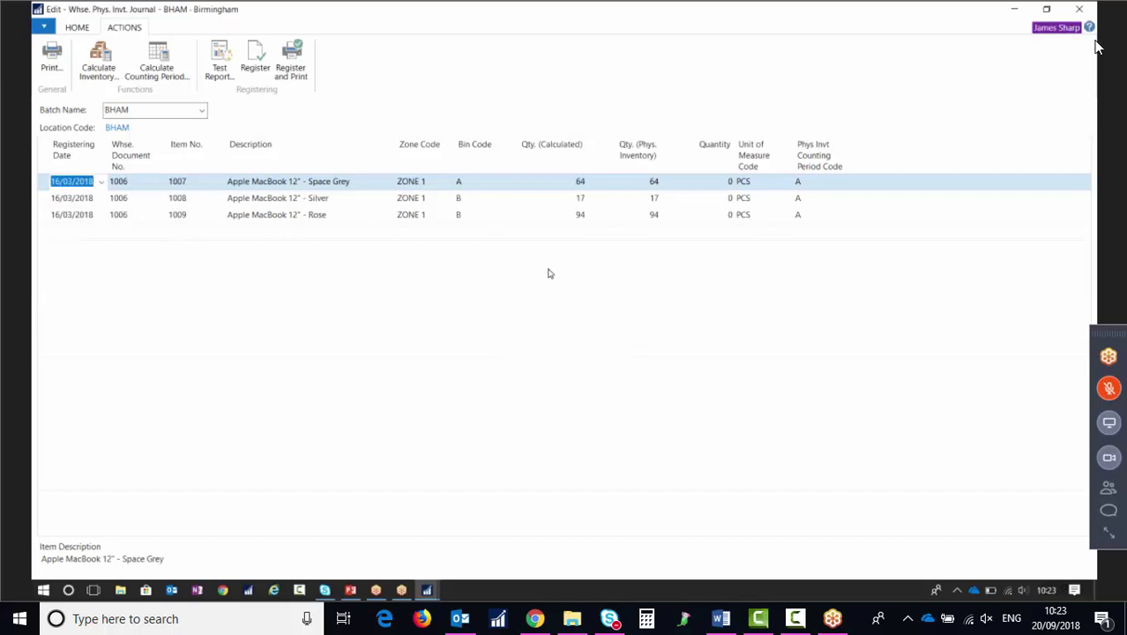
Step: Register the three MacBook journal lines of document 1006 and close the journal
left_click(255, 59)
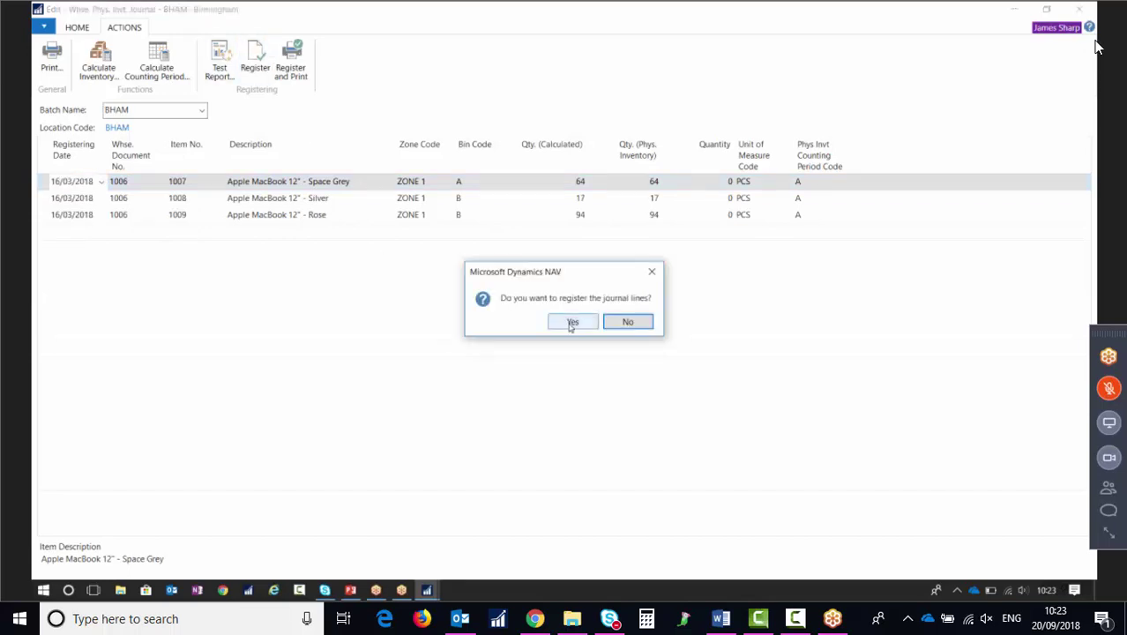
left_click(572, 323)
left_click(634, 320)
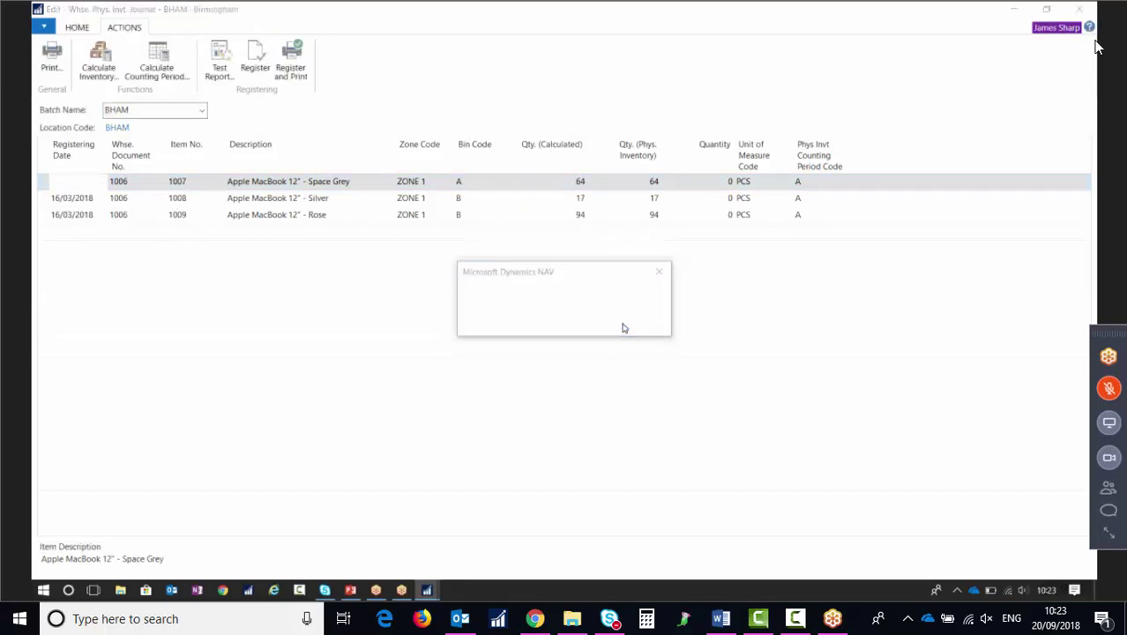
key("Escape")
Step: Set the work date to 11/04/2018
left_click(43, 47)
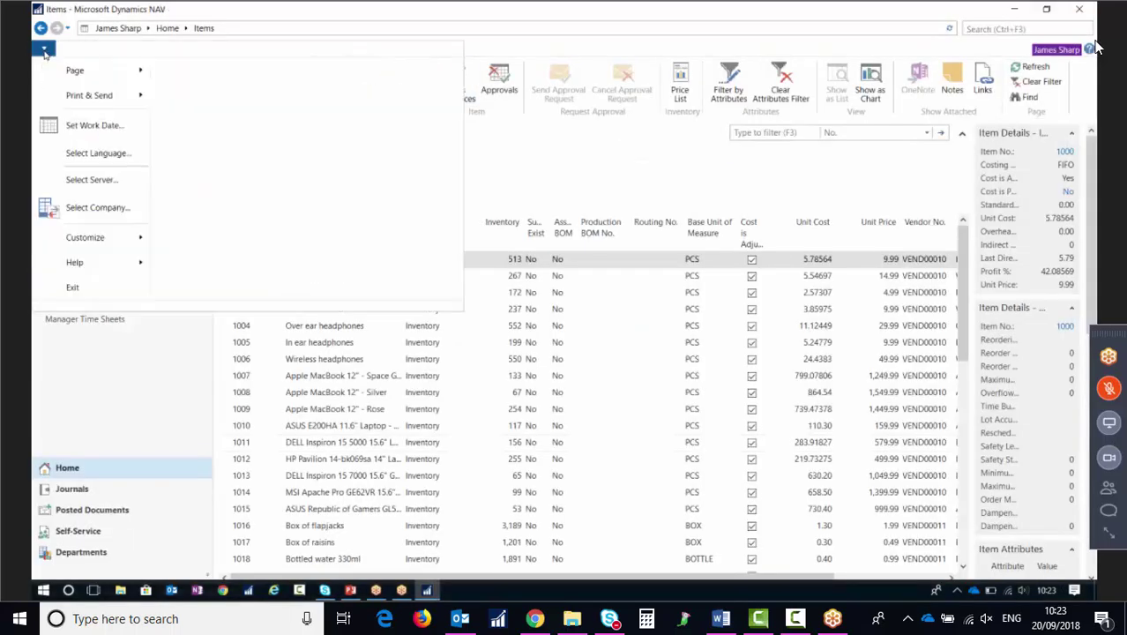
left_click(97, 124)
left_click(264, 69)
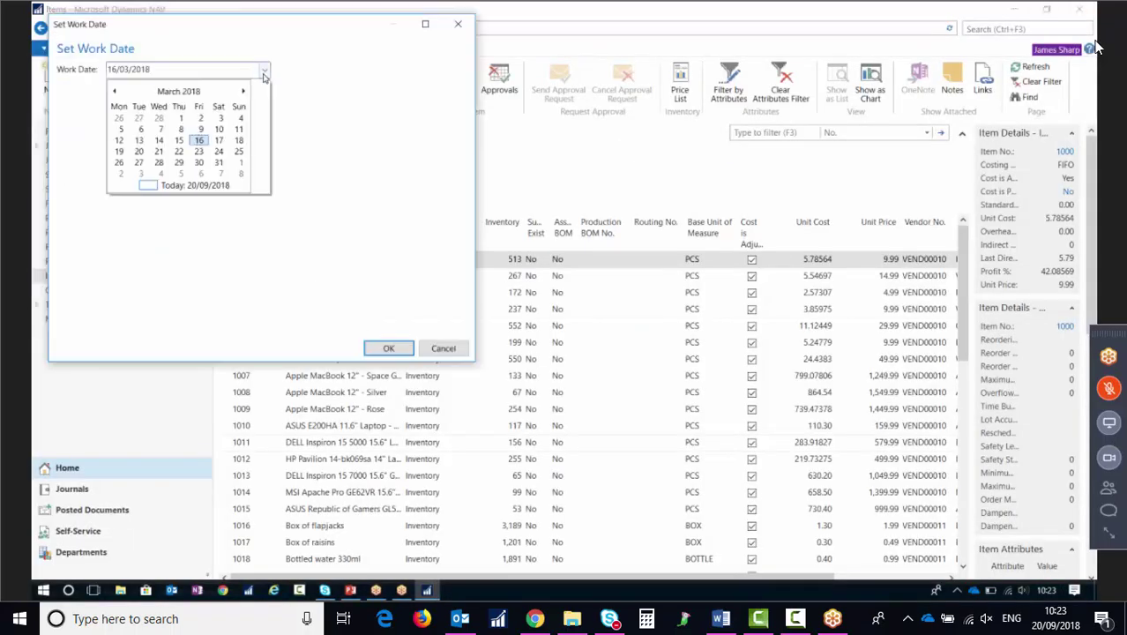
left_click(240, 94)
left_click(238, 118)
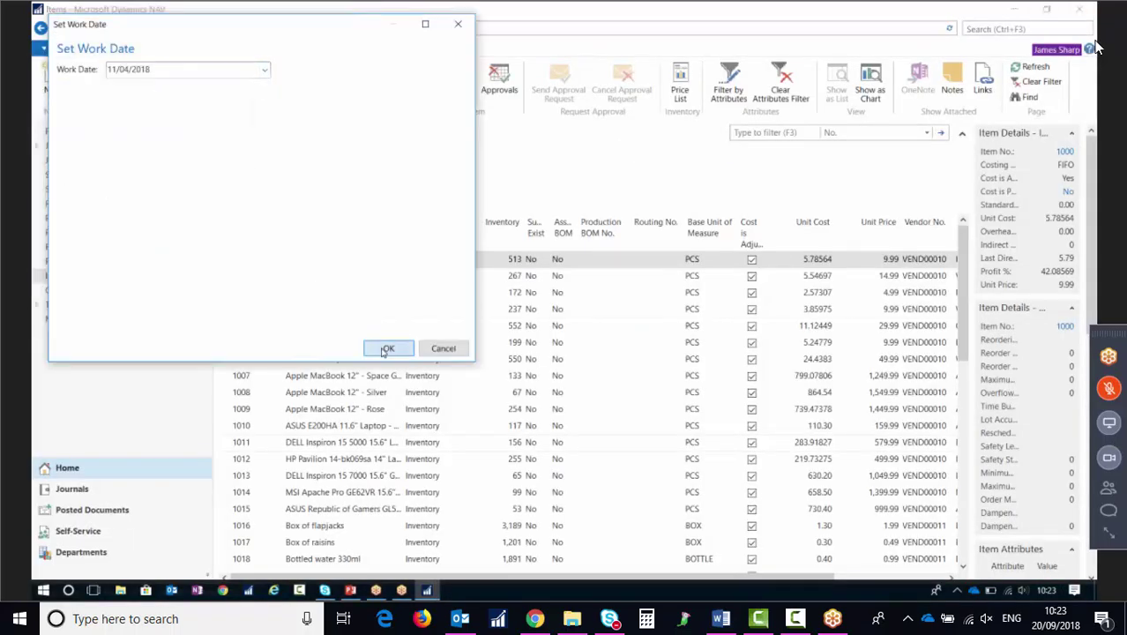
left_click(387, 348)
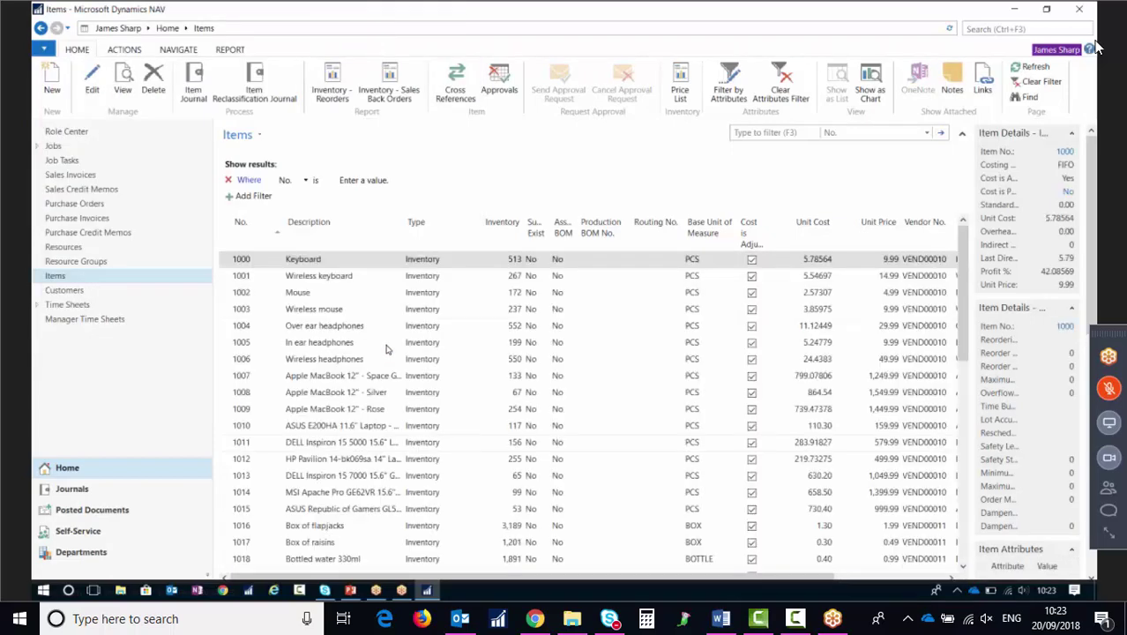
Step: Reopen the Whse. Phys. Invt. Journal for Birmingham and run Calculate Counting Period for the April work date
left_click(973, 30)
type("whs ph in j")
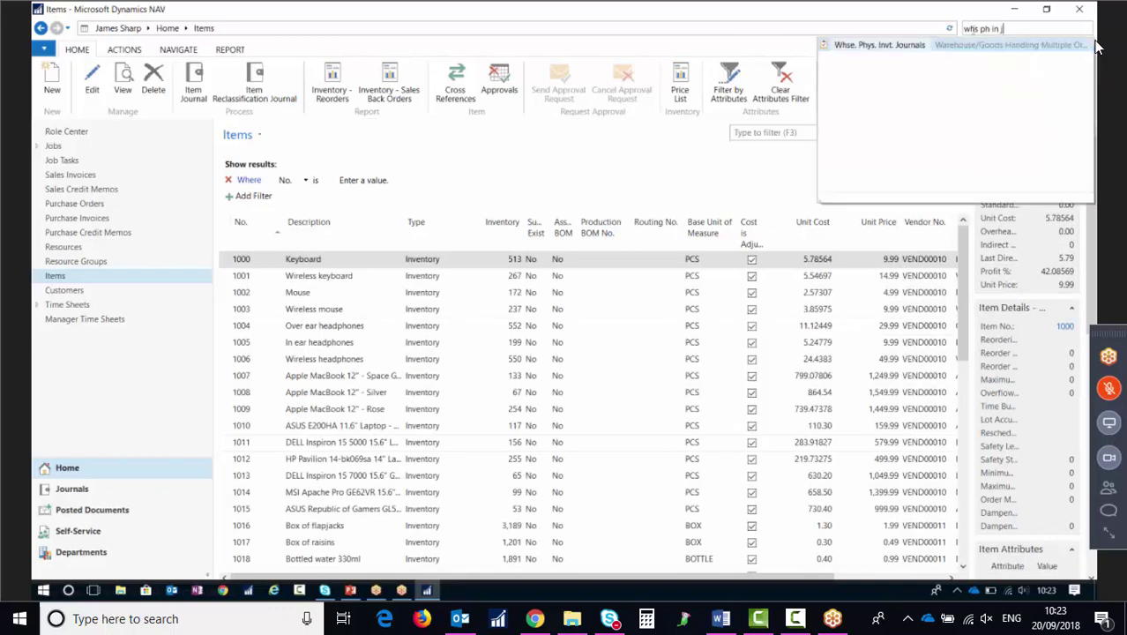
left_click(881, 45)
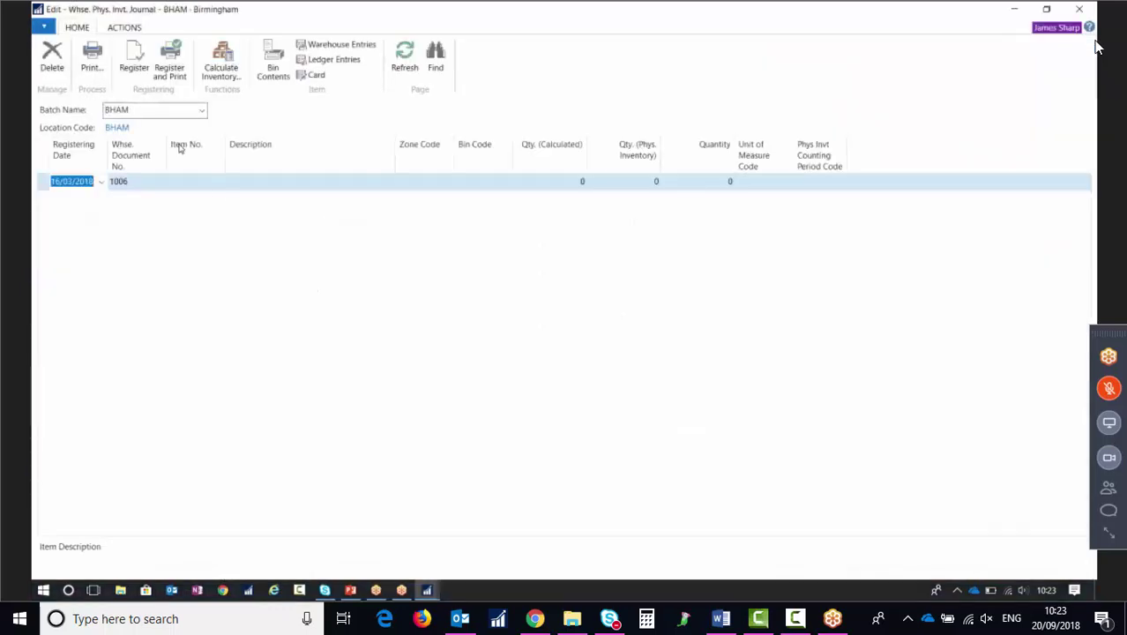
left_click(124, 28)
left_click(158, 60)
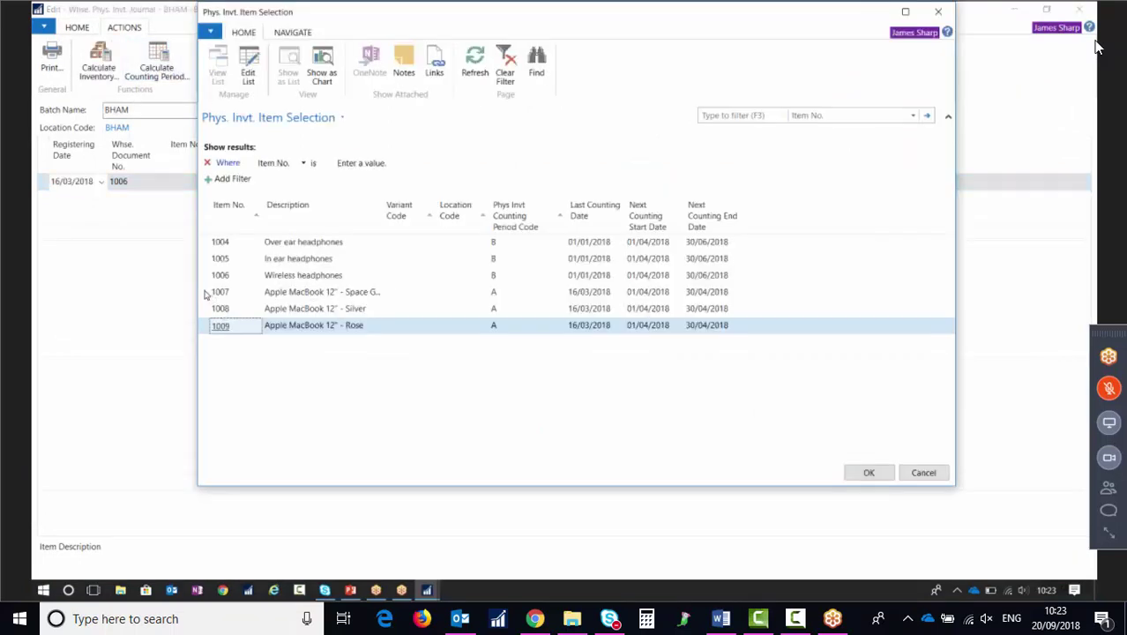
Step: Select all six items due for counting, headphones 1004 to 1006 and MacBooks 1007 to 1009, and accept the selection
left_click_drag(205, 293, 209, 328)
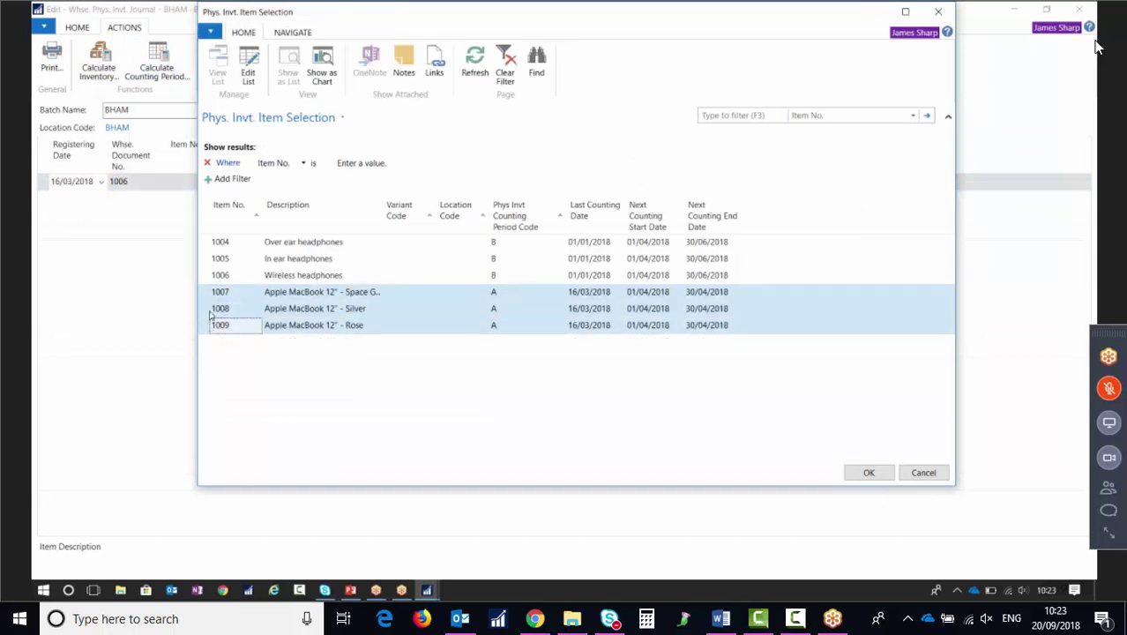
left_click_drag(212, 244, 206, 280)
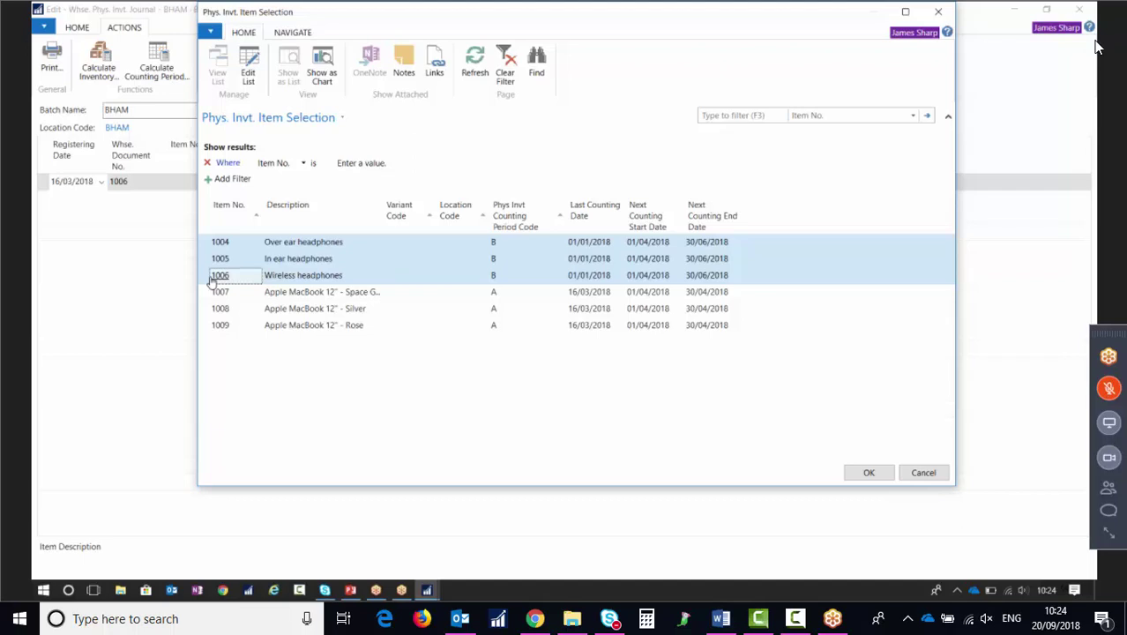
left_click(201, 215)
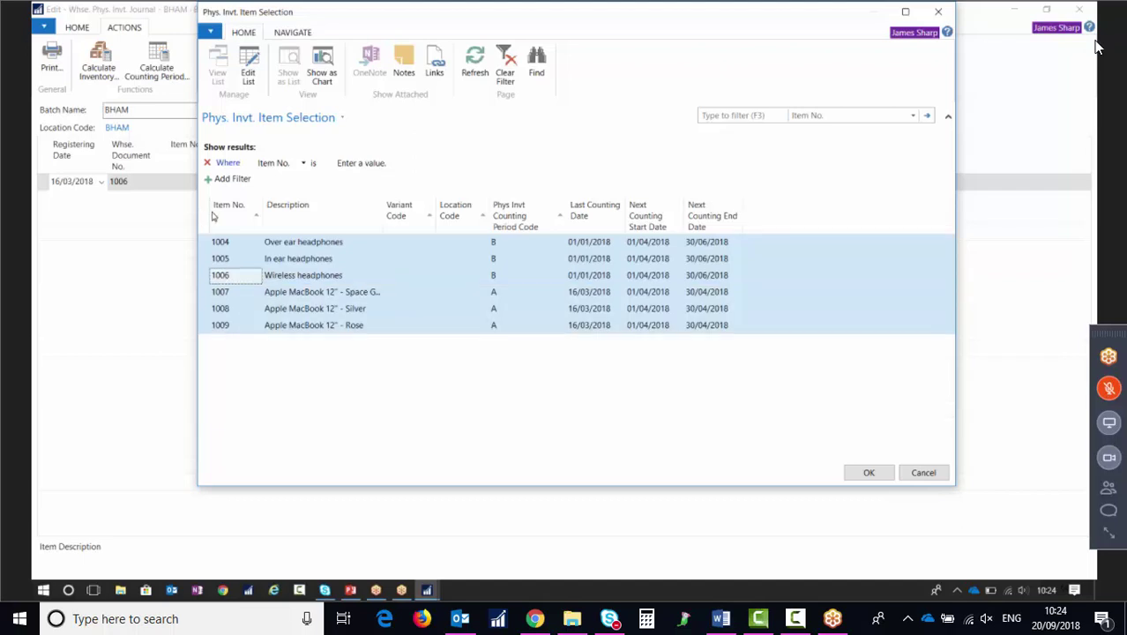
left_click(866, 473)
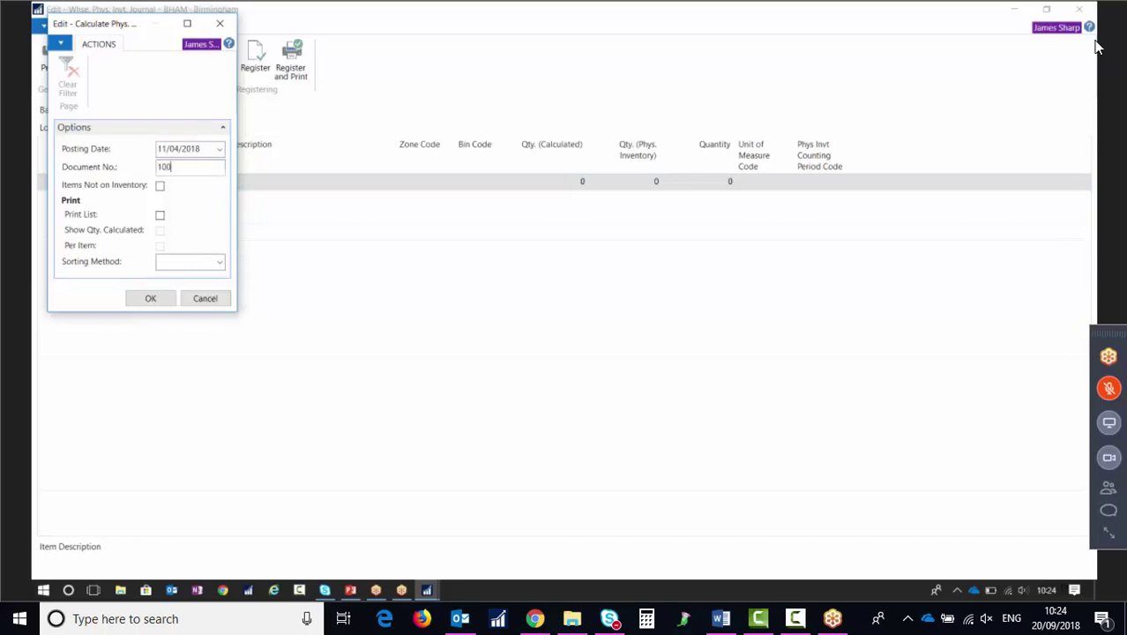
Step: Generate the headphone and MacBook counting lines under document number 1007 and delete the blank first journal line
left_click(149, 298)
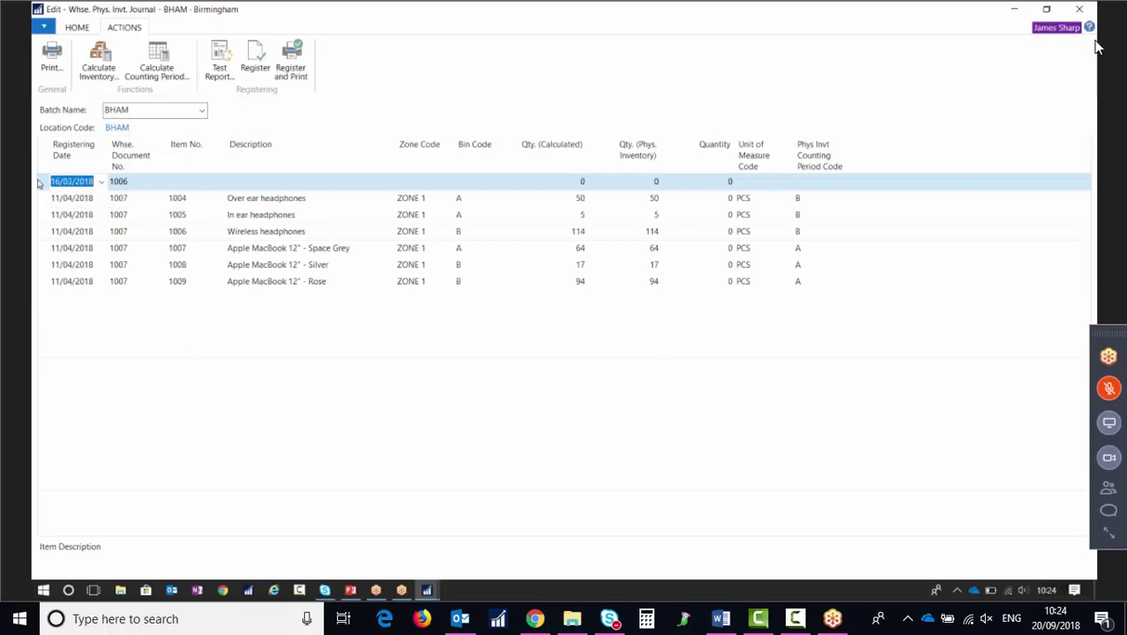
right_click(43, 183)
left_click(75, 242)
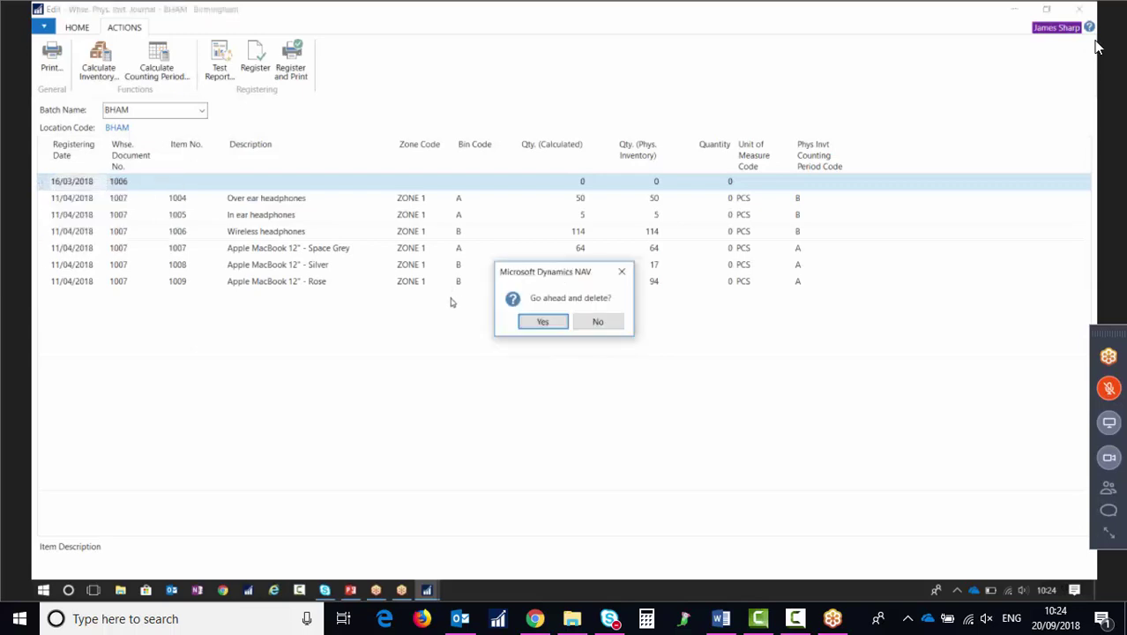
left_click(543, 322)
Step: Register the six journal lines of document 1007 and close the journal
left_click(255, 63)
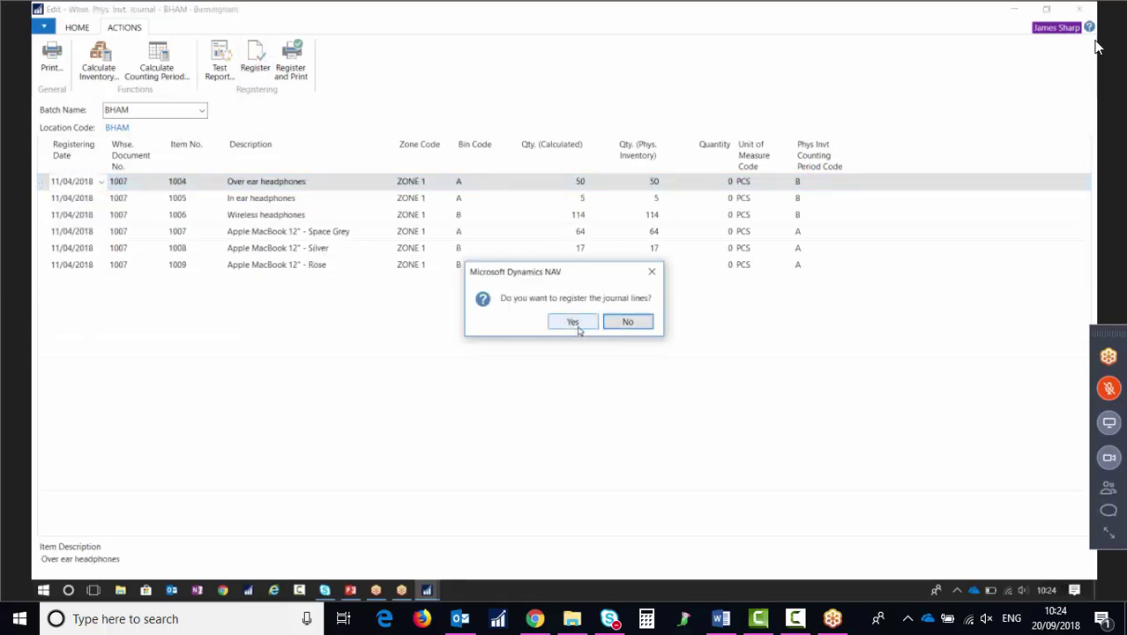
left_click(575, 323)
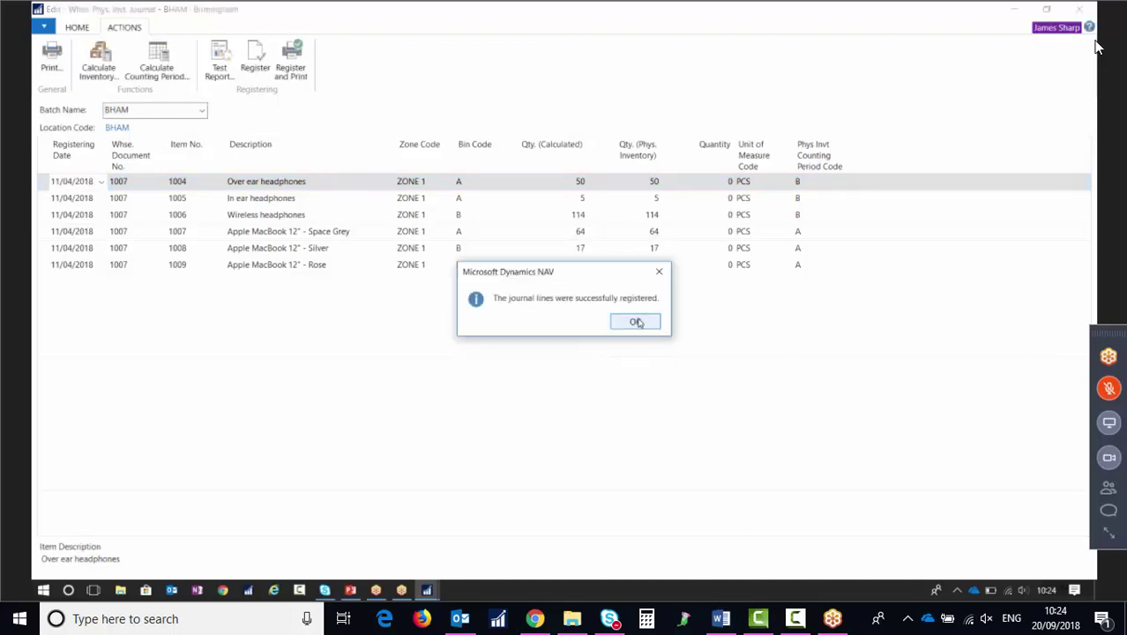
left_click(636, 319)
left_click(1079, 9)
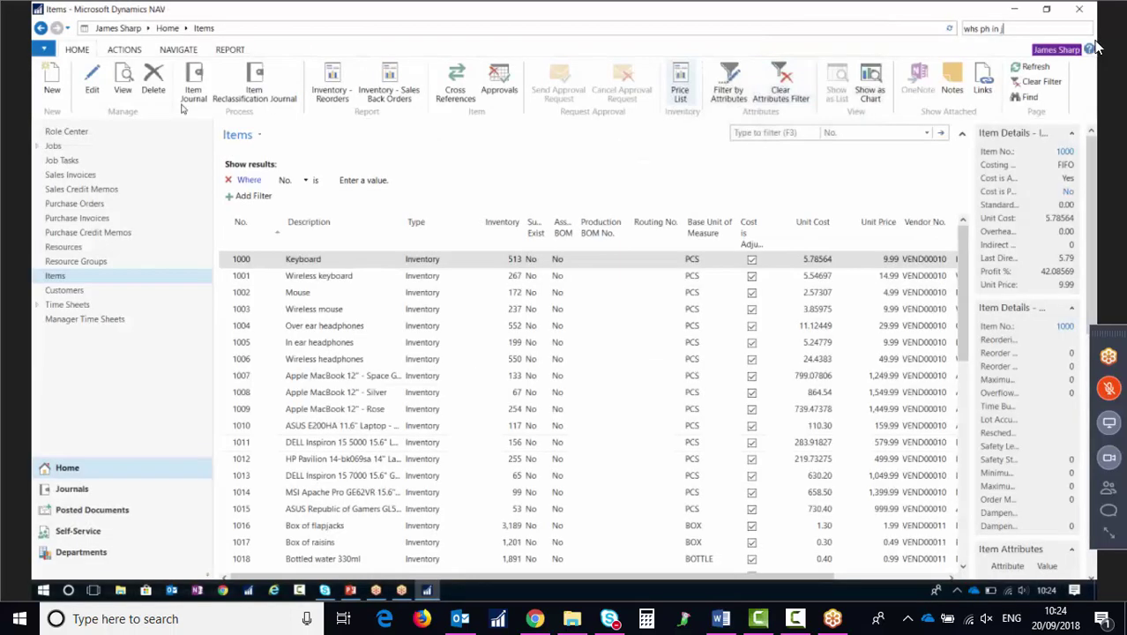
Step: Set the work date to 16/05/2018
left_click(43, 48)
left_click(92, 125)
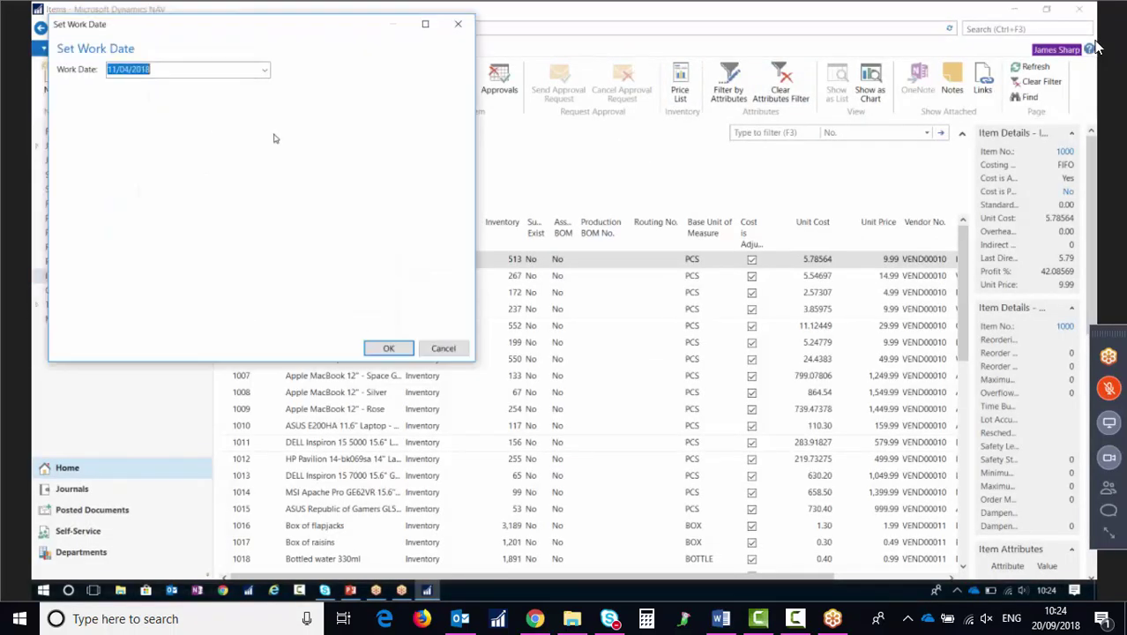
left_click(264, 69)
left_click(244, 90)
left_click(212, 184)
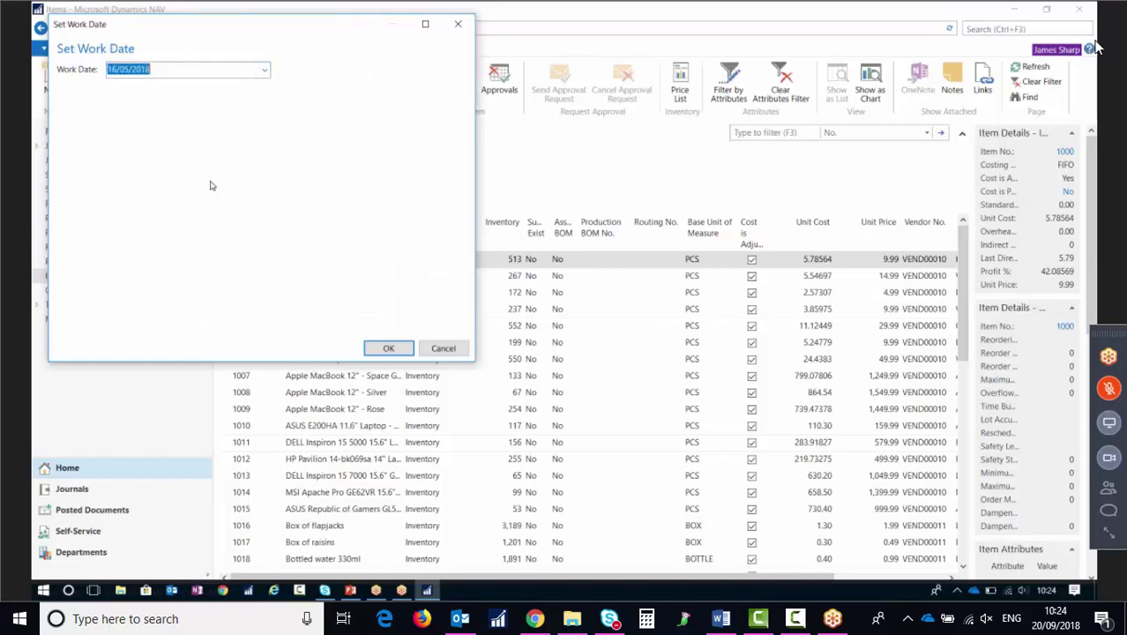
left_click(387, 348)
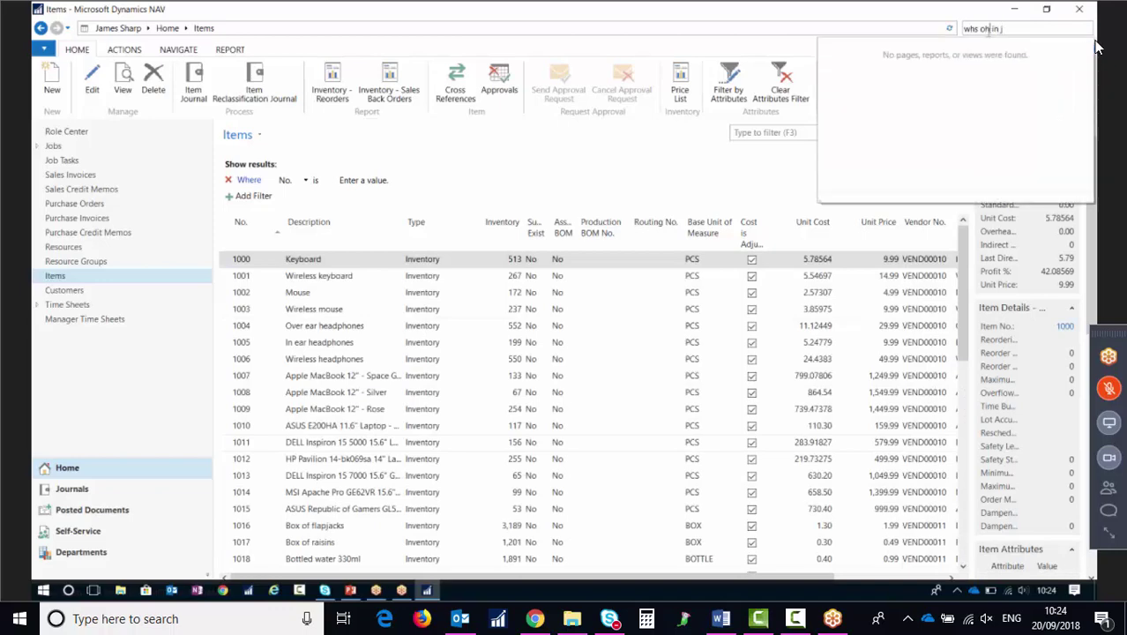
Step: Review the items due for counting in Birmingham's warehouse physical inventory journal by calculating the counting period, and close without generating lines
type("wh")
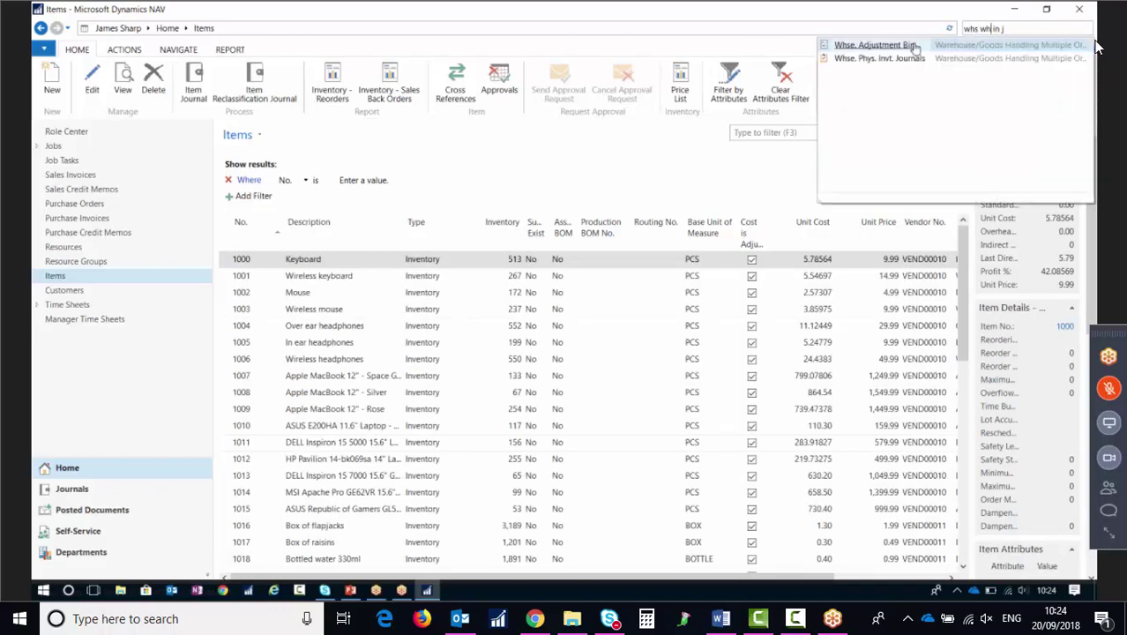
left_click(908, 58)
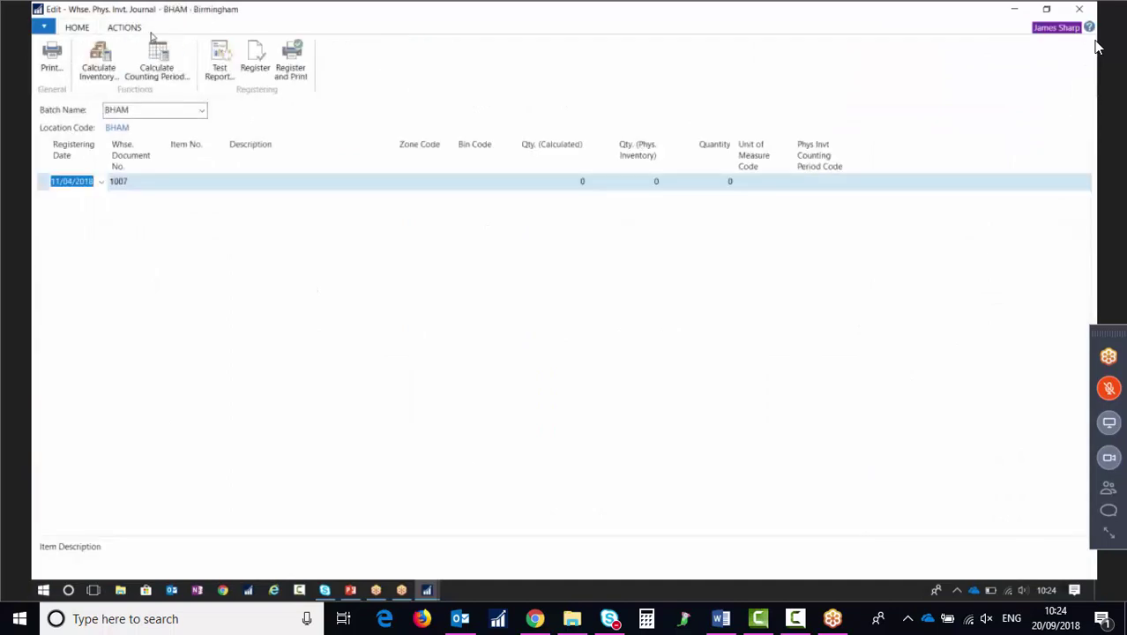
left_click(156, 55)
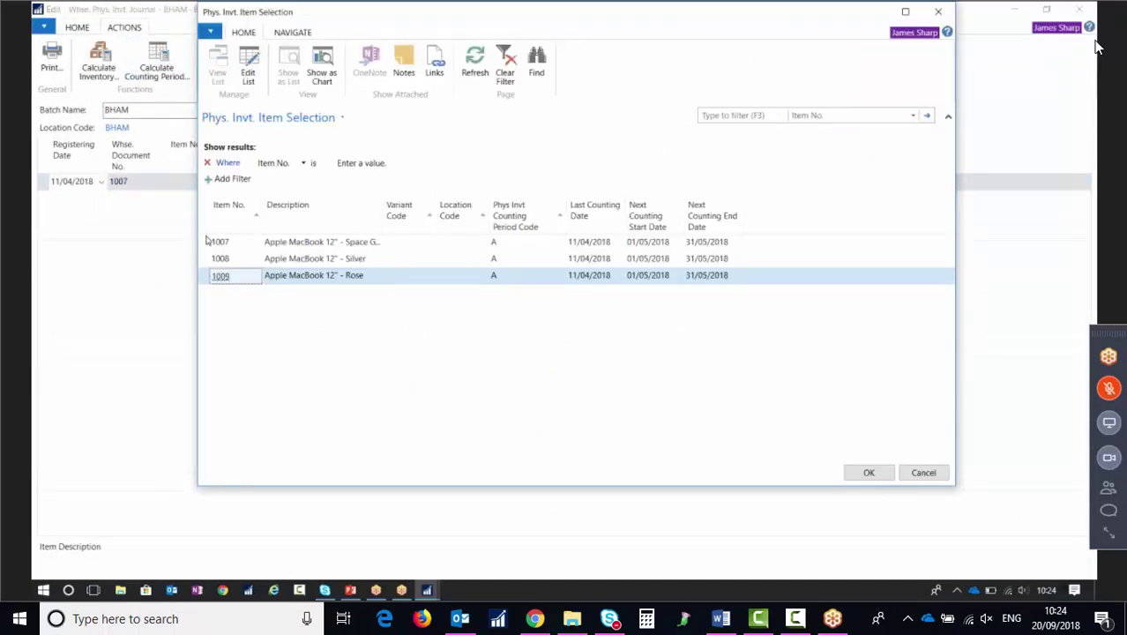
left_click_drag(208, 240, 234, 276)
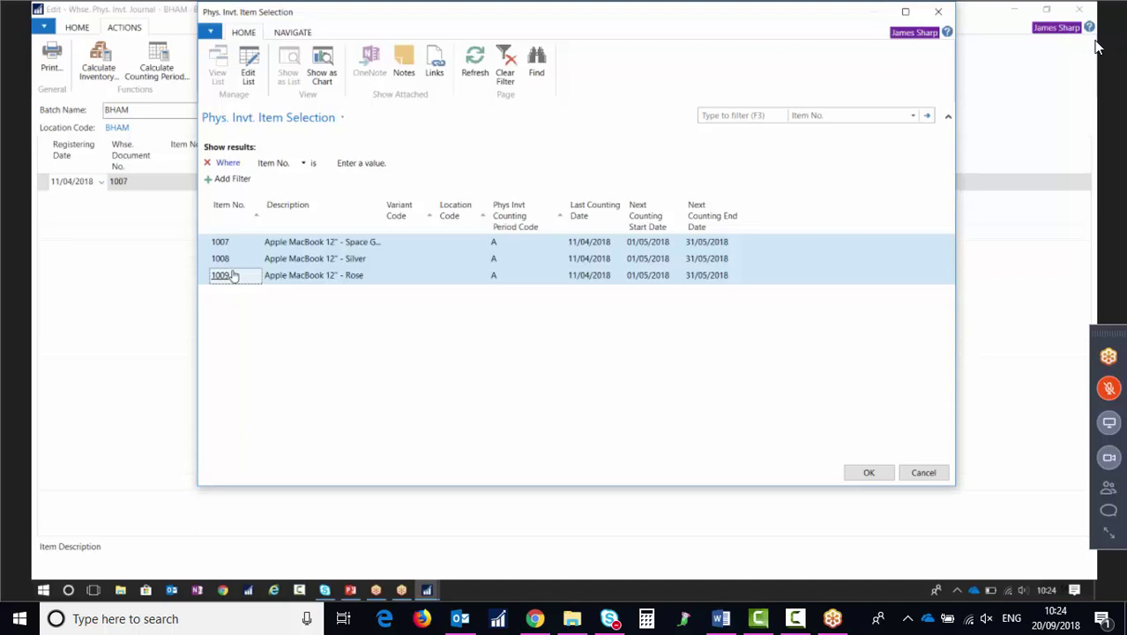
left_click(936, 11)
left_click(1080, 11)
Step: Set the work date to 24/01/2019
left_click(44, 49)
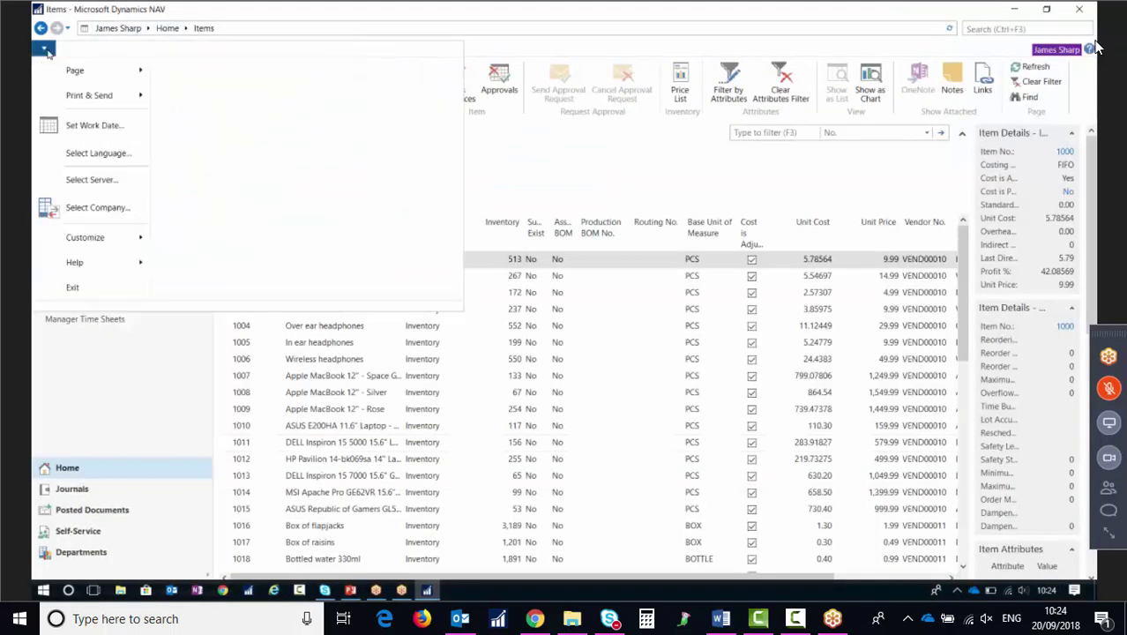
left_click(89, 124)
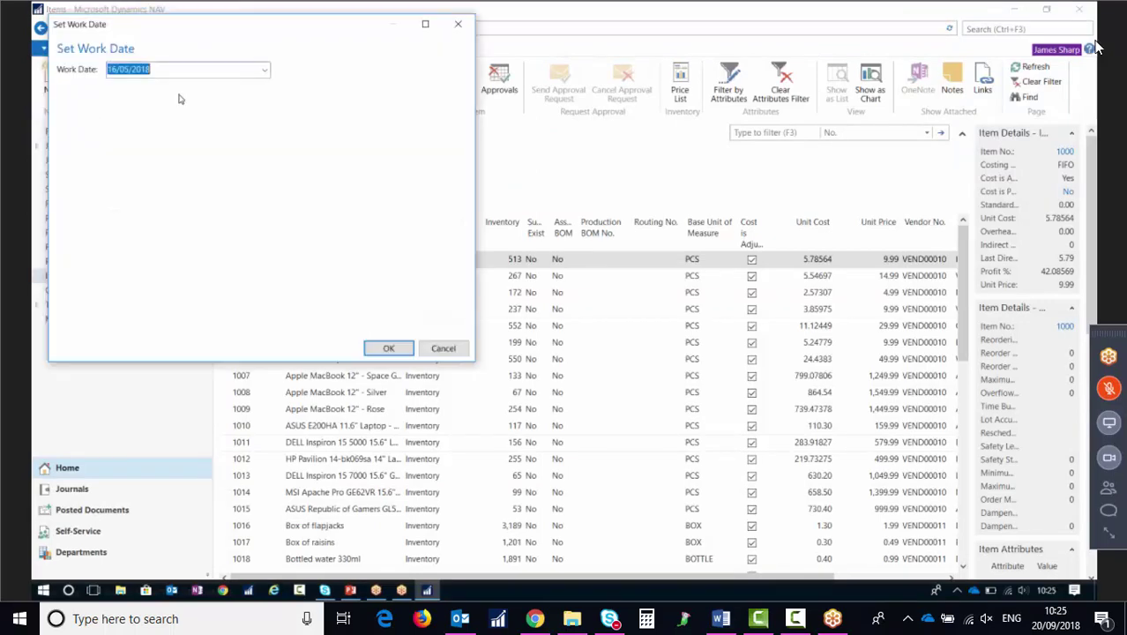
left_click(262, 72)
left_click(247, 93)
left_click(247, 93)
left_click(248, 92)
left_click(248, 93)
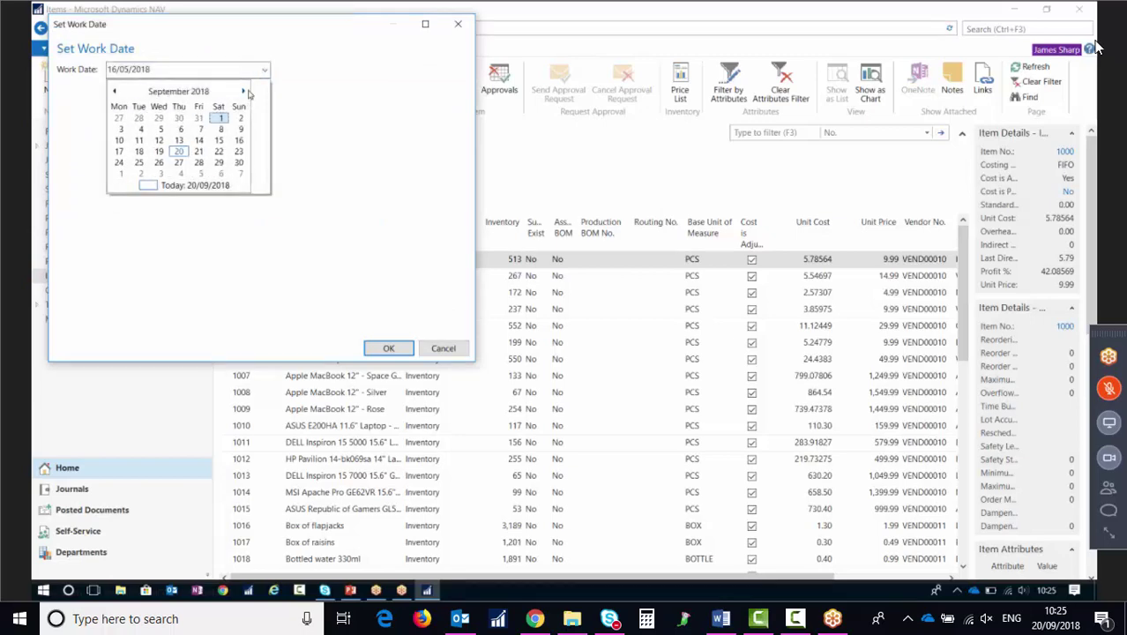
left_click(247, 92)
left_click(248, 93)
left_click(248, 92)
left_click(248, 92)
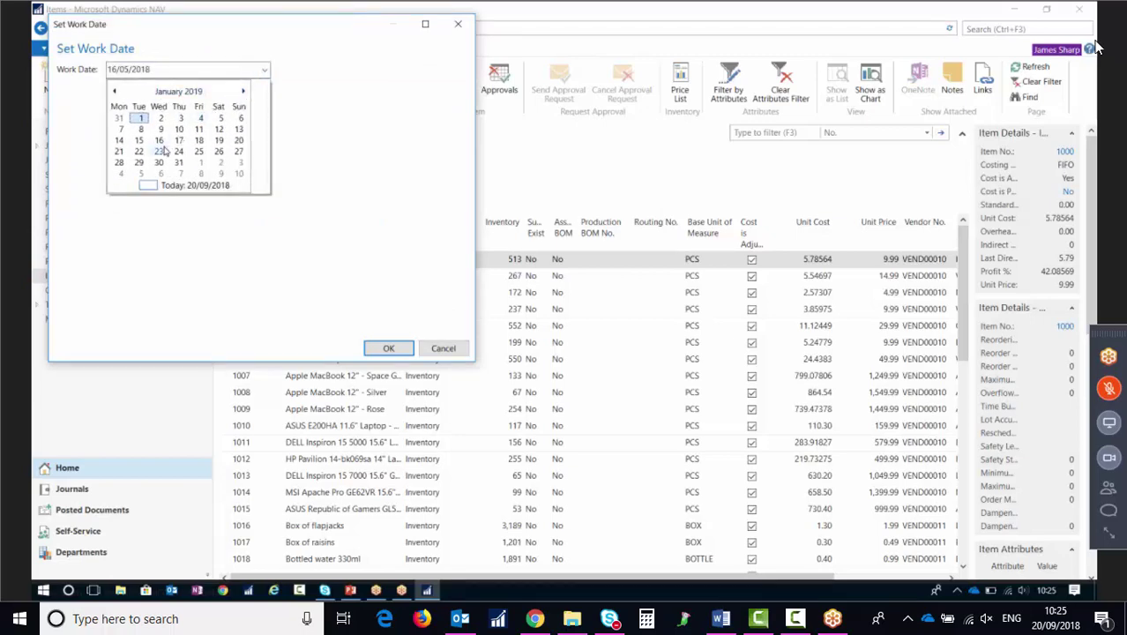
left_click(176, 151)
left_click(388, 348)
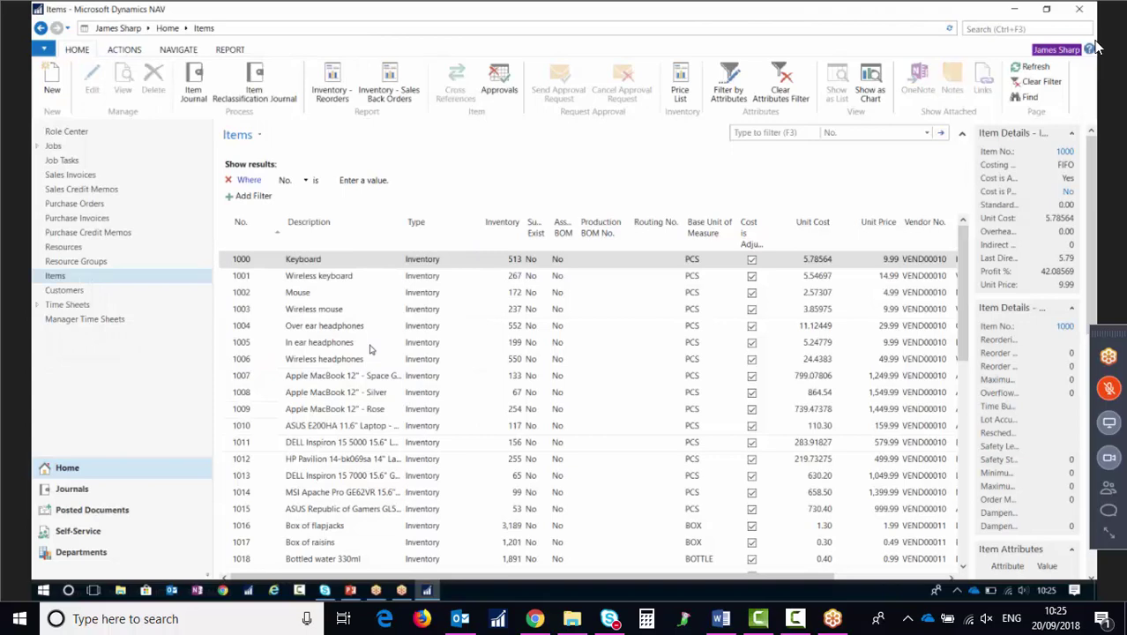
Step: Recalculate the counting period in the warehouse physical inventory journal, select all items due to review them, and discard the selection
left_click(1027, 27)
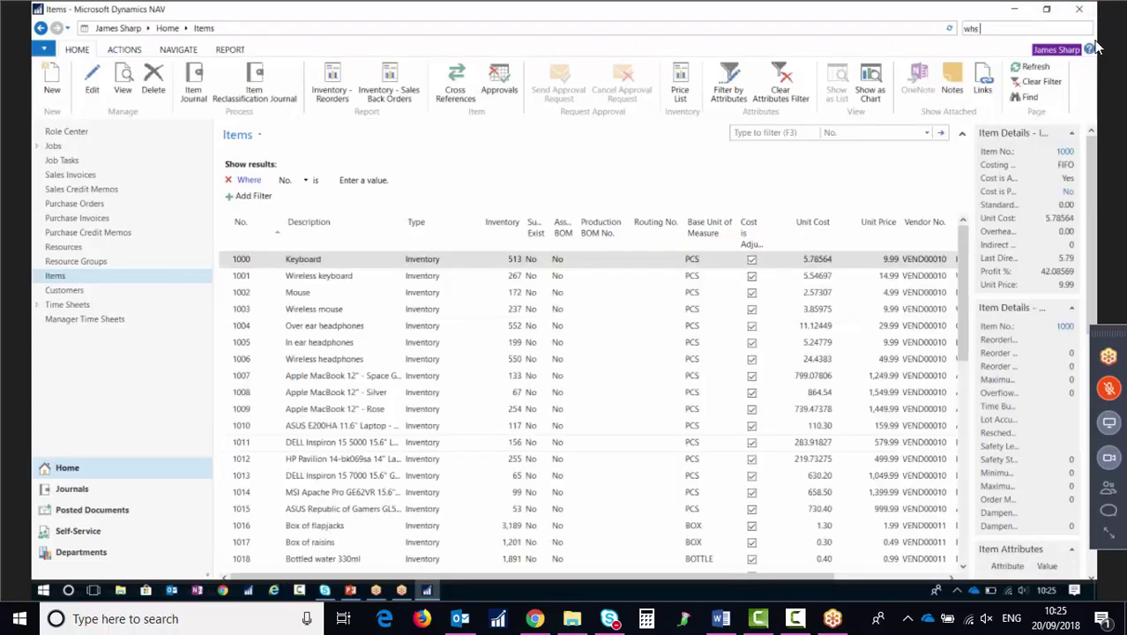
type("whs ph in j")
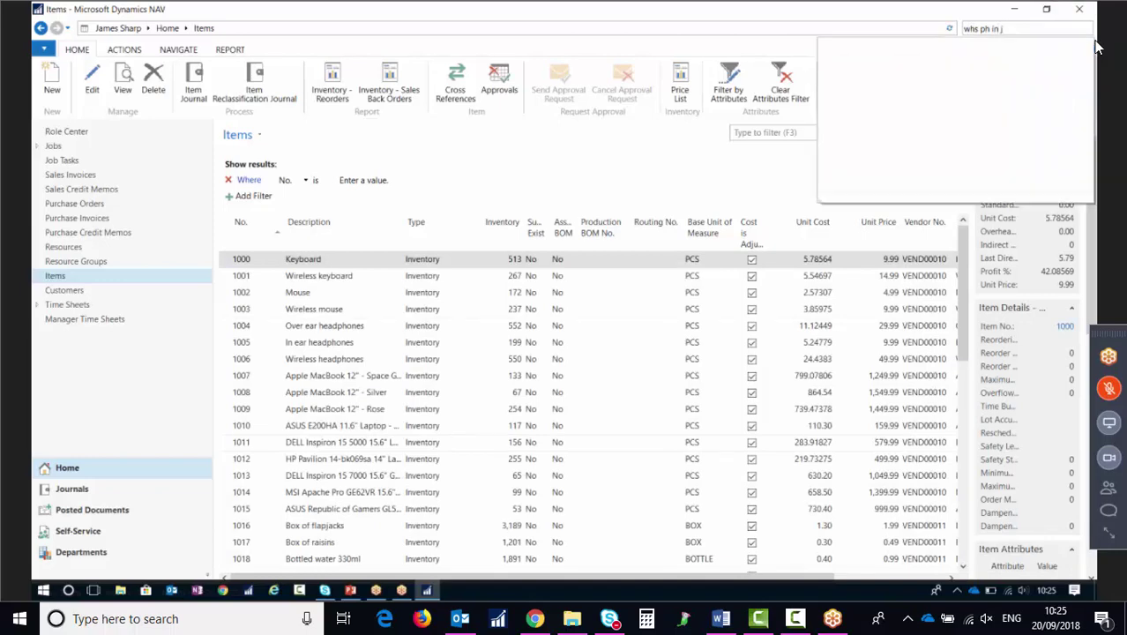
key("Return")
left_click(123, 27)
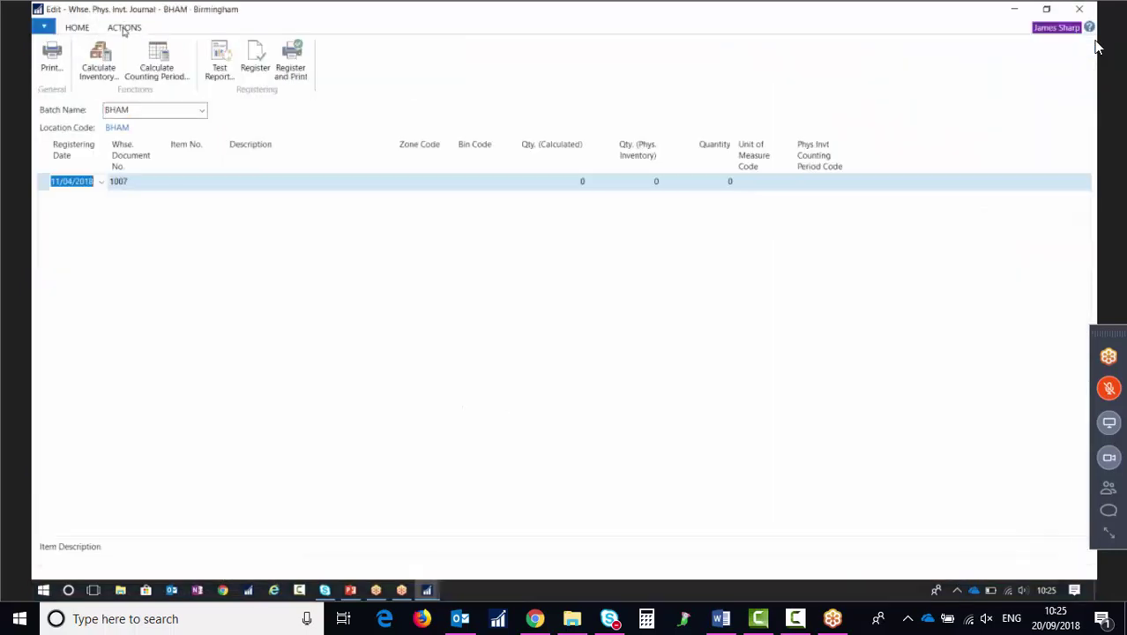
left_click(157, 62)
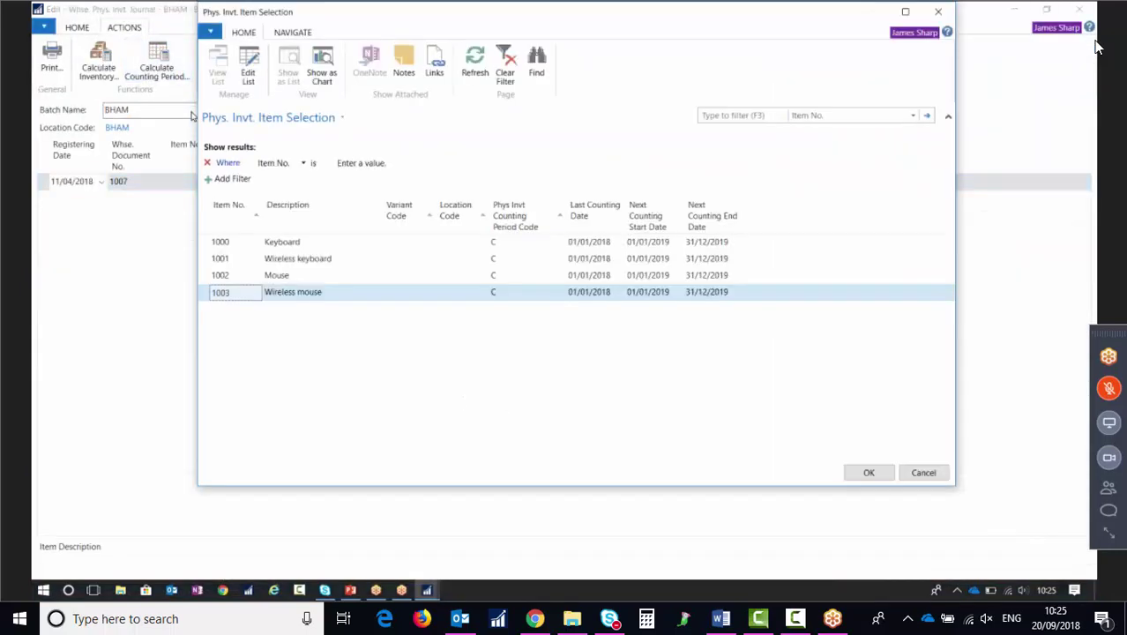
key("ctrl+a")
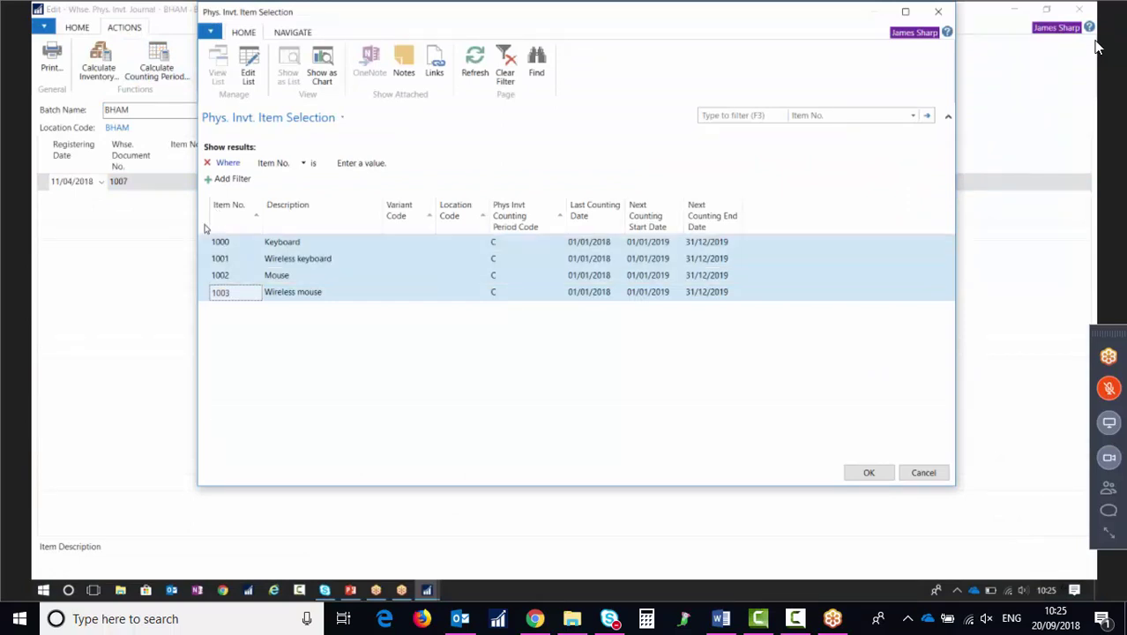
left_click(926, 473)
key("Escape")
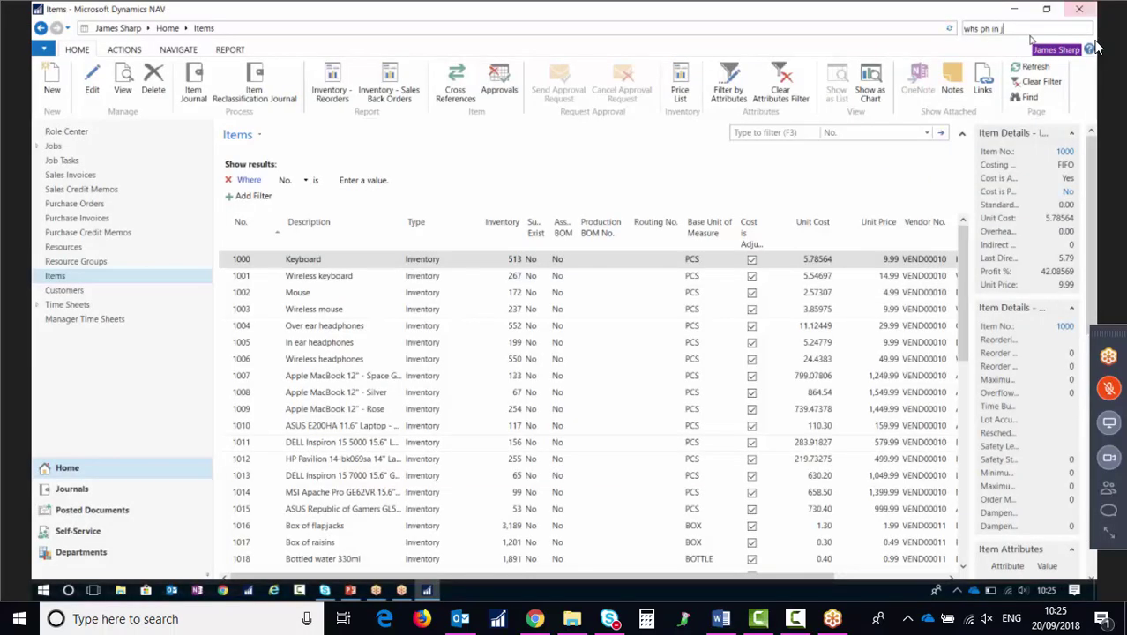
Step: Examine the last counting update and the next counting start and end dates on the Keyboard item card, 1000
left_click(123, 88)
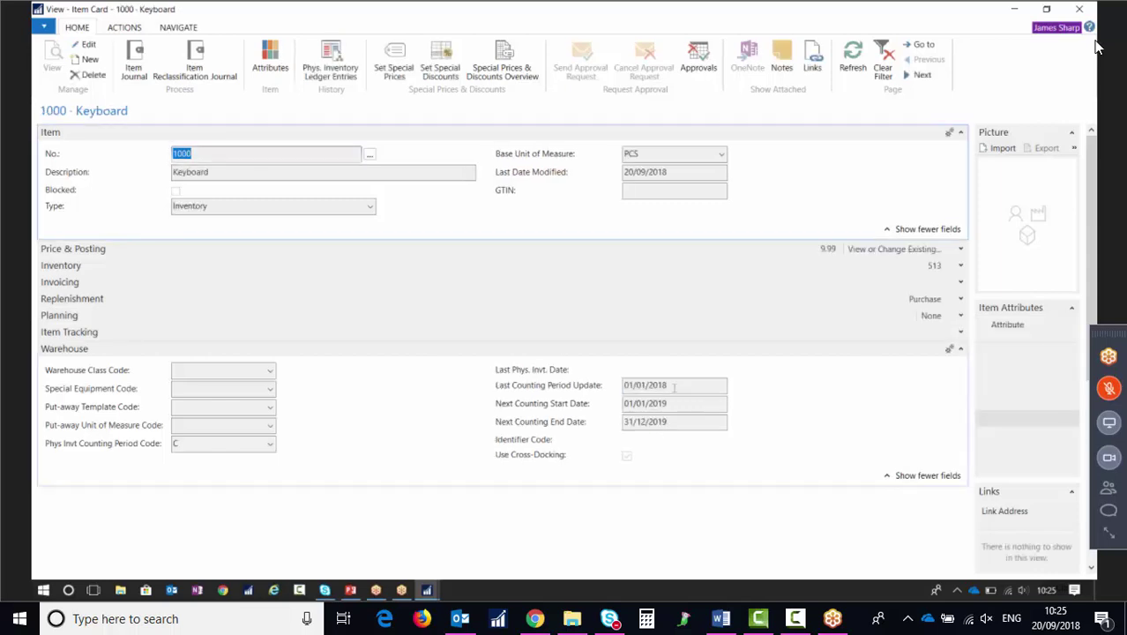
left_click(628, 385)
key("Tab")
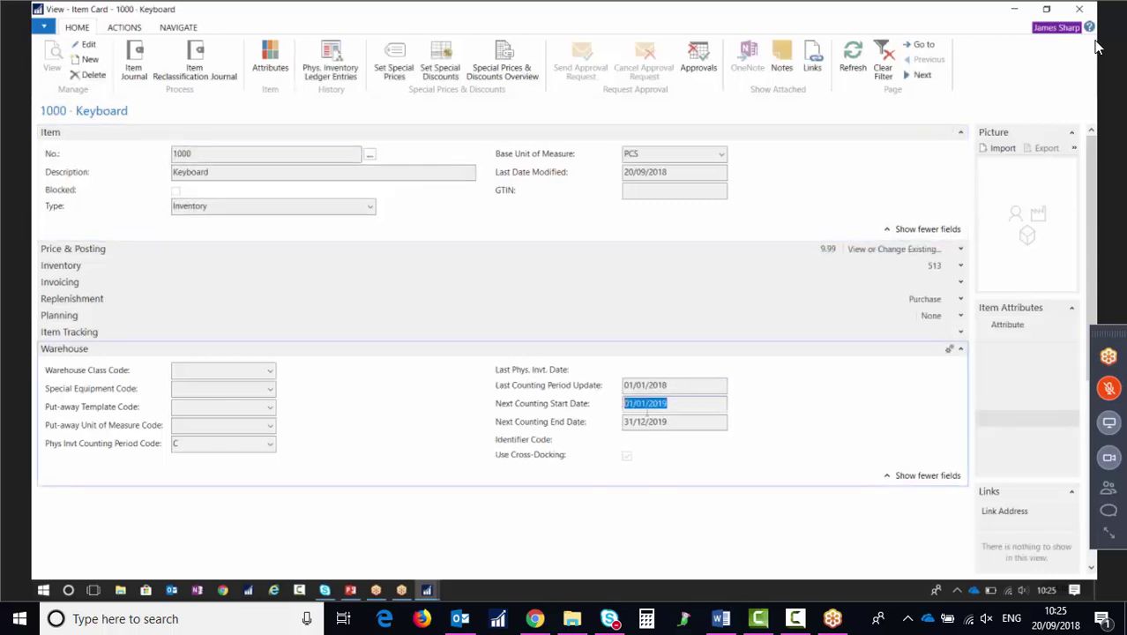
key("Tab")
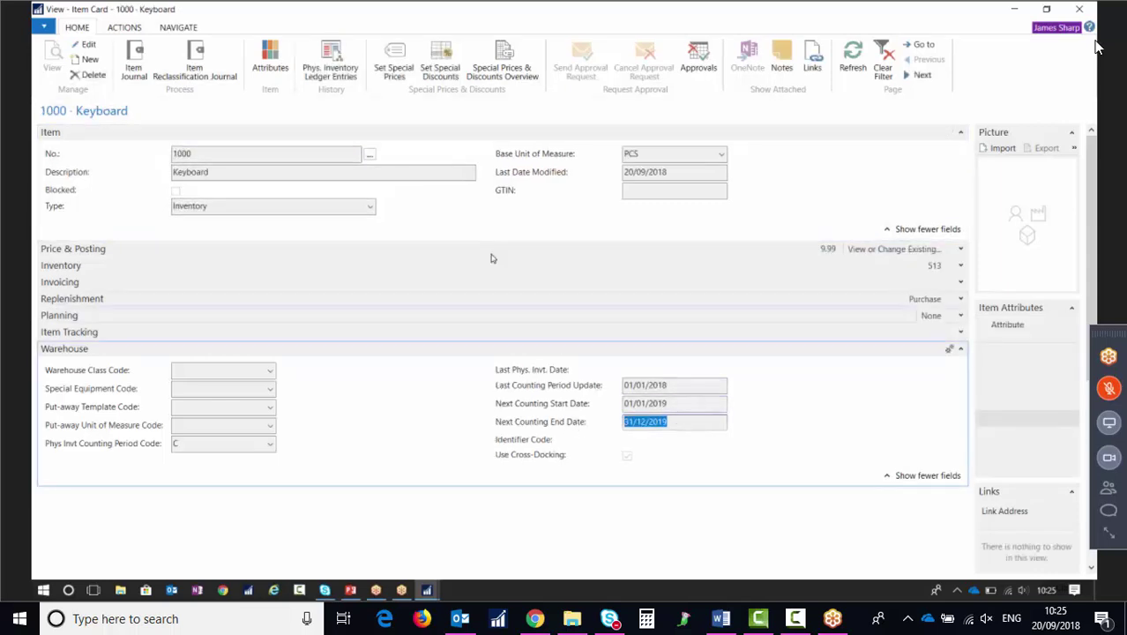
left_click(692, 388)
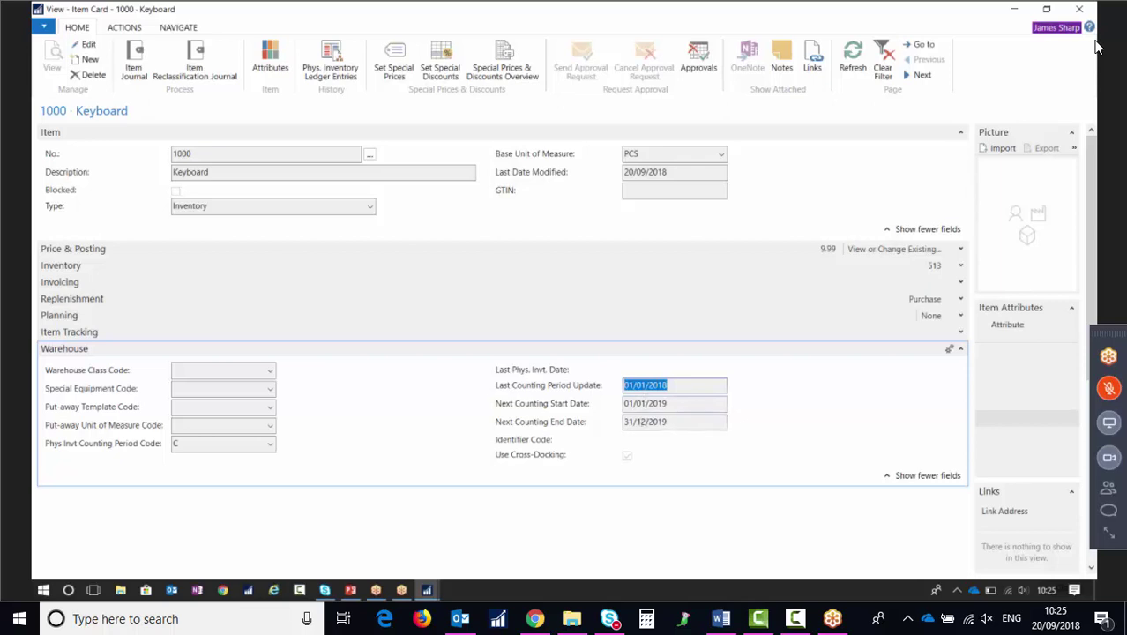
left_click(677, 403)
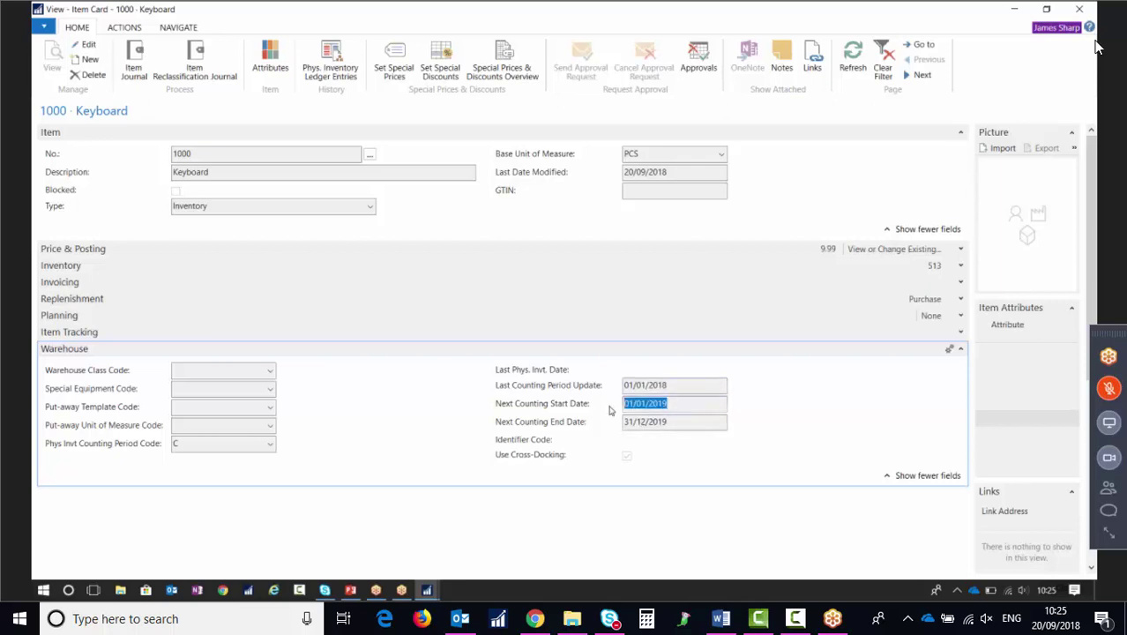
left_click(671, 423)
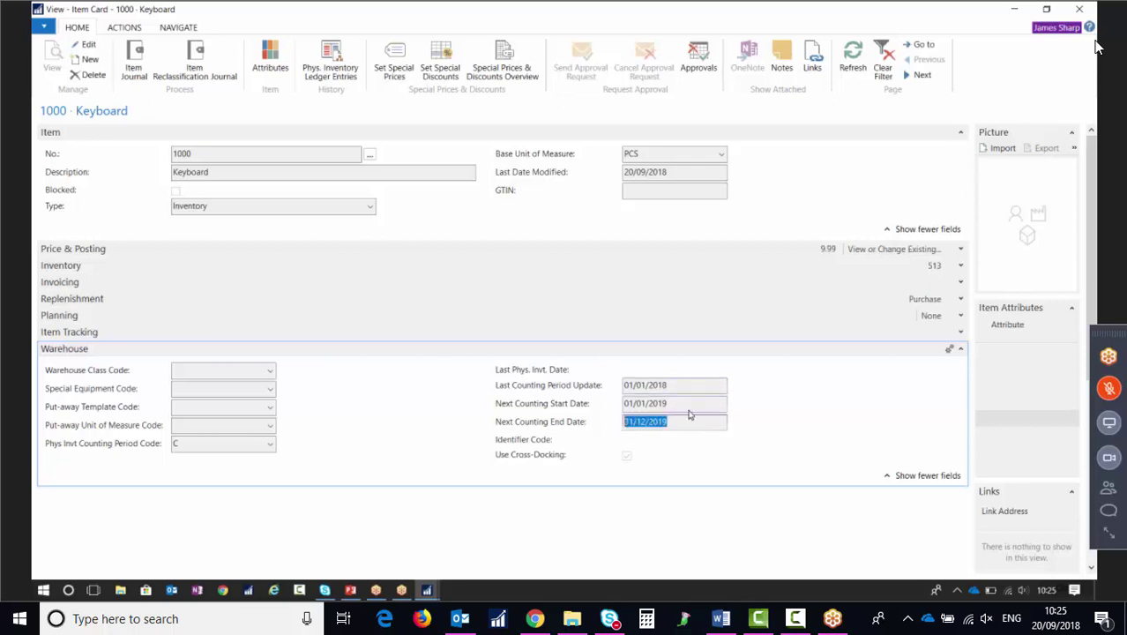
Step: Move on to the Over ear headphones card, 1004, and examine its last update and next counting dates
left_click(920, 76)
left_click(919, 76)
left_click(920, 75)
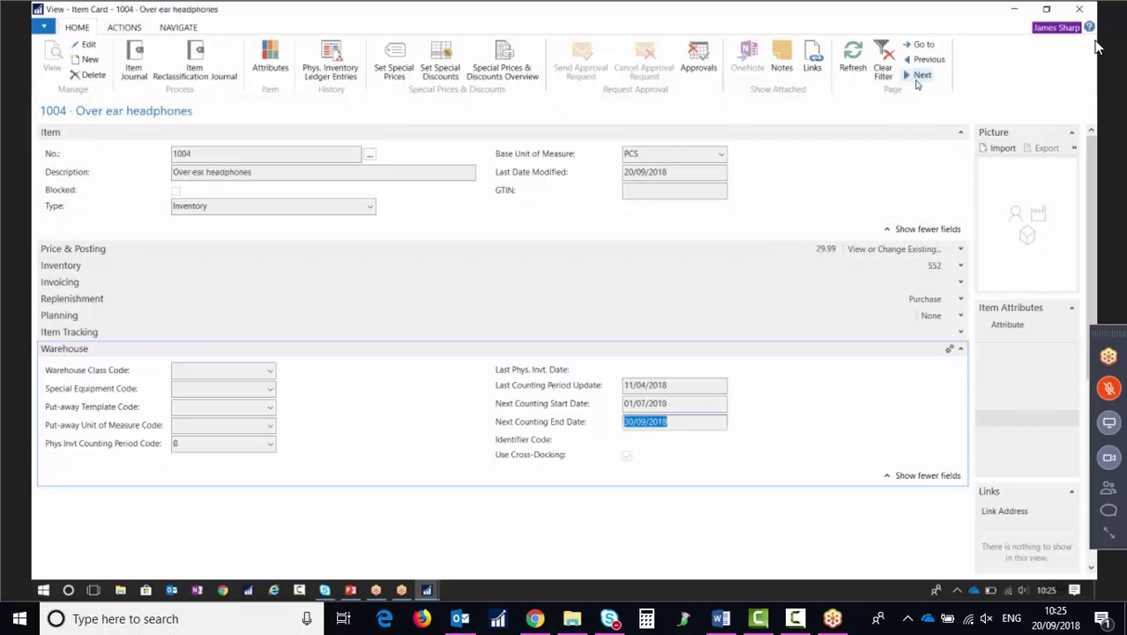
left_click(652, 386)
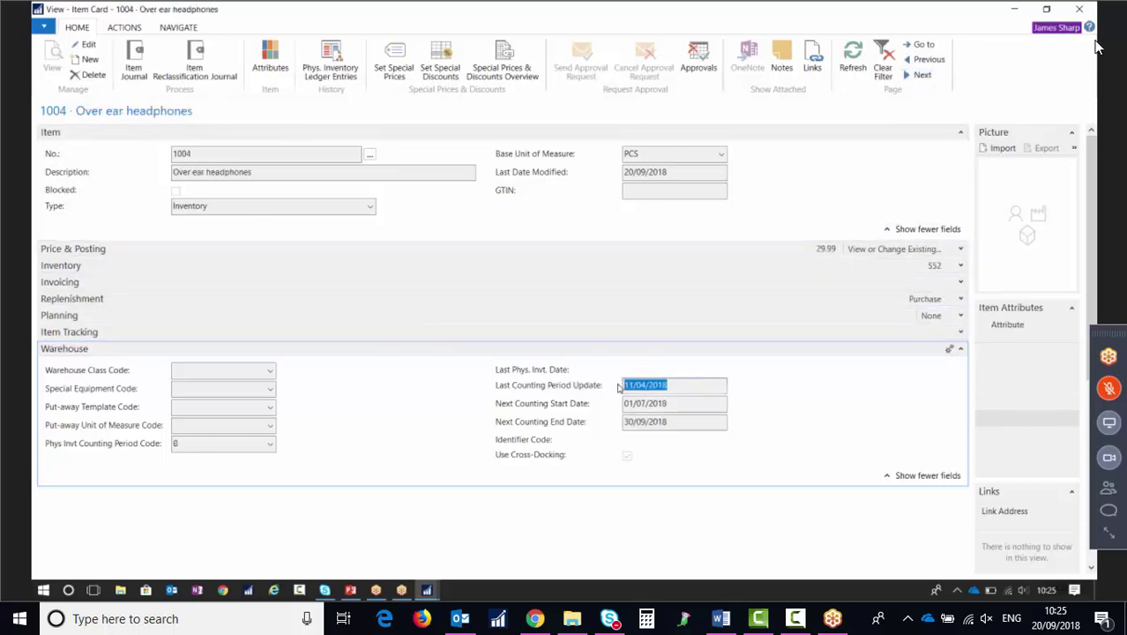
key("Tab")
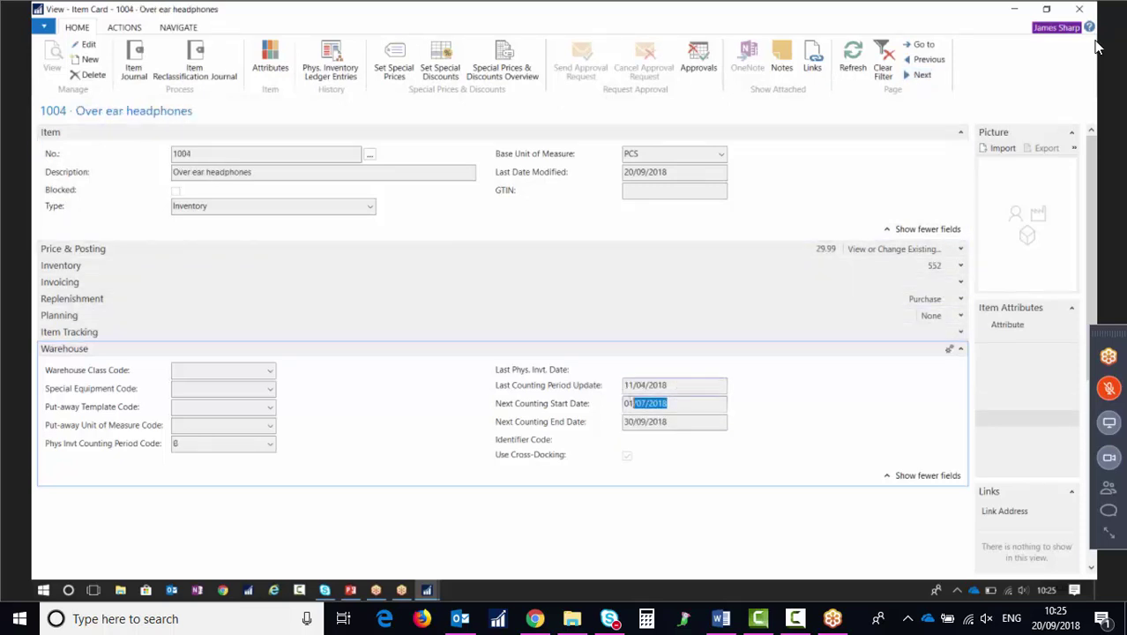
key("Tab")
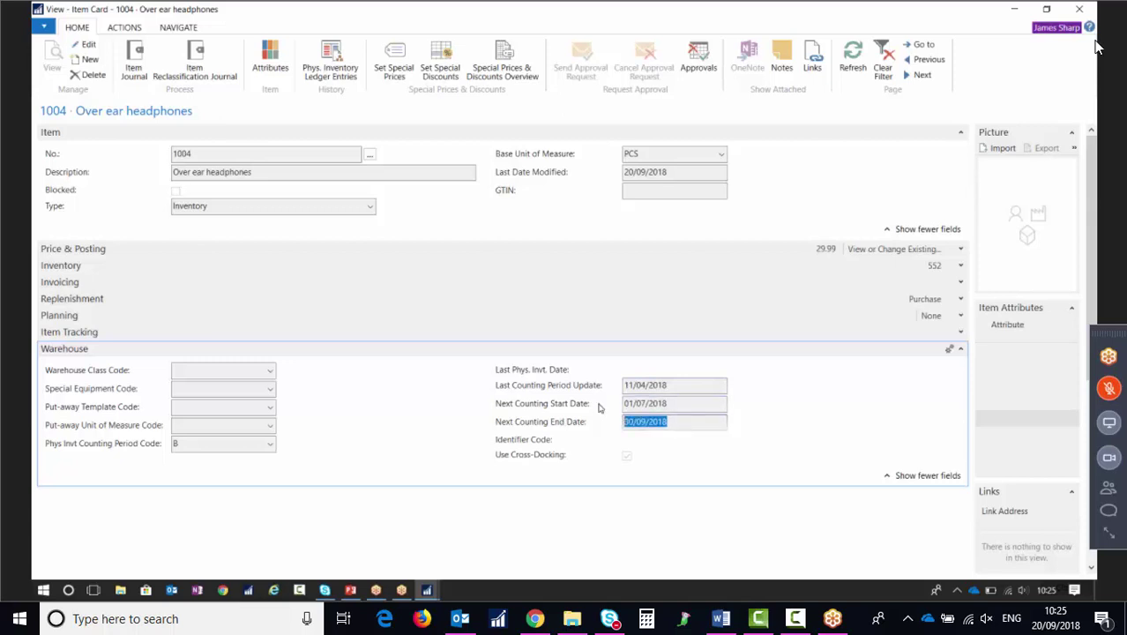
Step: Move on to the silver Apple MacBook card, 1008, examine its next counting start and end dates, and close the card
left_click(922, 75)
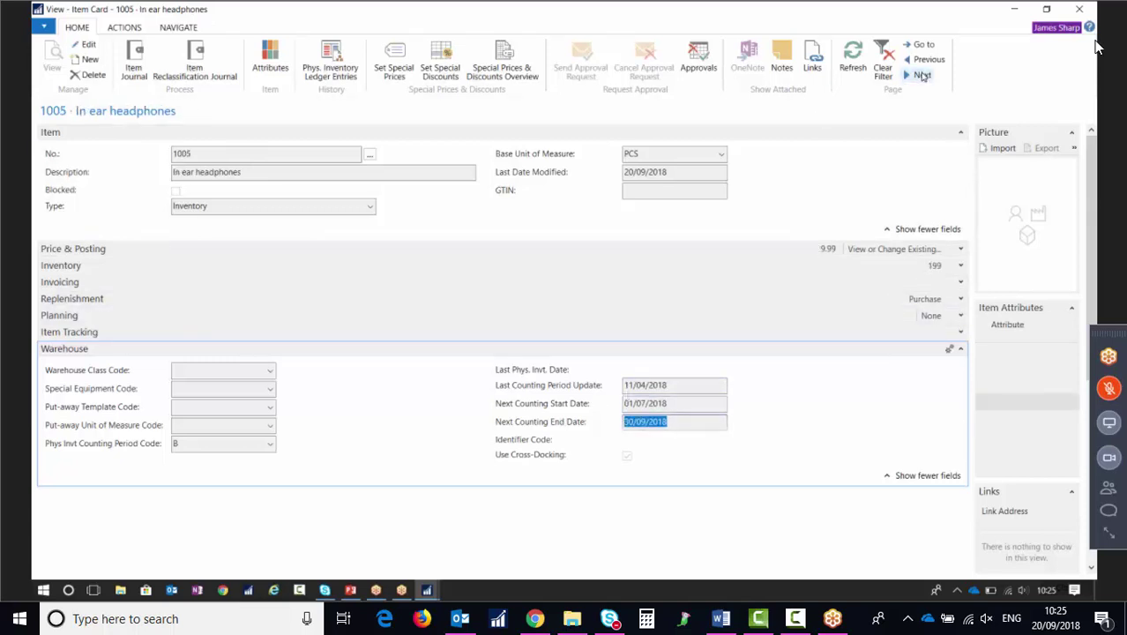
left_click(921, 75)
left_click(921, 75)
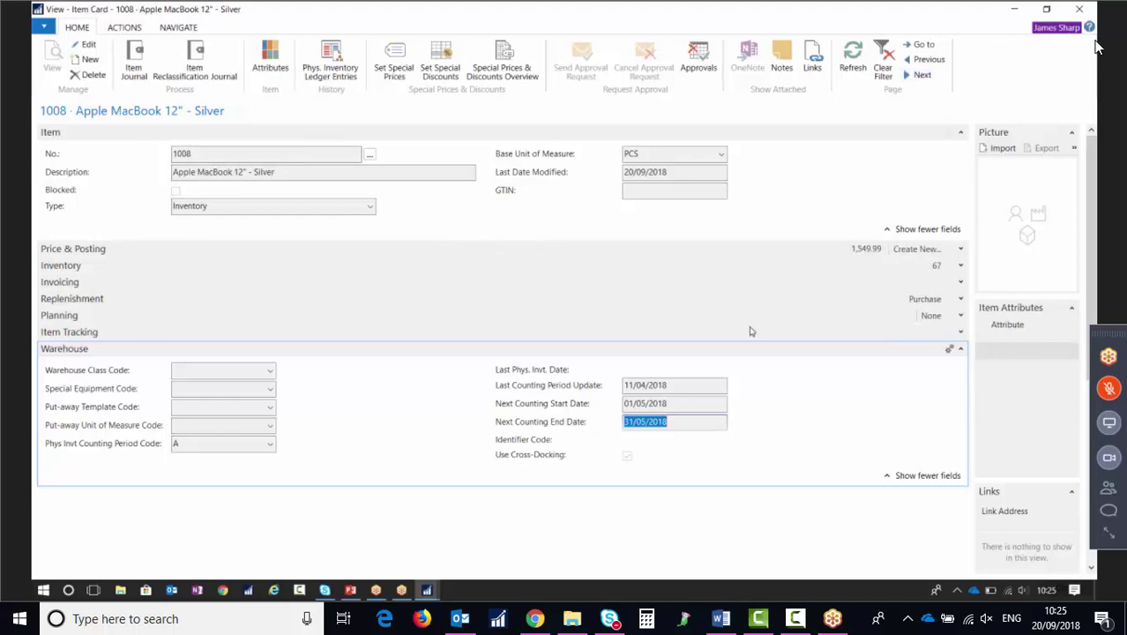
key("shift+Tab")
key("shift+Tab")
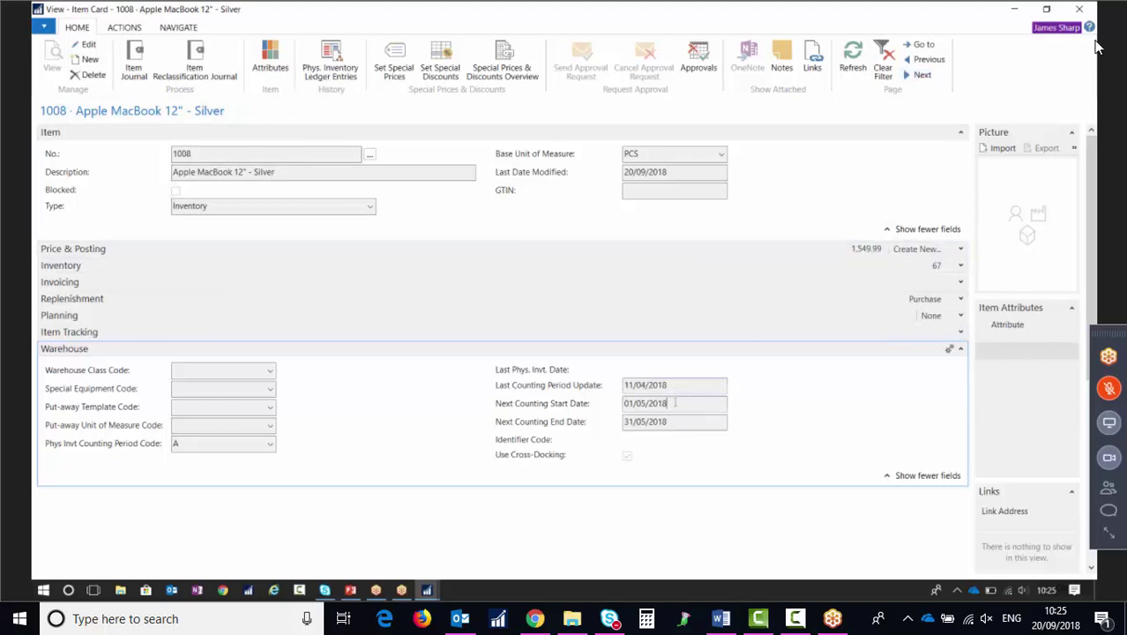
key("Tab")
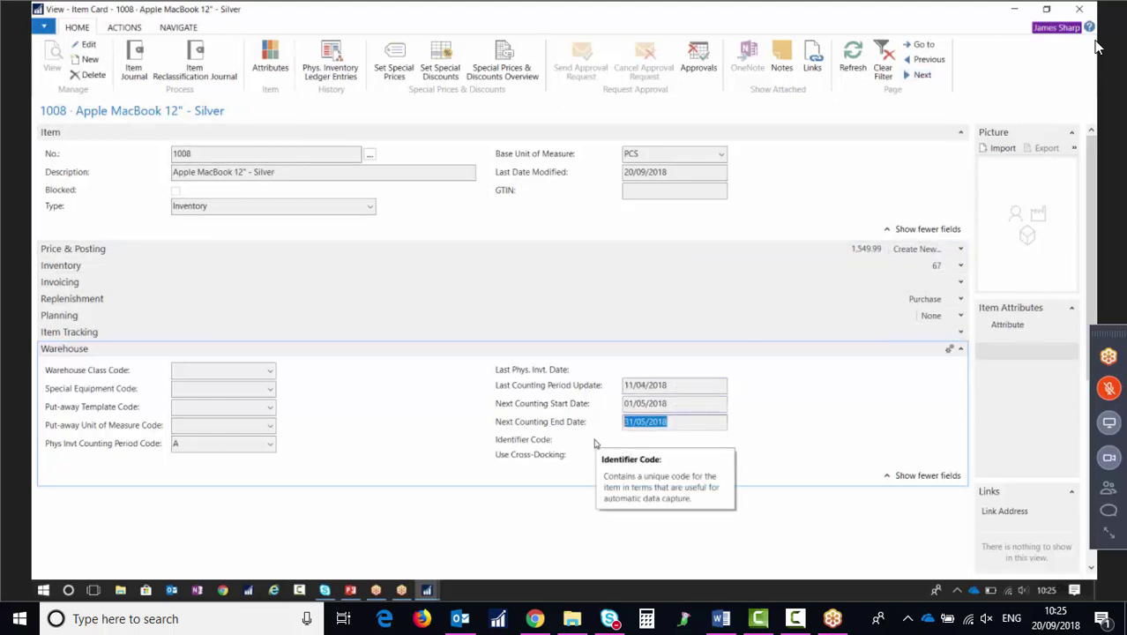
key("Escape")
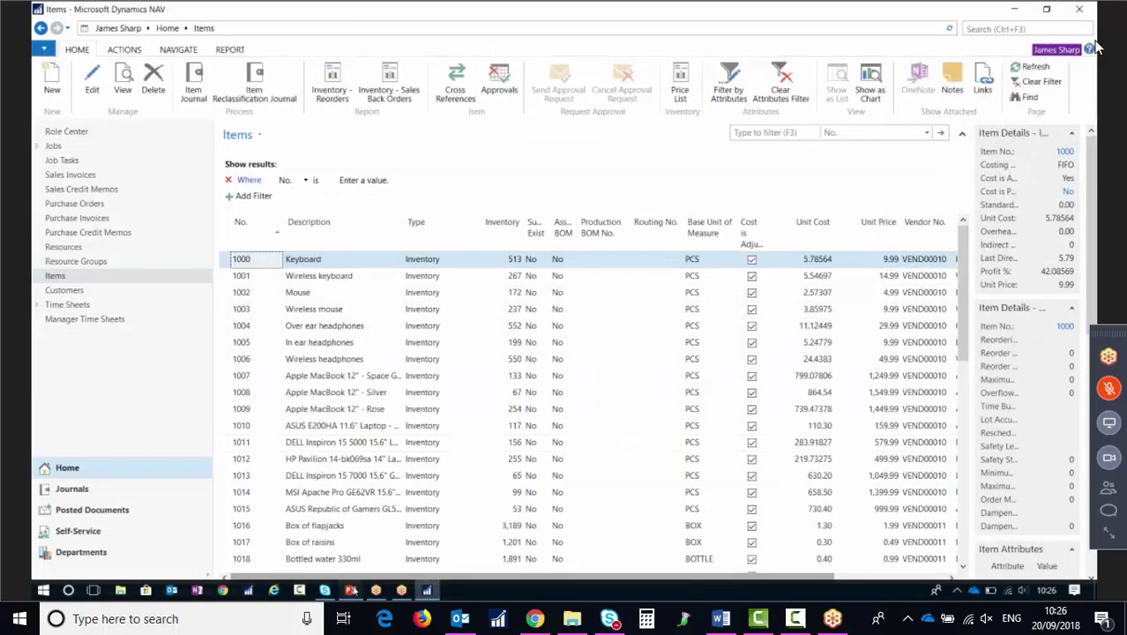
Step: Switch to the Perpetual Inventory presentation in PowerPoint and start the slide show from the Count By Classification slide
key("alt+Tab")
left_click(470, 148)
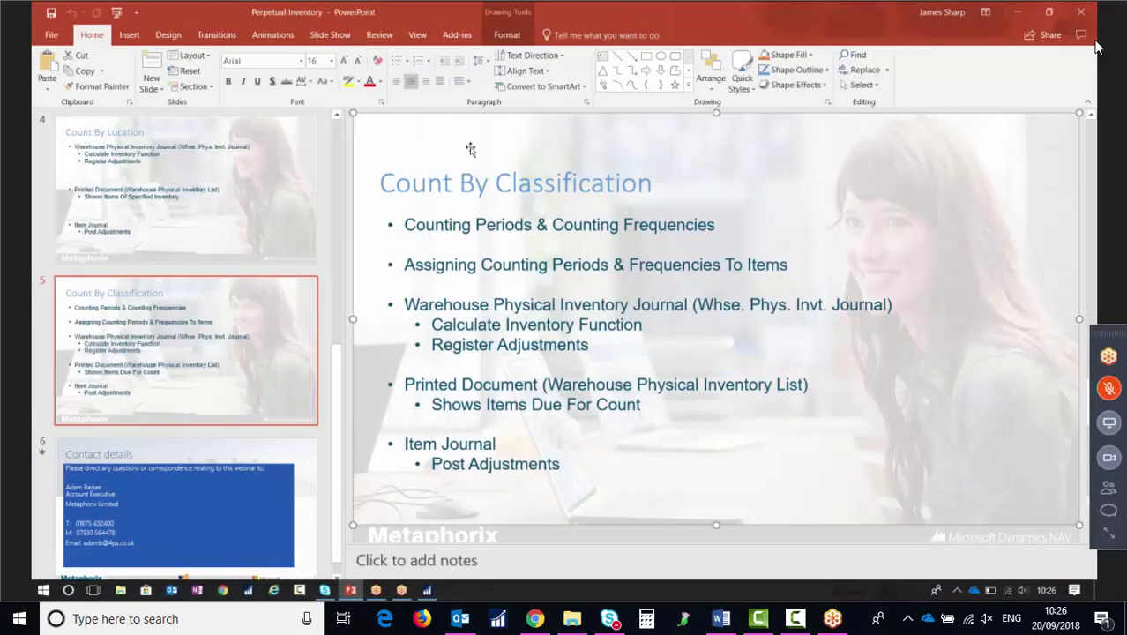
key("shift+F5")
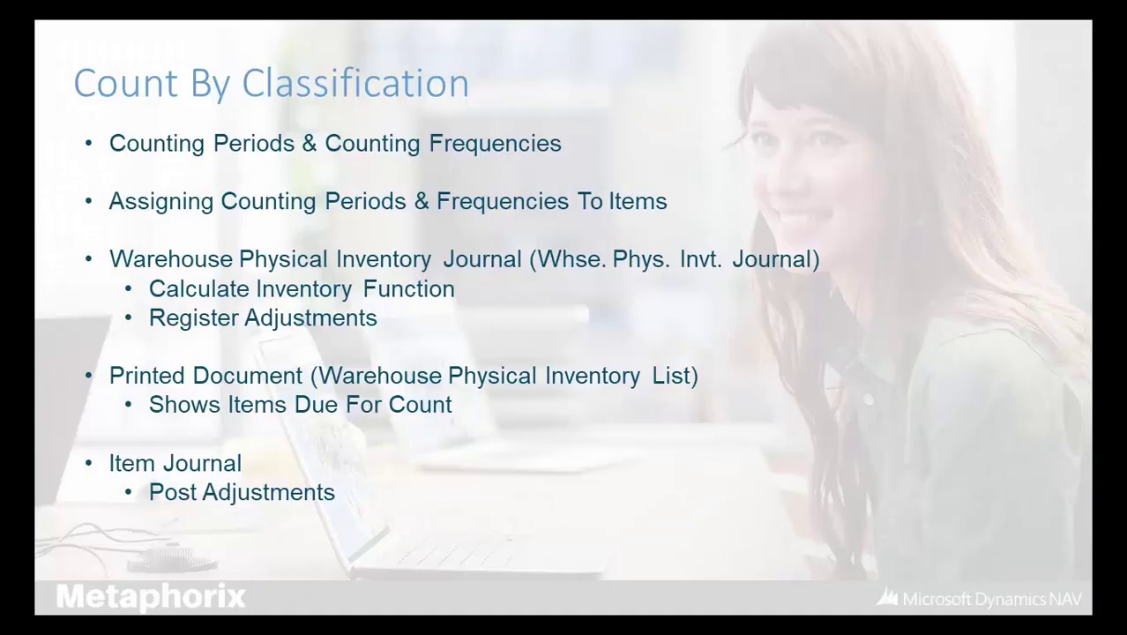